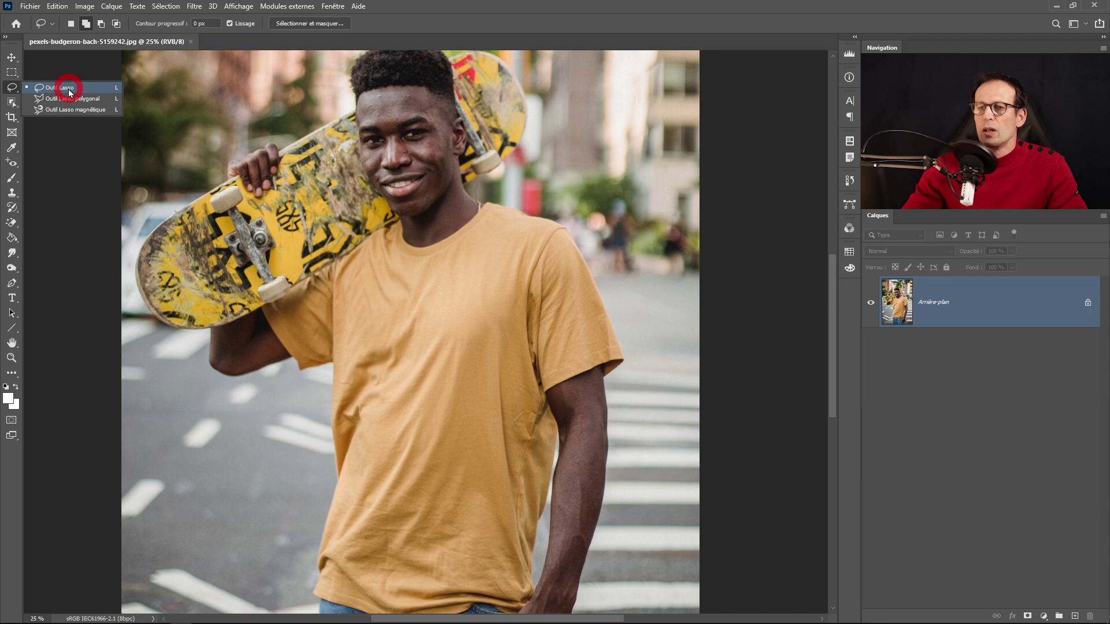
Draw a freehand Lasso selection around the front of the yellow T-shirt, from below the collar to near the hem.
click(68, 89)
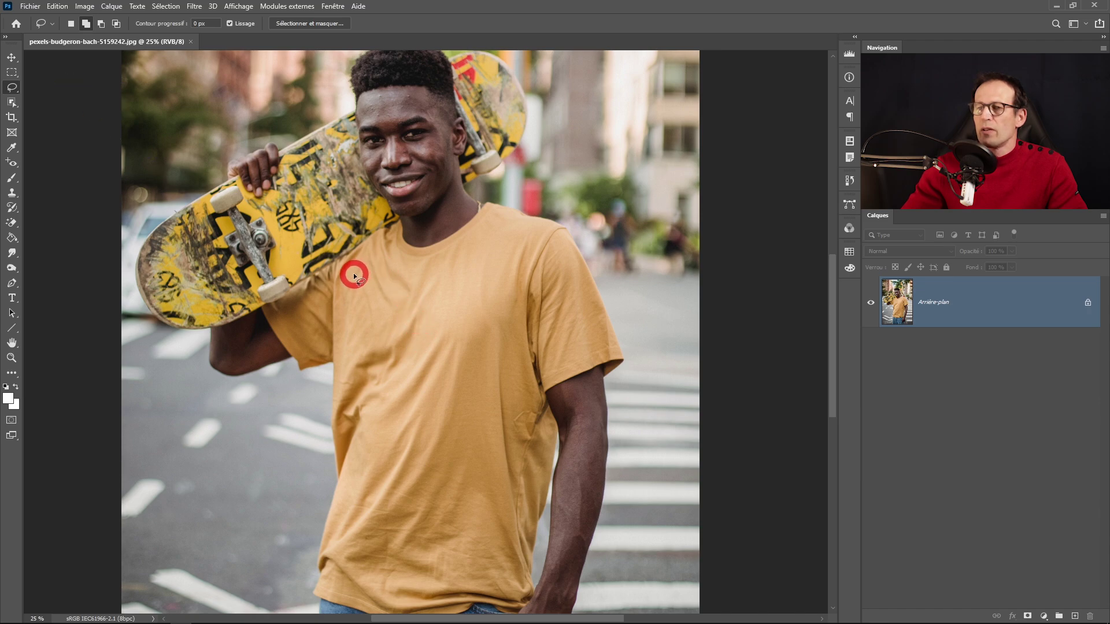
drag(354, 274, 463, 263)
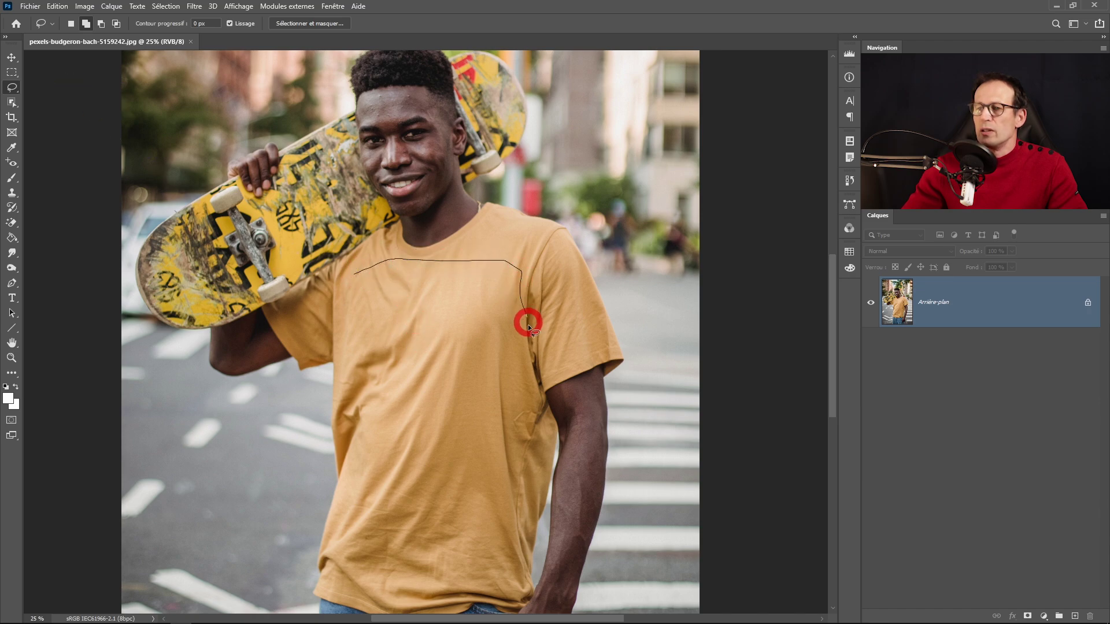
drag(528, 461, 516, 525)
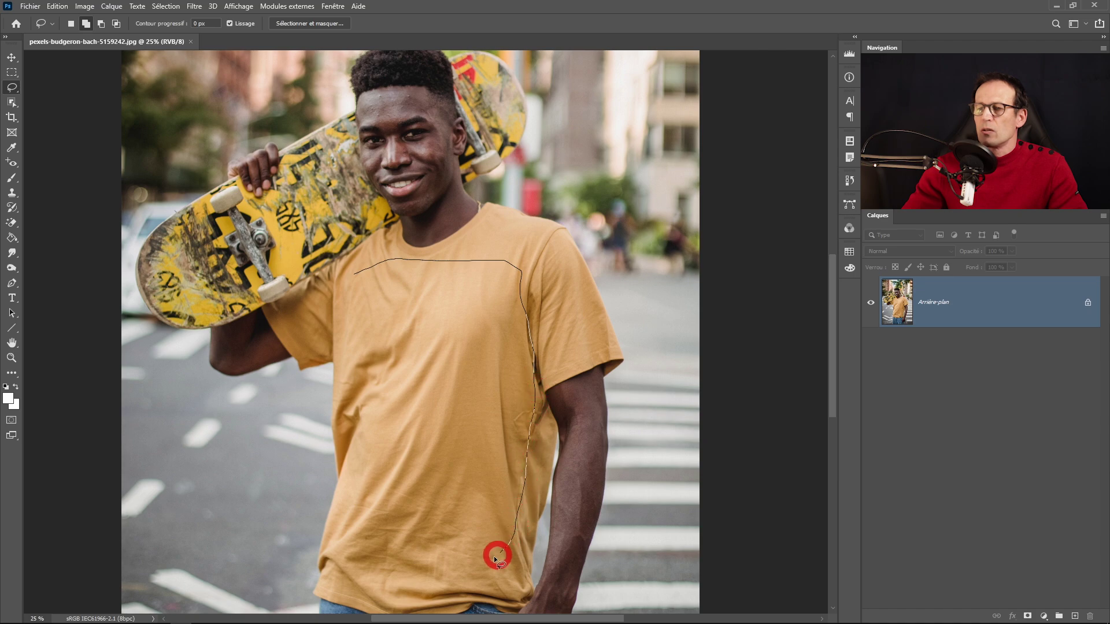
drag(415, 564, 360, 540)
drag(354, 490, 358, 271)
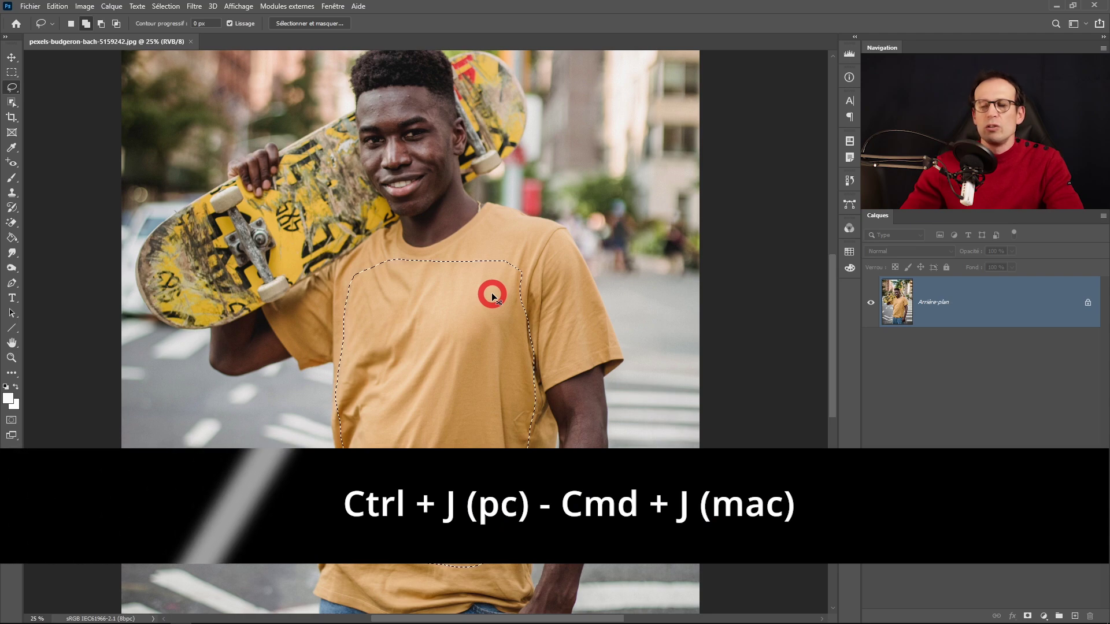
Copy the selected T-shirt area to a new layer and name it deformation.
key(ctrl+j)
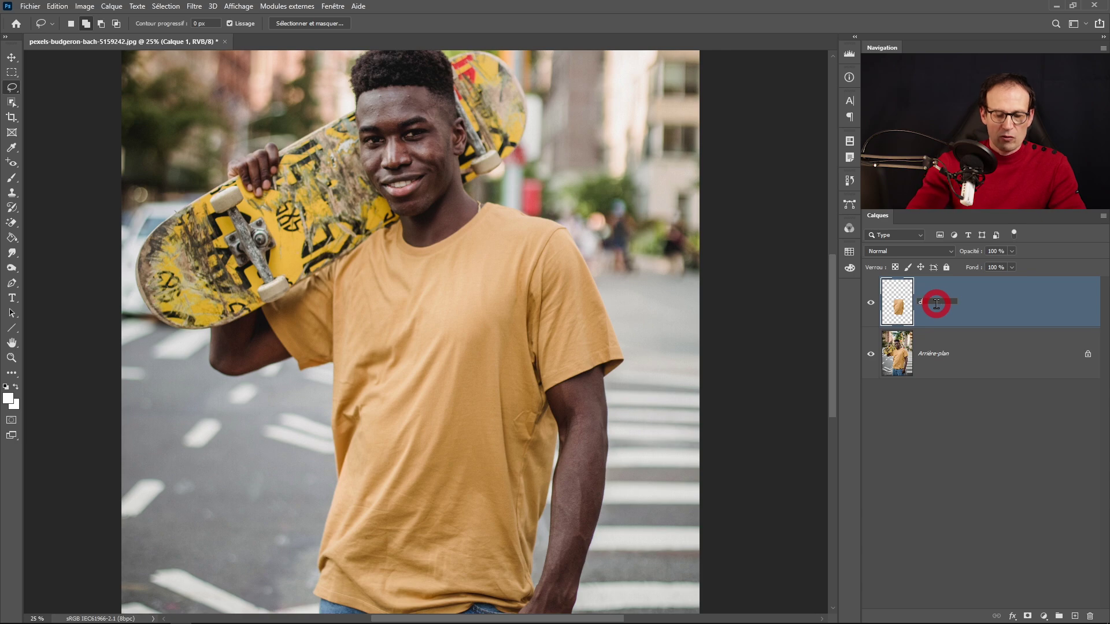
click(937, 304)
text(defo)
text(rmation)
key(Return)
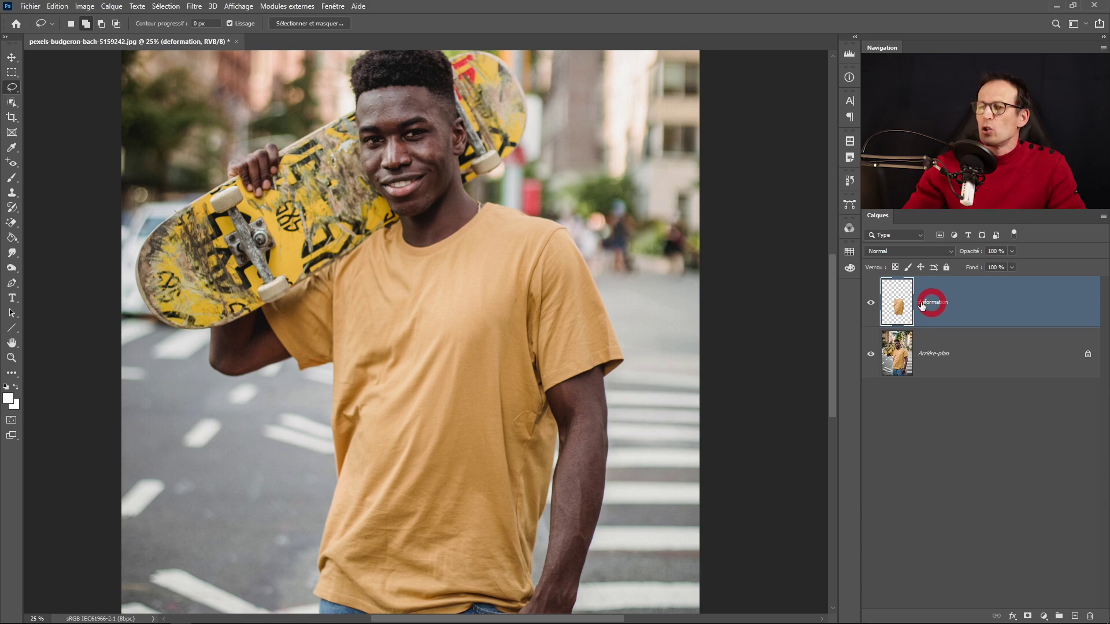
Hide the background layer and desaturate the deformation layer.
click(871, 354)
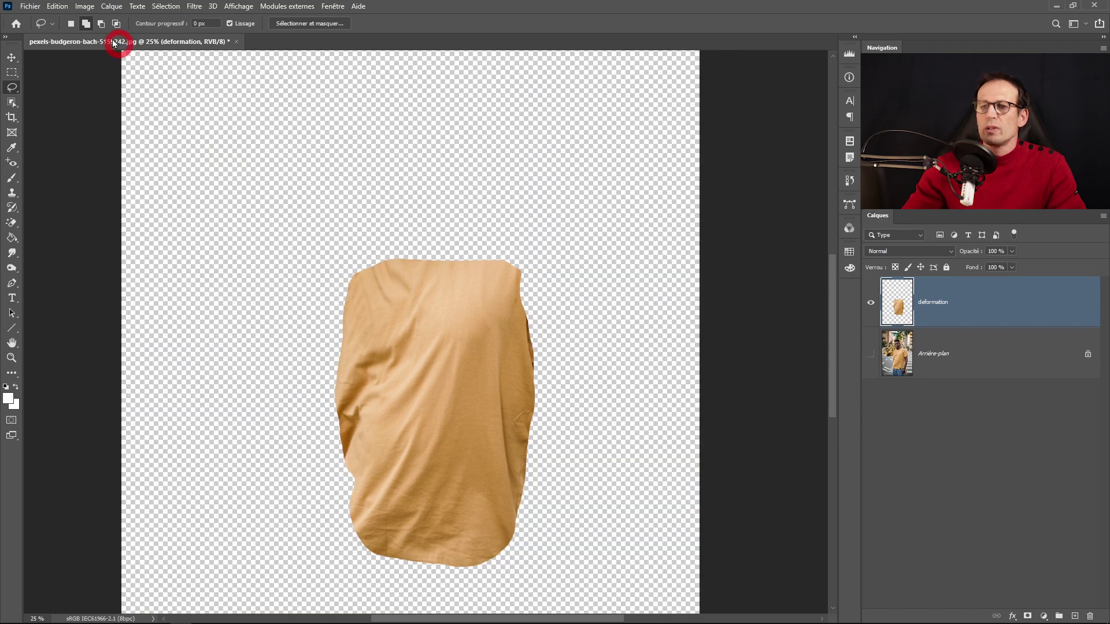
click(84, 6)
mouse_move(98, 37)
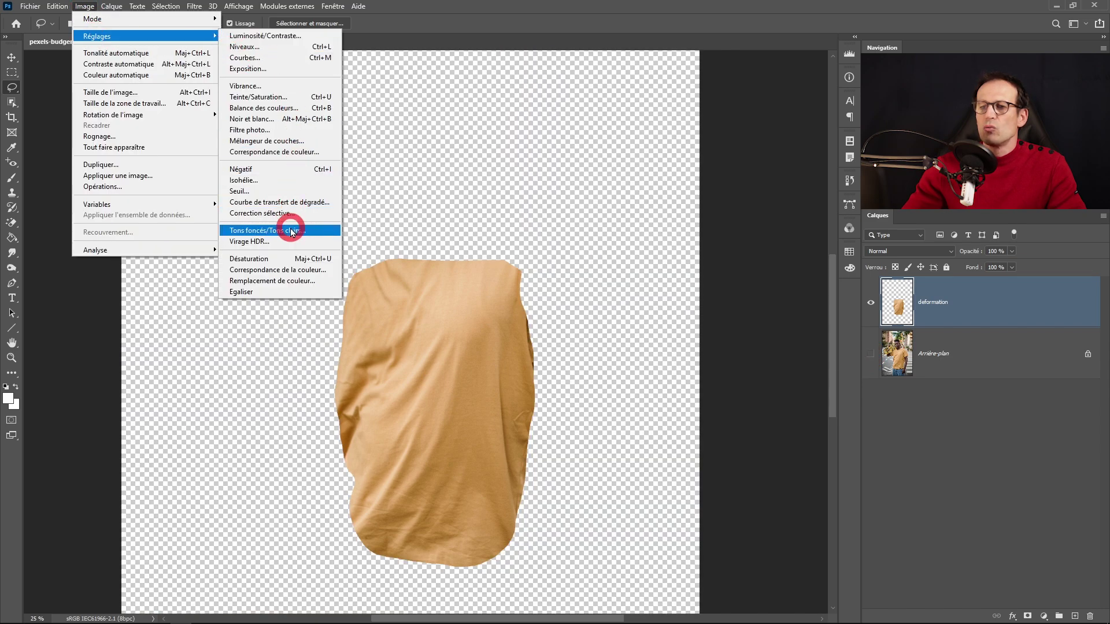
click(274, 263)
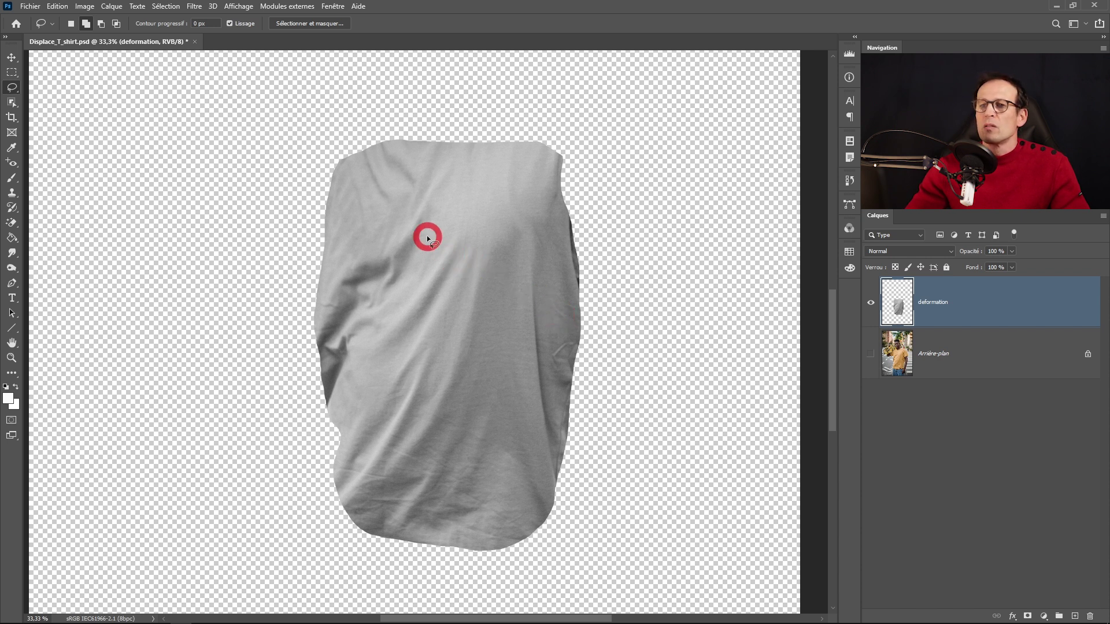
Convert the deformation layer for smart filters.
click(194, 6)
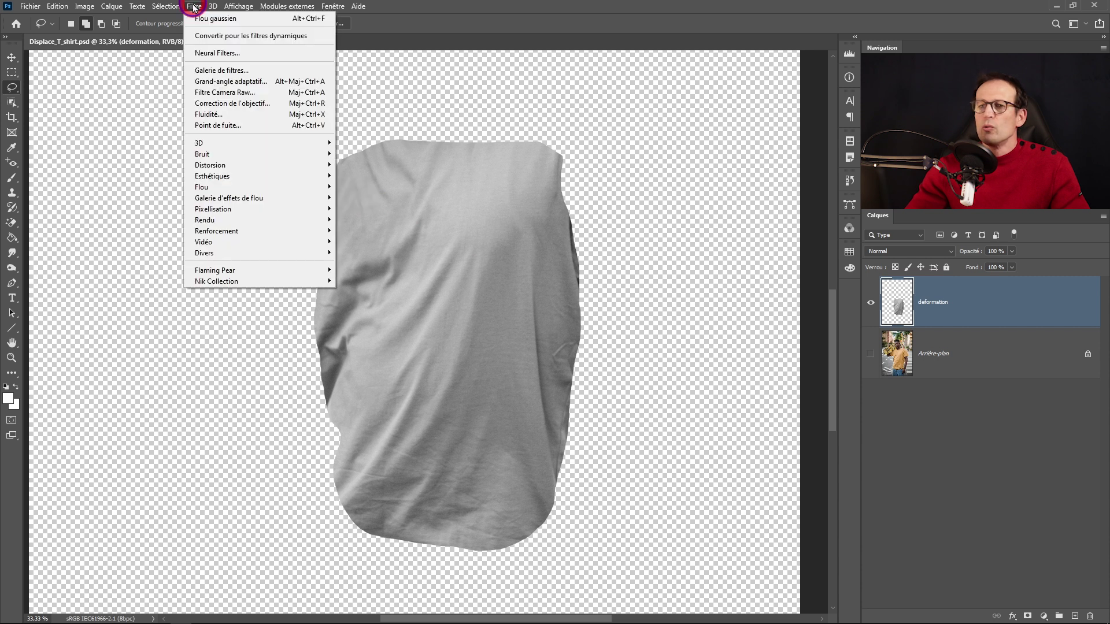
click(282, 36)
click(428, 250)
Start a Curves adjustment on the deformation layer and set its black point by sampling a dark fold at the shirt's left edge.
ctrl+click(470, 319)
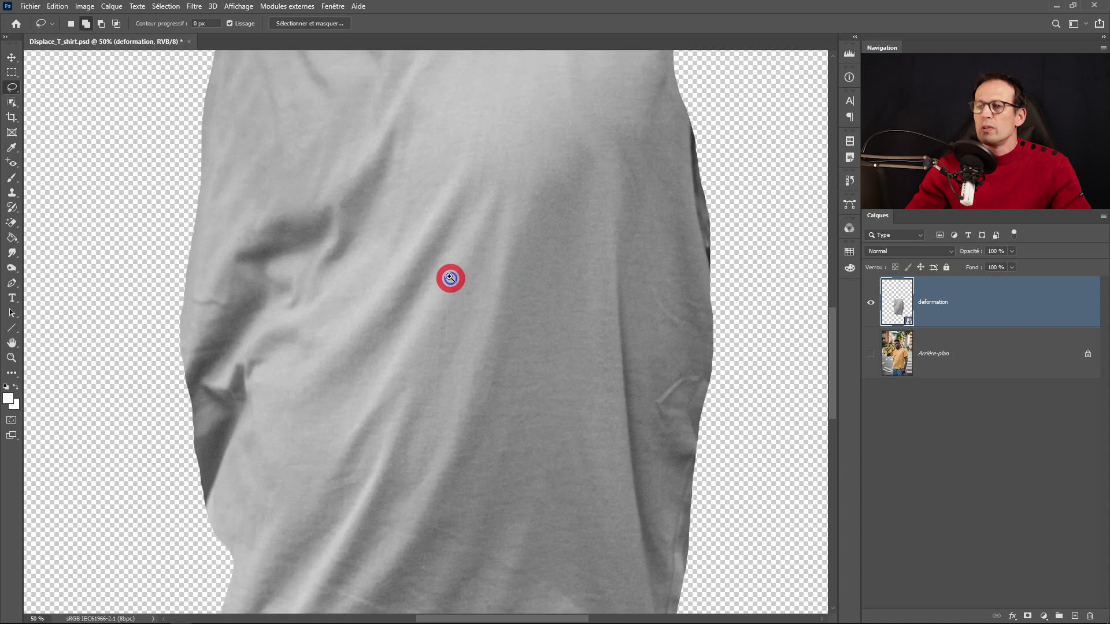
ctrl+click(450, 278)
ctrl+click(446, 268)
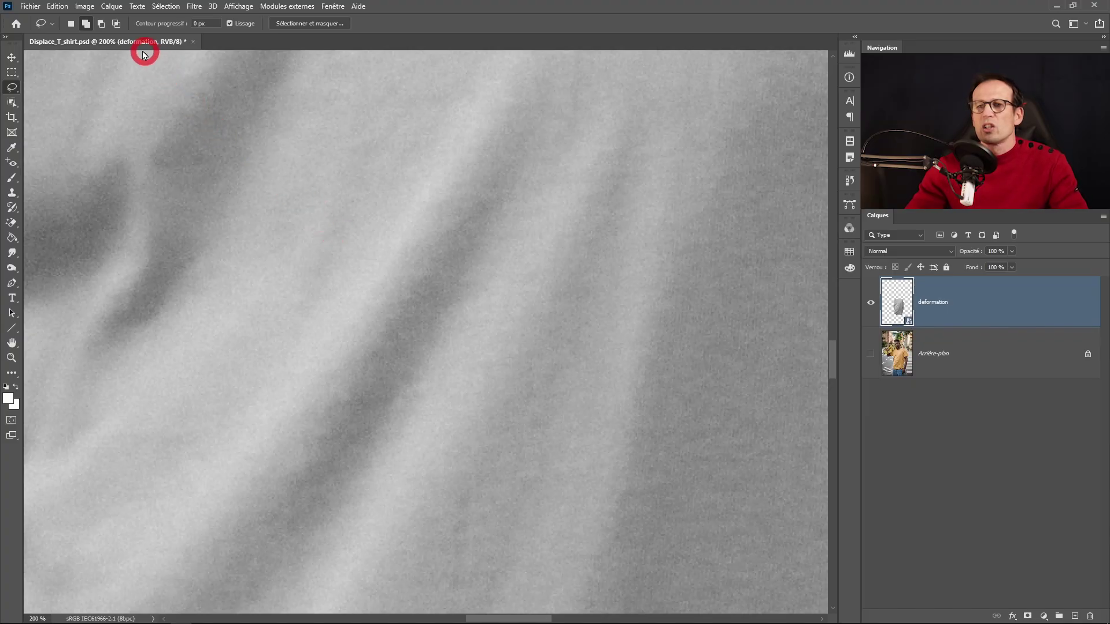
click(84, 6)
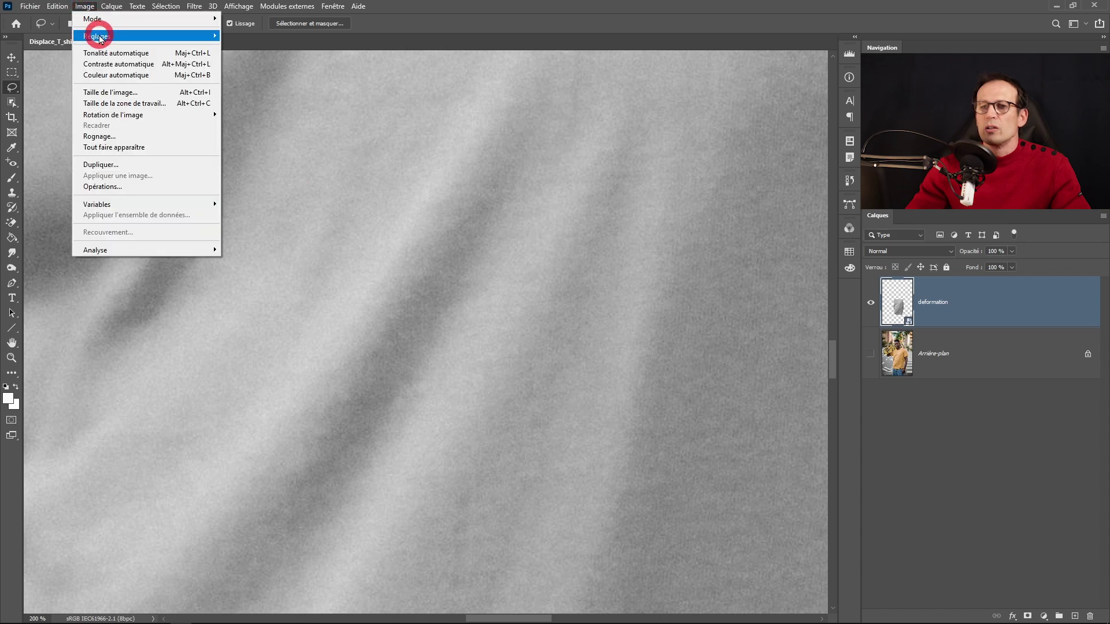
mouse_move(101, 38)
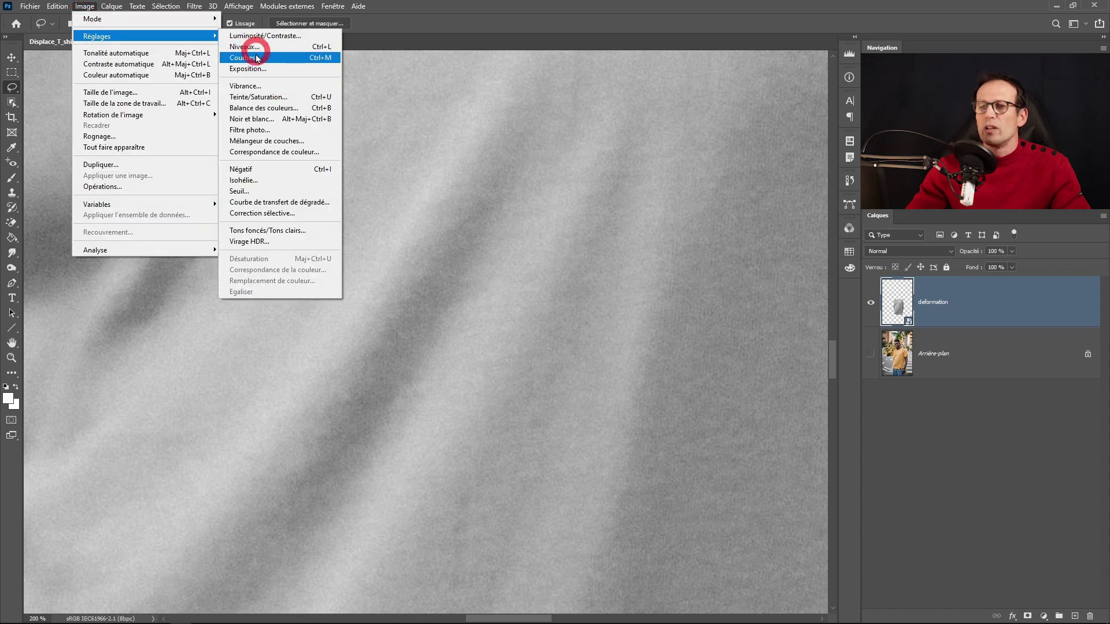
click(294, 58)
drag(730, 100, 755, 92)
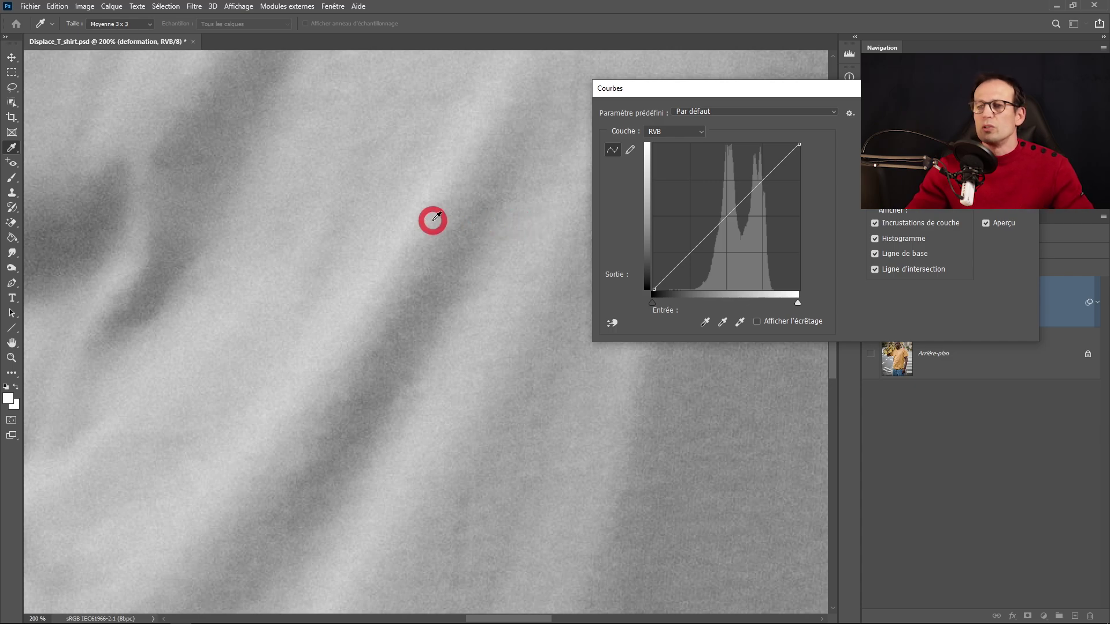
alt+click(402, 270)
alt+click(404, 272)
drag(404, 272, 366, 257)
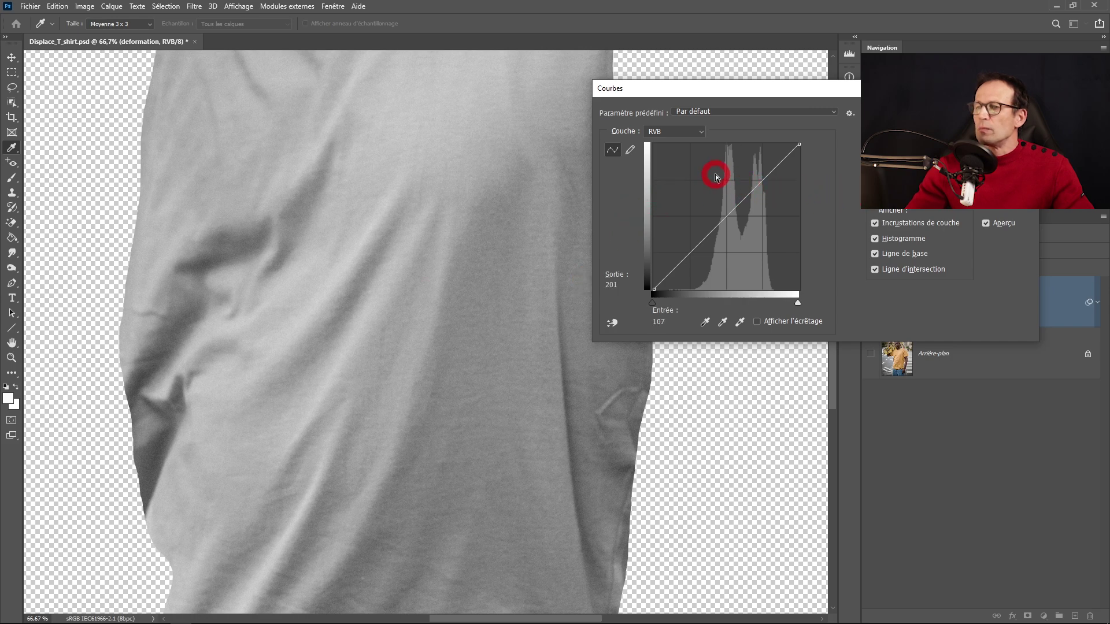
click(705, 326)
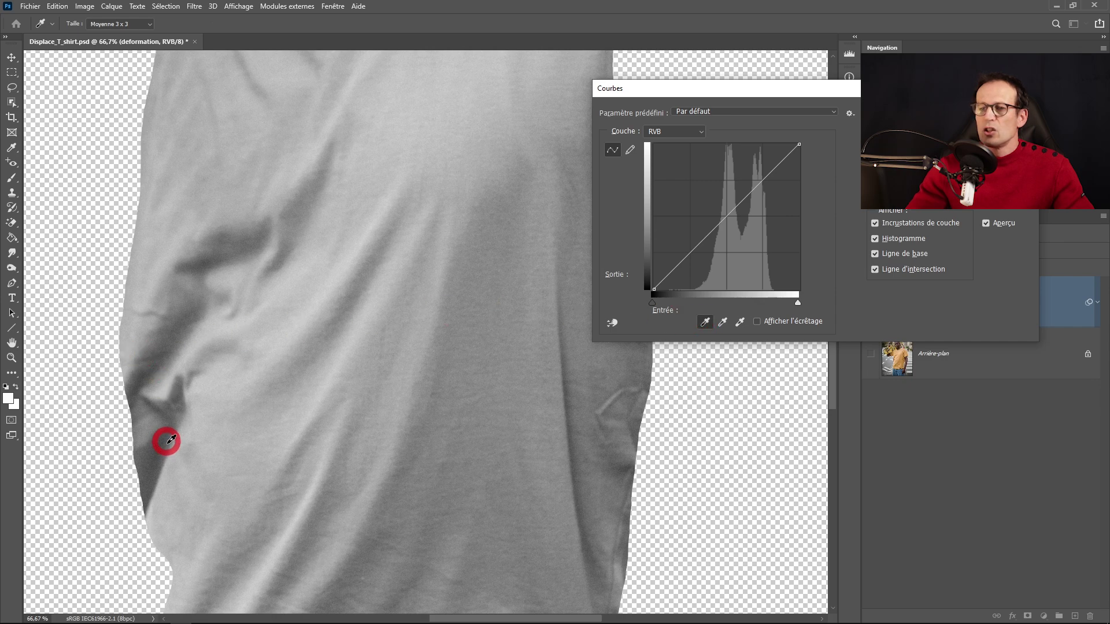
drag(320, 403, 181, 419)
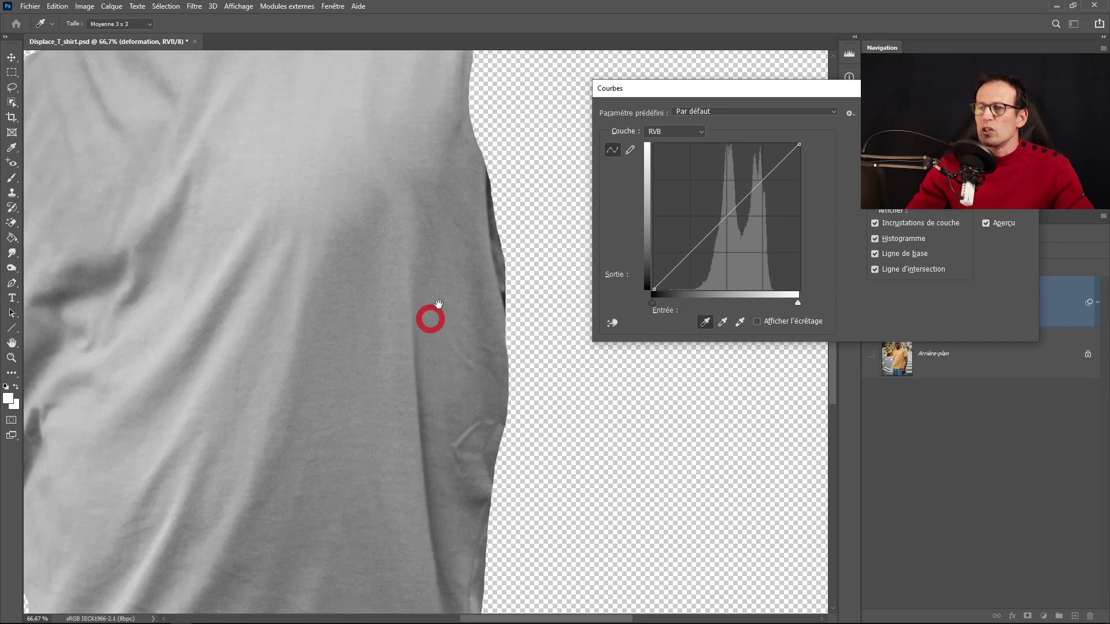
ctrl+click(497, 209)
ctrl+click(497, 209)
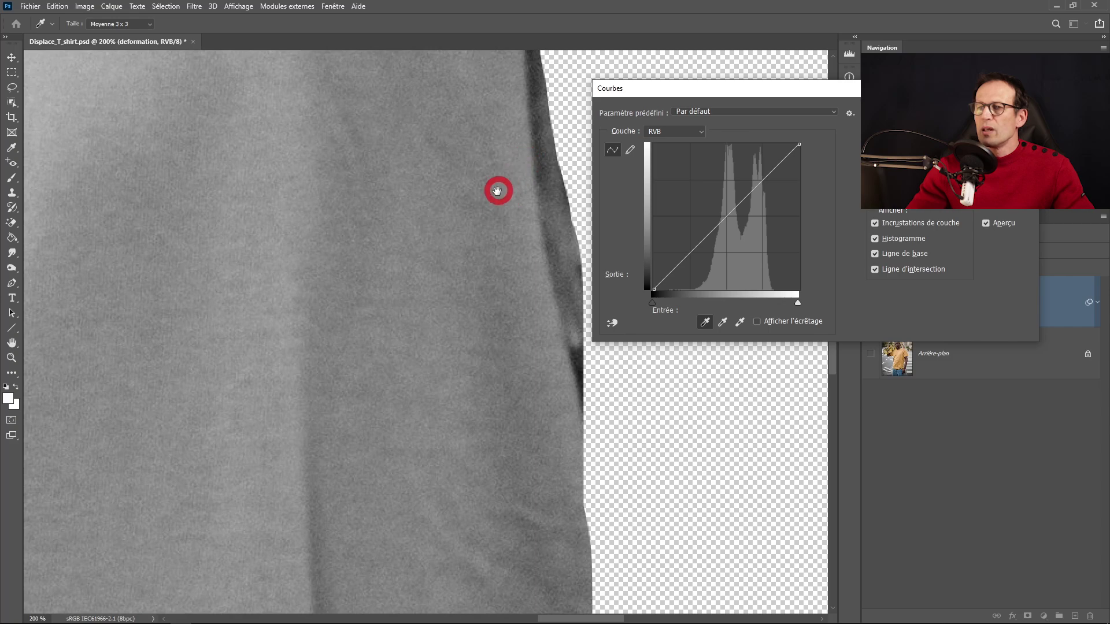
drag(408, 264, 437, 289)
alt+click(342, 357)
alt+click(342, 359)
alt+click(336, 364)
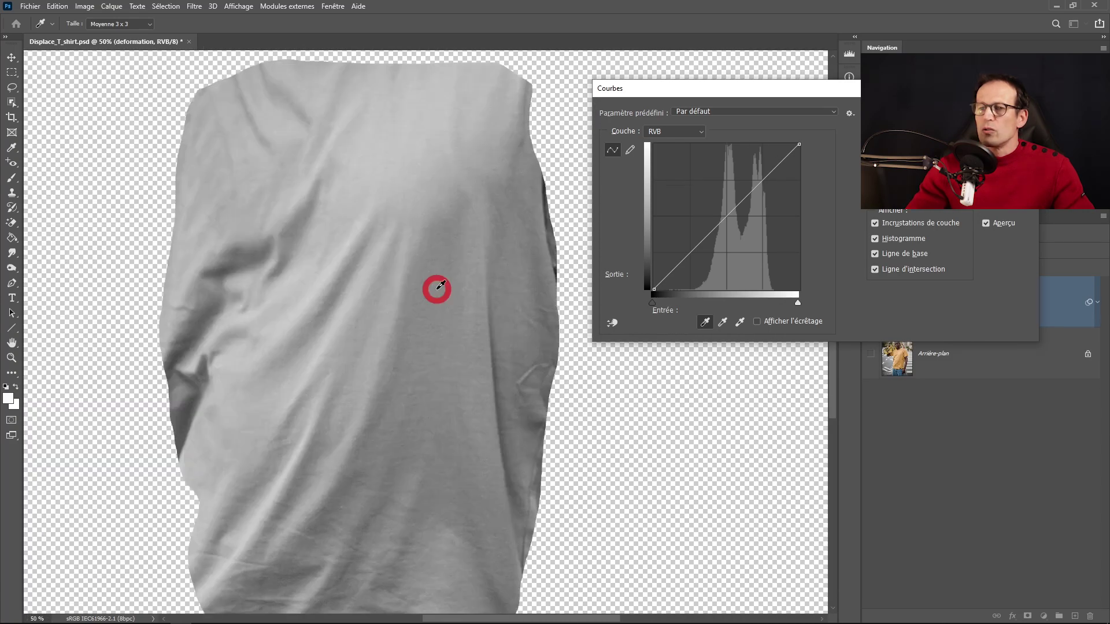
click(189, 420)
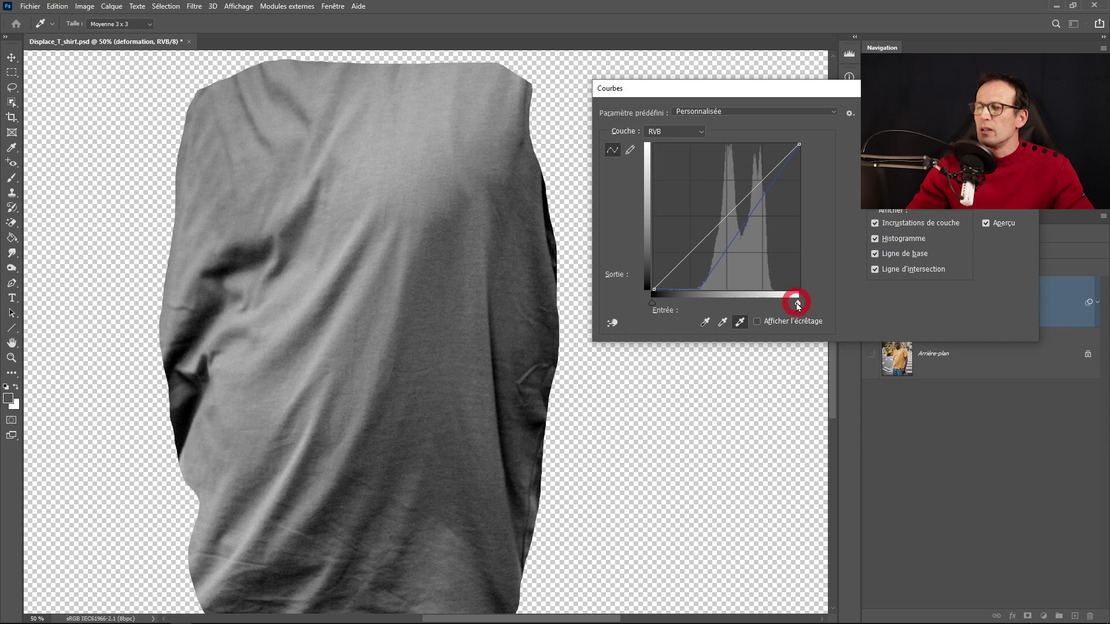
Try a white input level of 185 in Curves, and set the white point by sampling the bright ridge of a fold.
drag(798, 304, 758, 300)
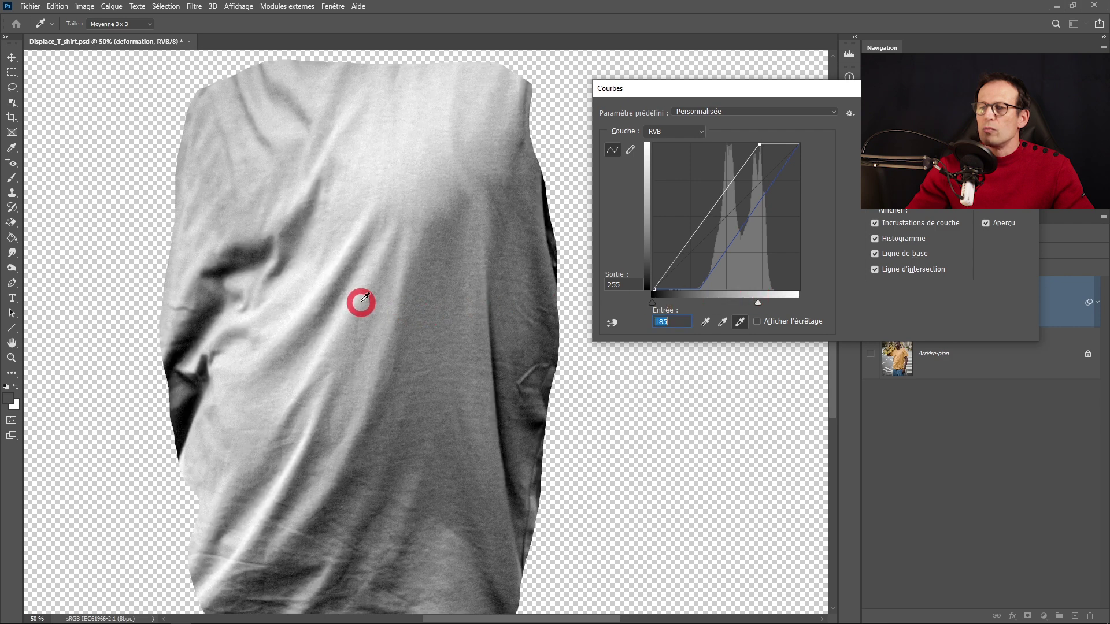
key(alt)
scroll(371, 274, up, 4)
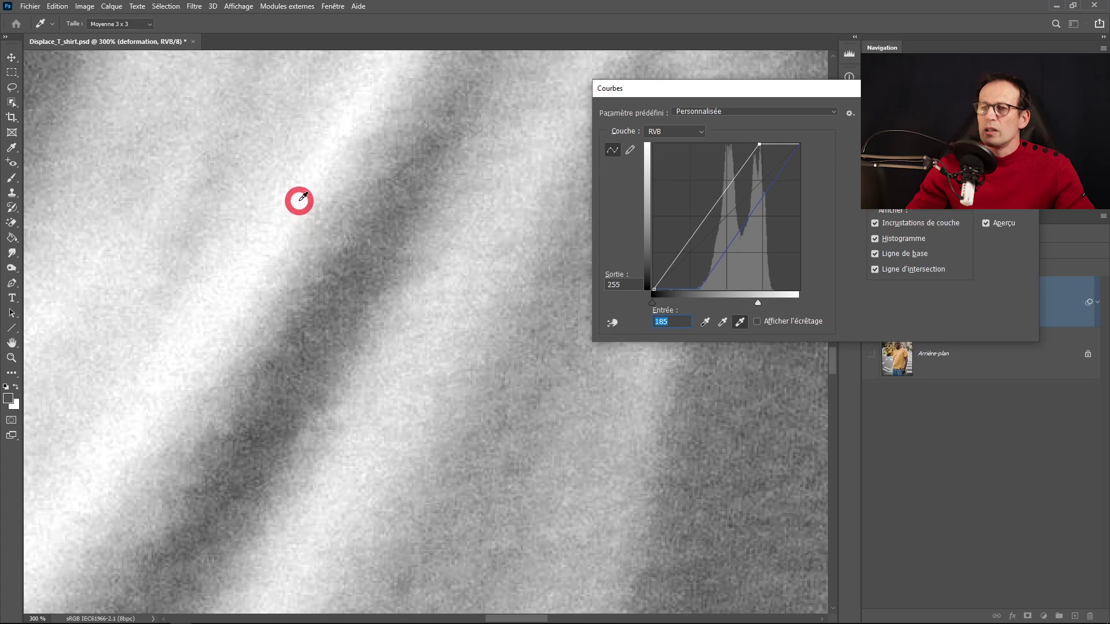
click(299, 200)
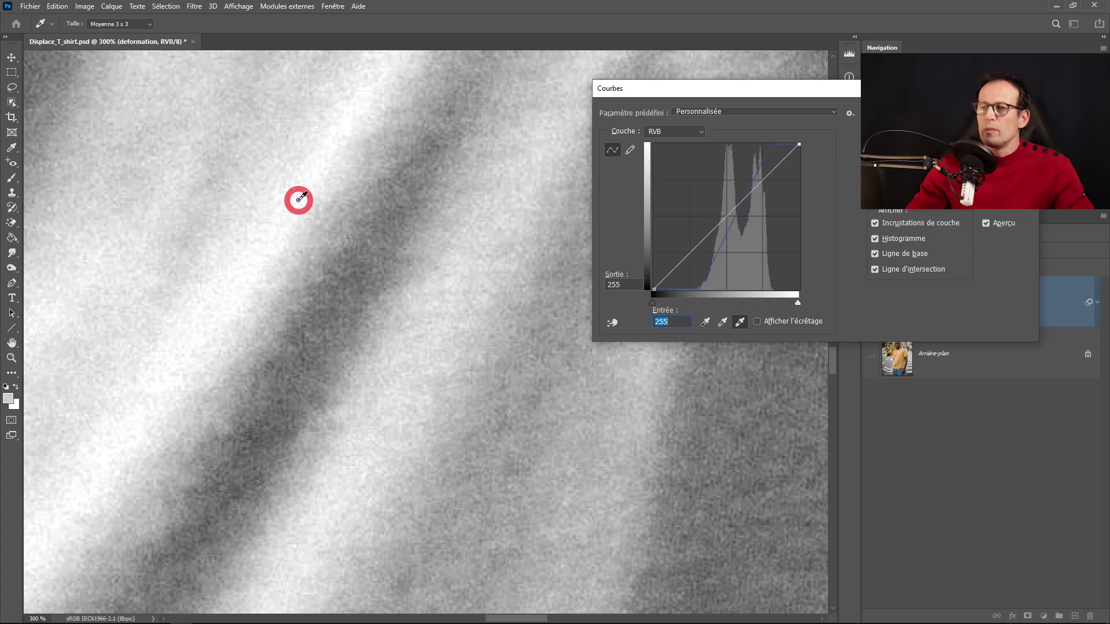
scroll(296, 211, up, 2)
click(296, 241)
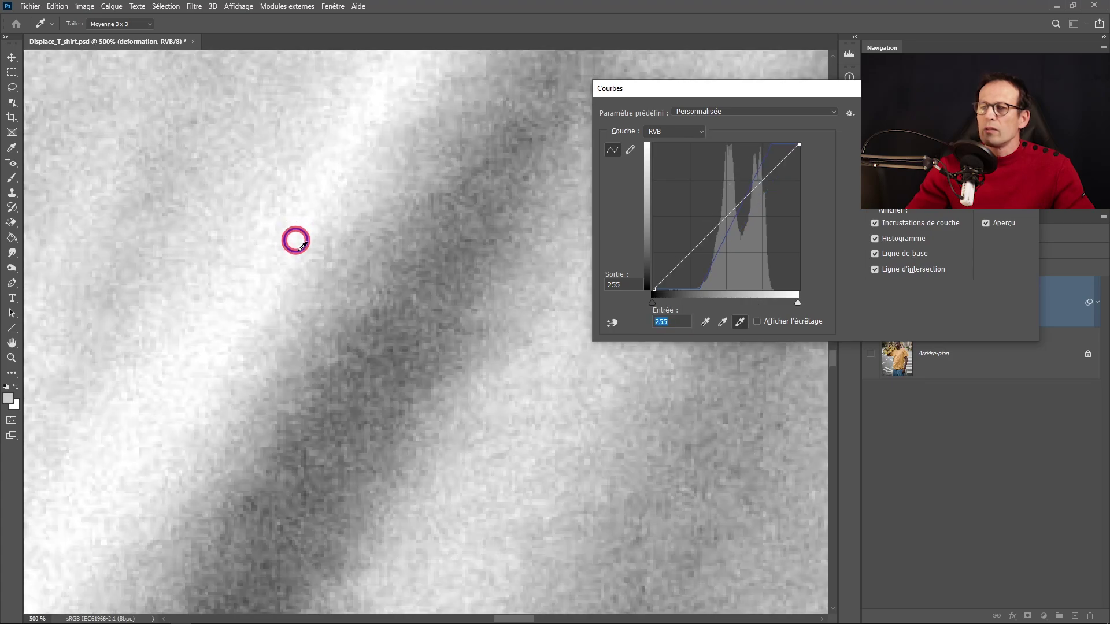
click(299, 232)
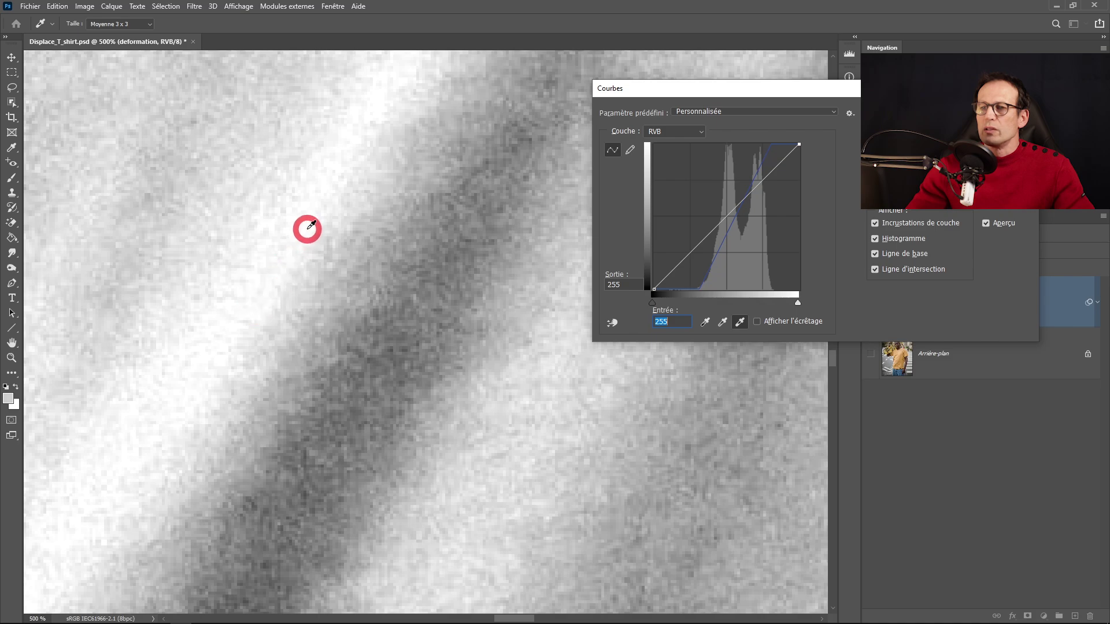
Keep the eyedropper sample size at the 3 x 3 average and apply the Curves adjustment.
click(150, 24)
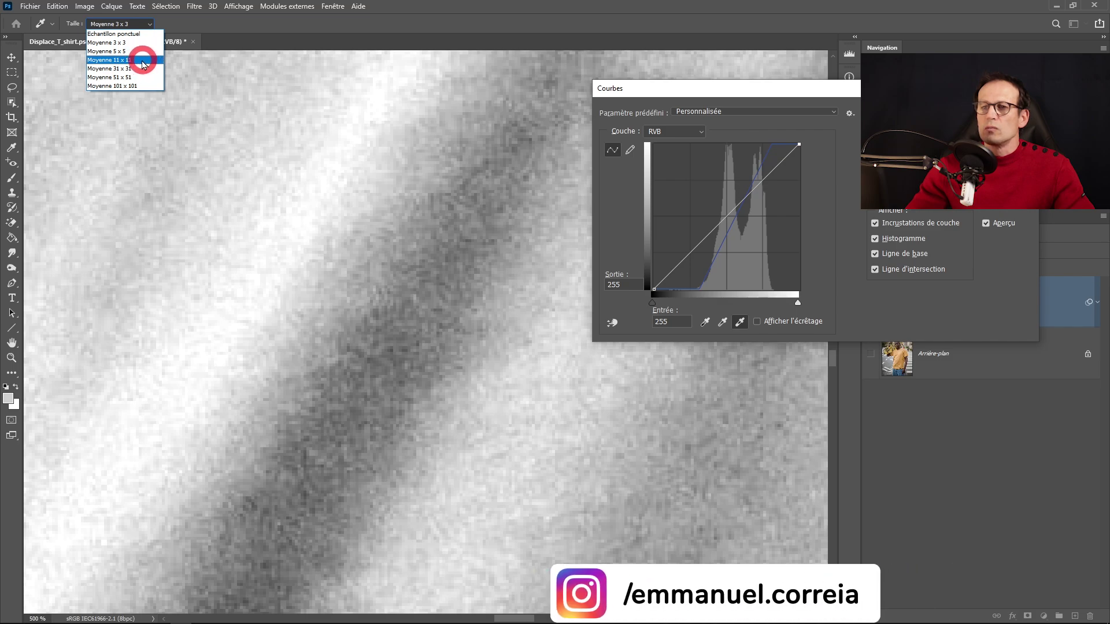
click(136, 44)
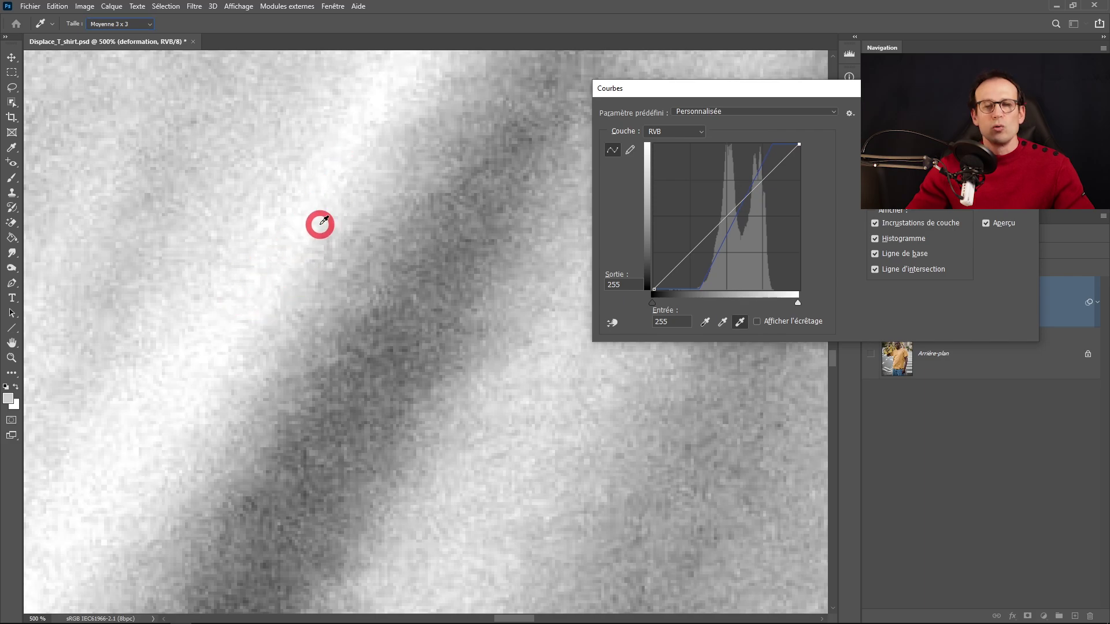
scroll(375, 252, down, 6)
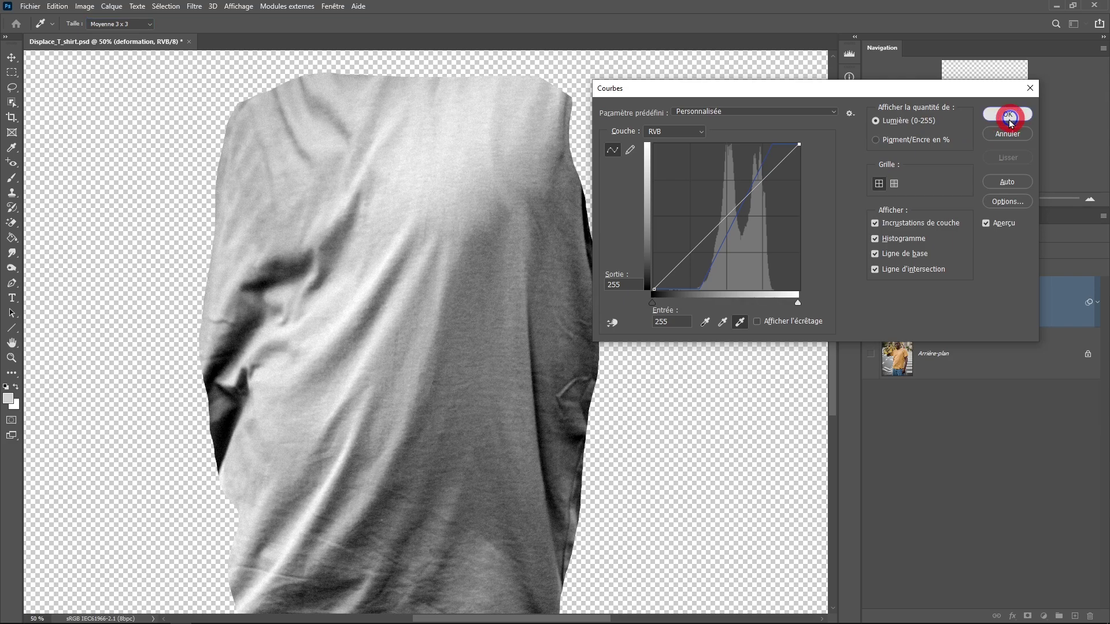
click(1009, 119)
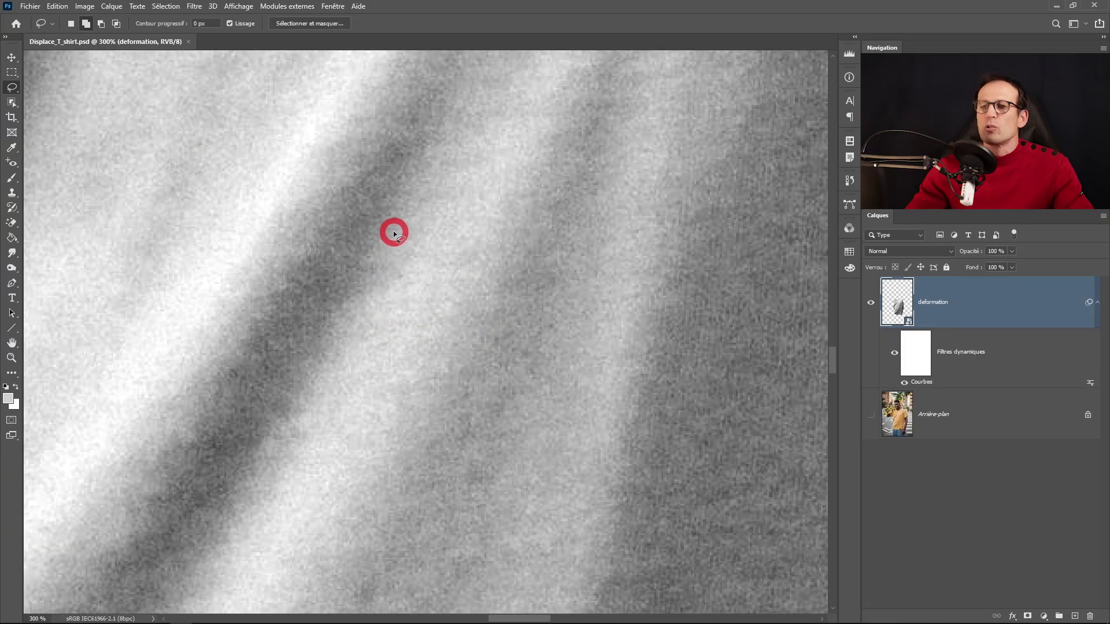
Apply a Gaussian Blur smart filter with a radius of 7.4 pixels to the deformation layer.
click(195, 6)
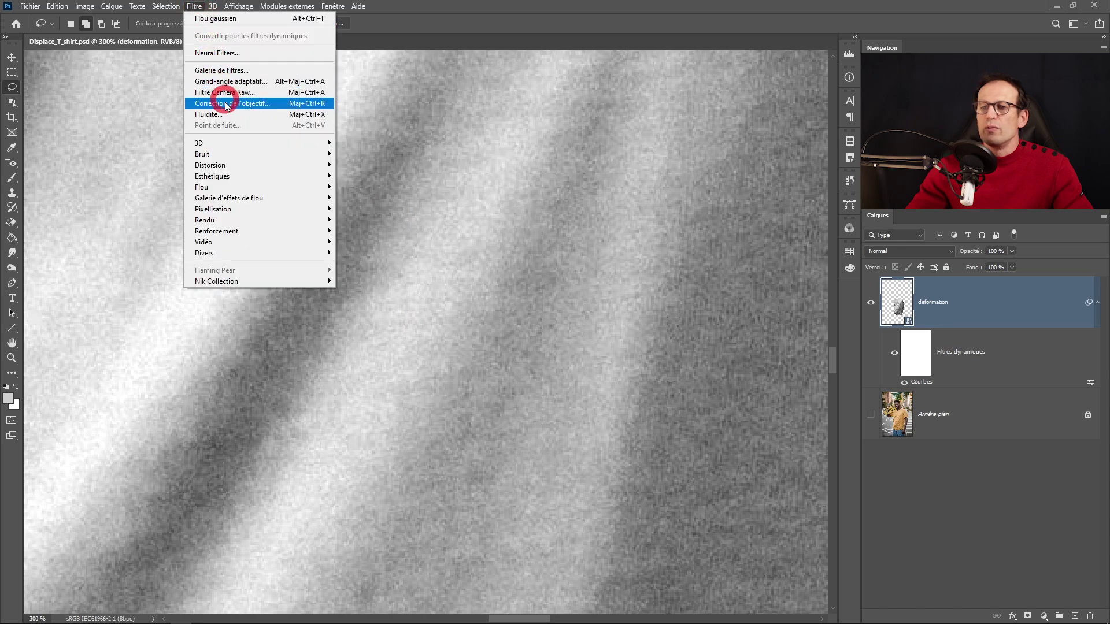
mouse_move(228, 185)
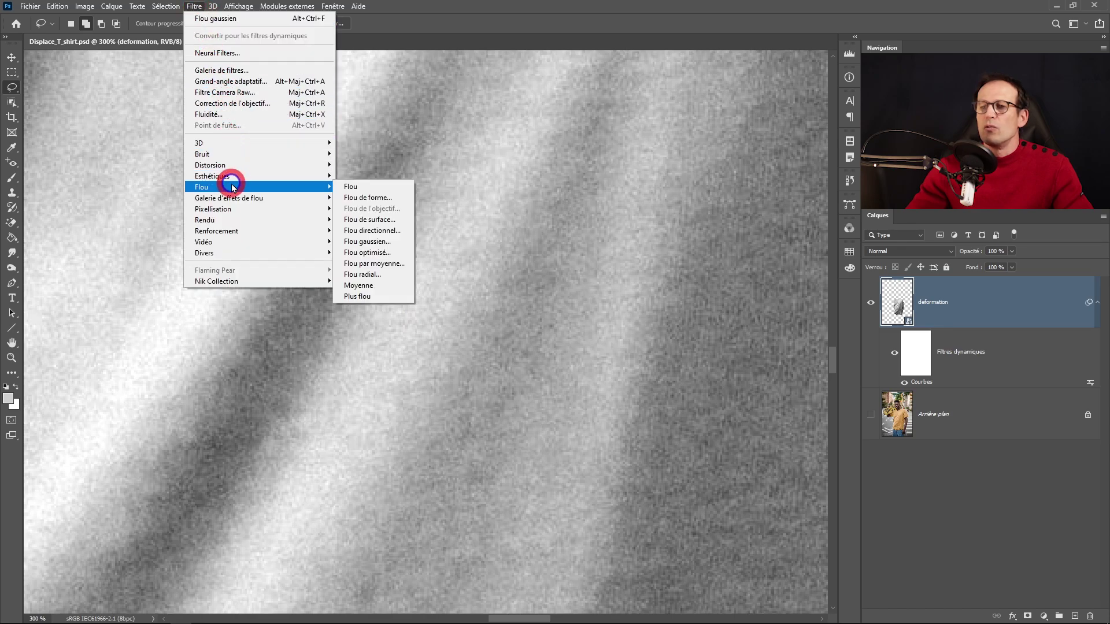
click(372, 242)
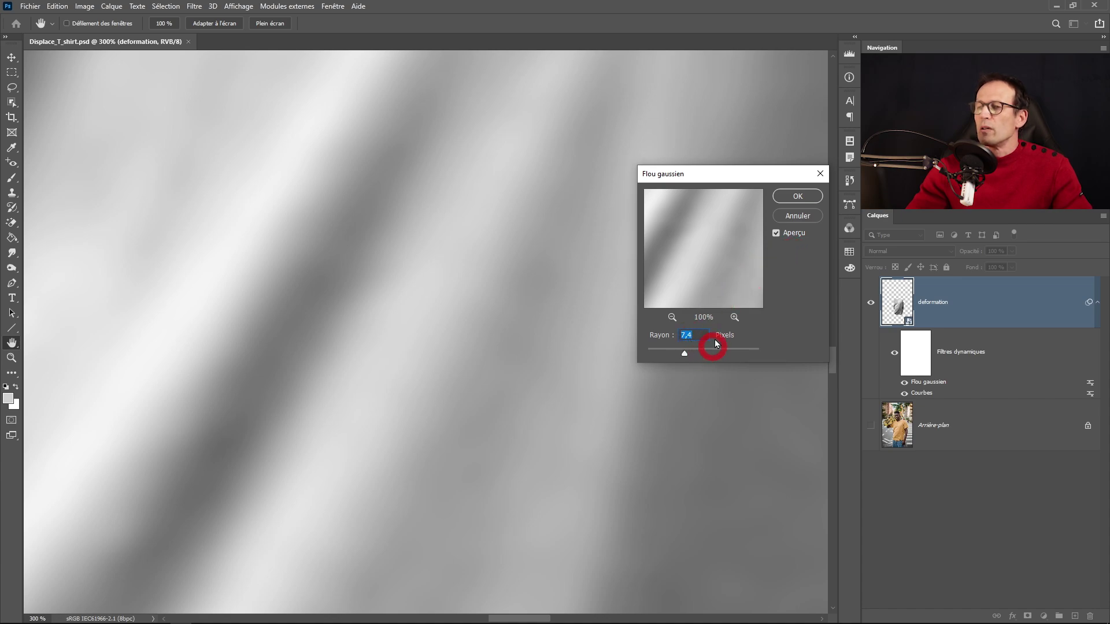
click(796, 197)
key(l)
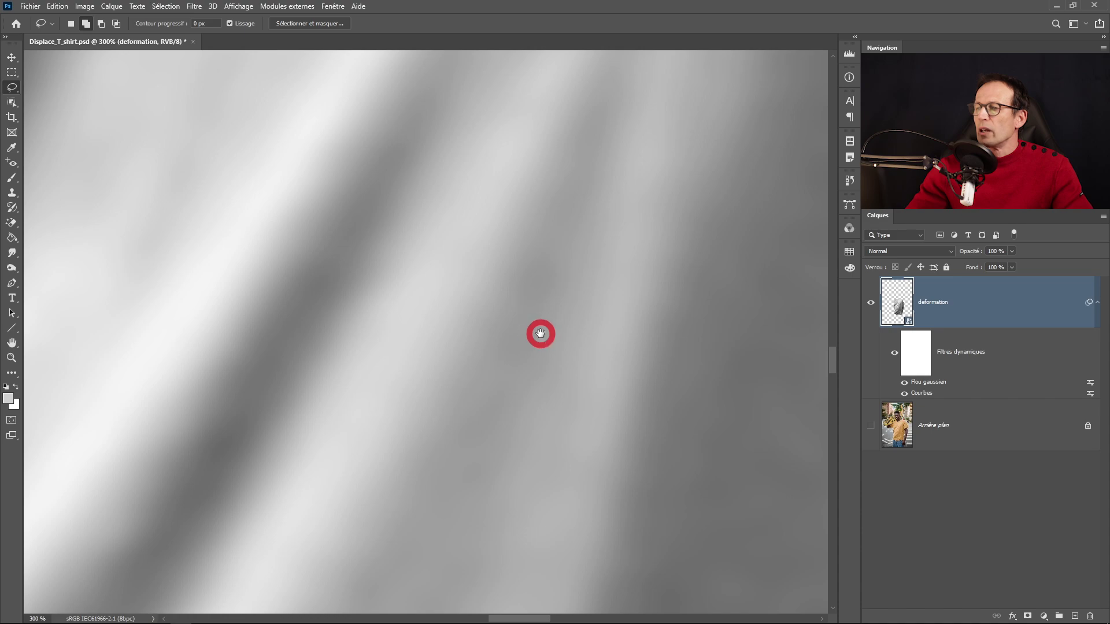
key(ctrl+minus)
key(ctrl+minus)
key(ctrl+minus)
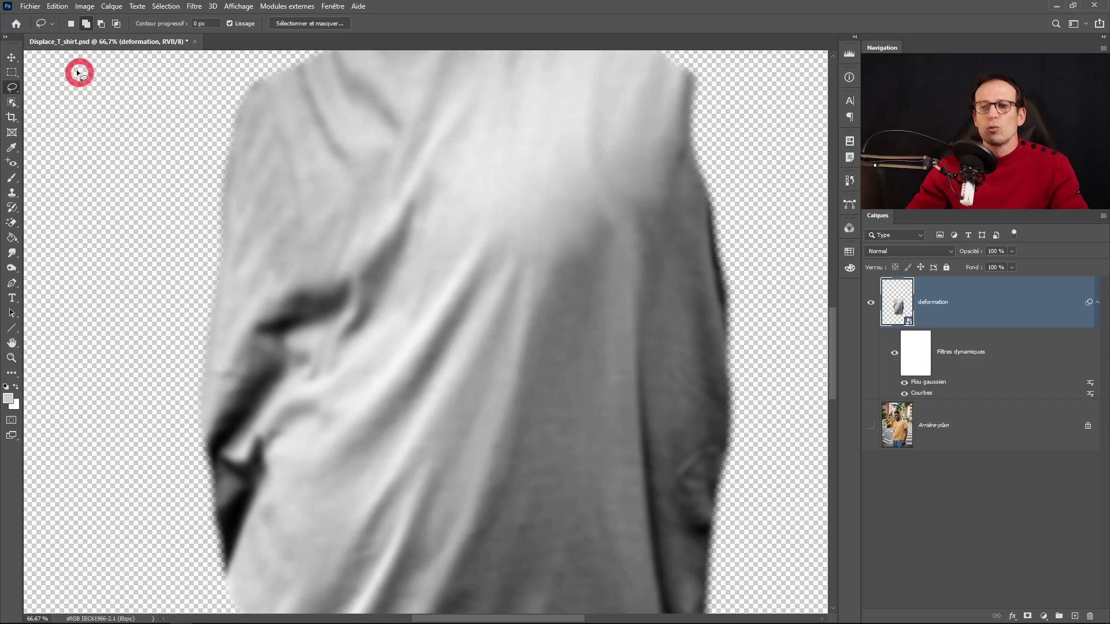
Save the document as Displace_T_shirt.psd with its layers in the Displace folder, replacing the existing file.
click(28, 6)
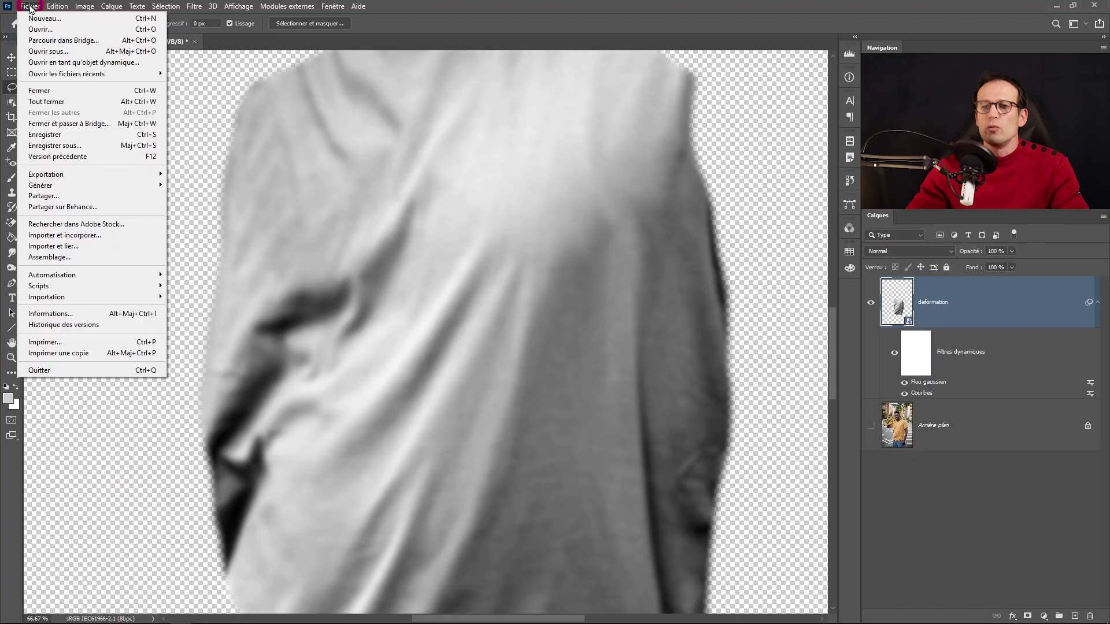
click(69, 145)
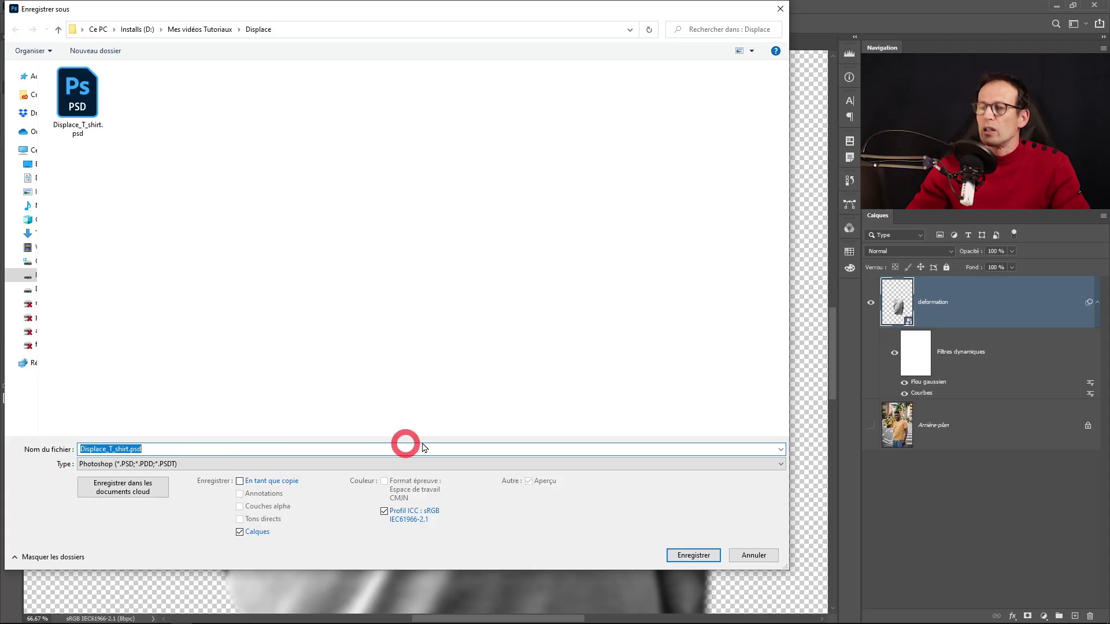
click(688, 556)
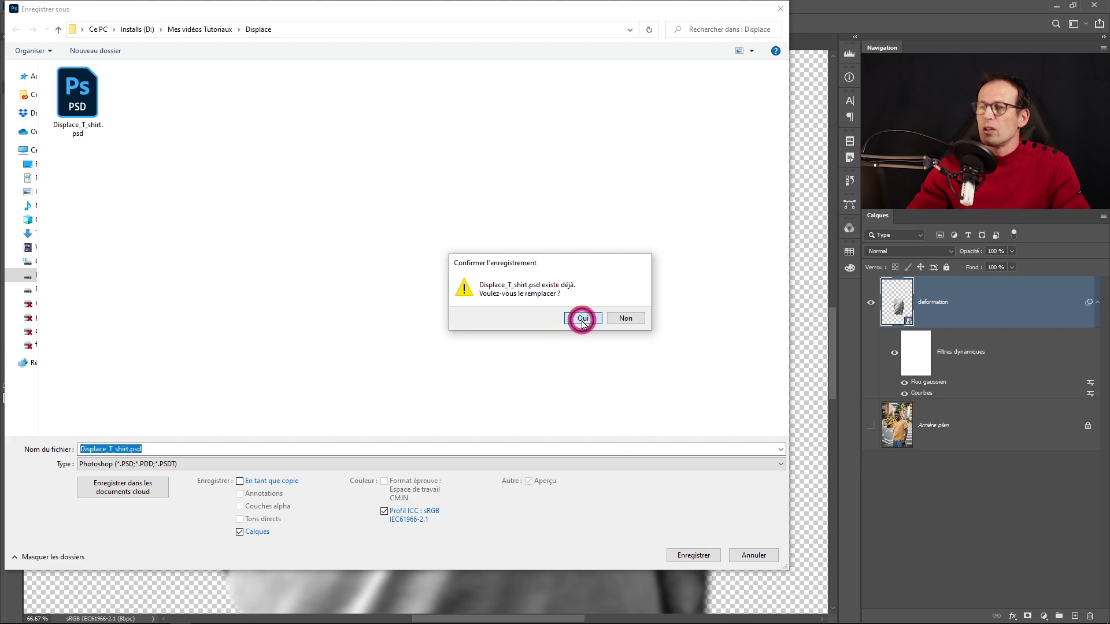
click(583, 319)
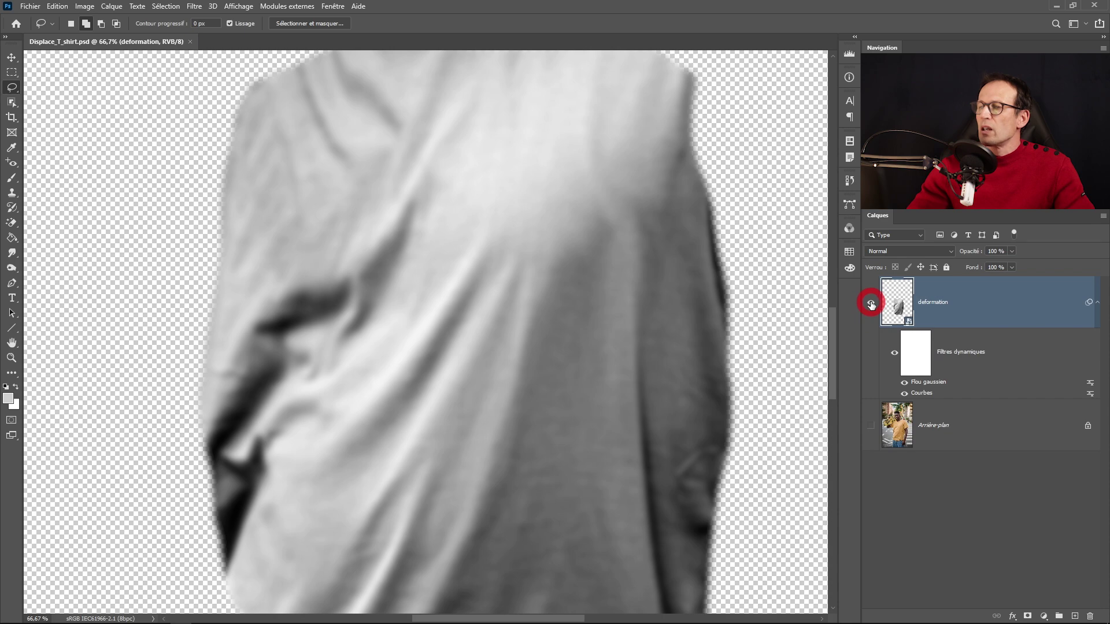
Hide the deformation layer and show the background photo of the T-shirt.
click(872, 304)
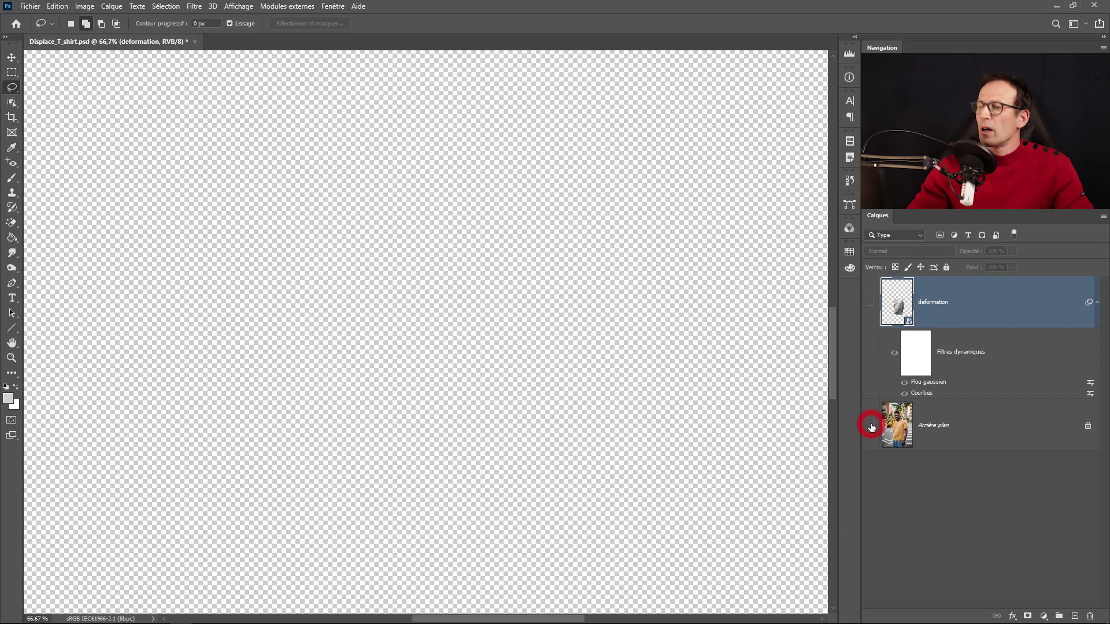
click(872, 426)
alt+click(558, 282)
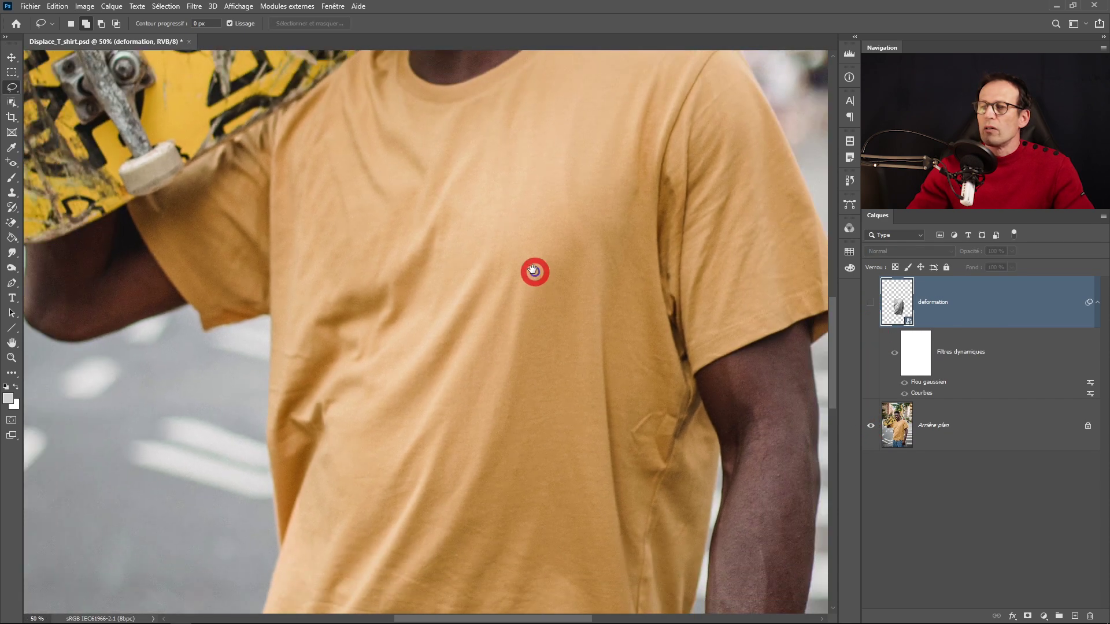
Open the cup image cup-1849083.png as a second document.
click(31, 7)
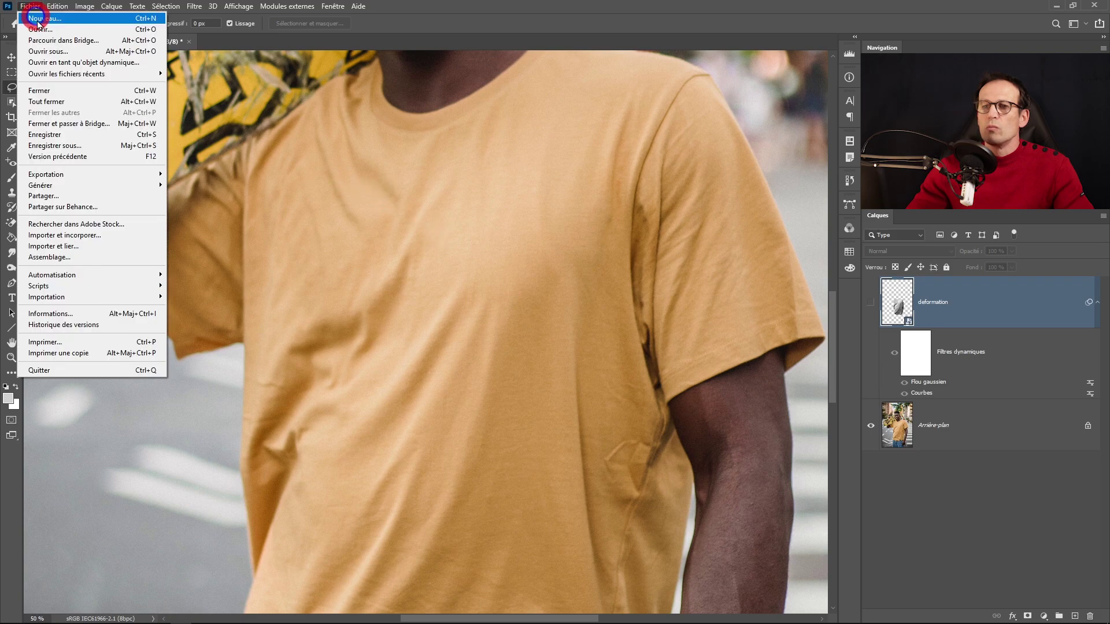
click(35, 32)
click(700, 515)
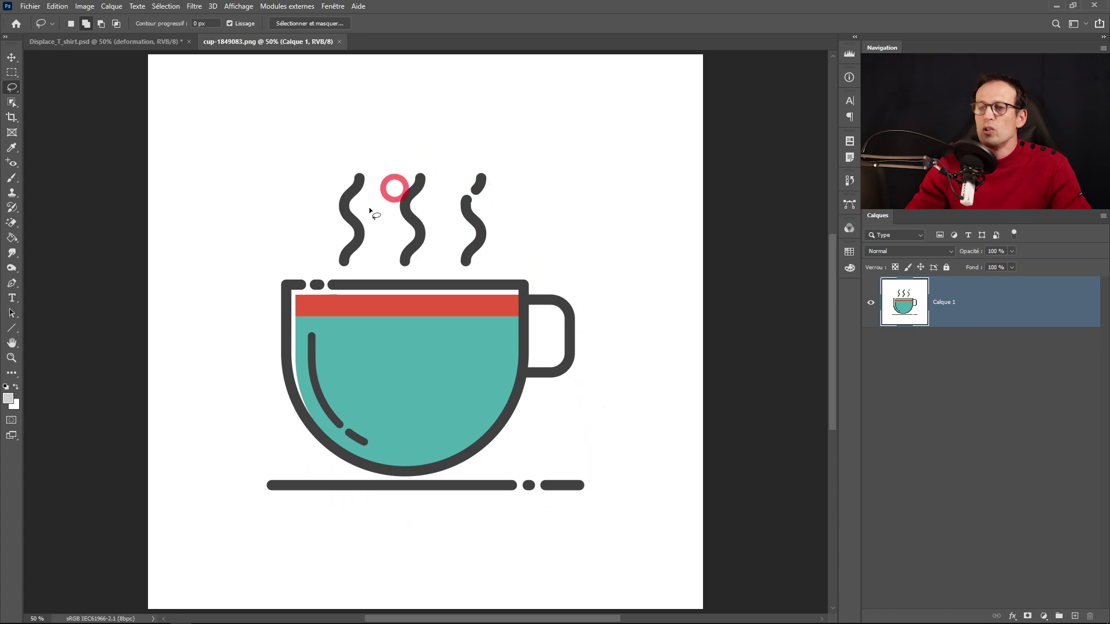
Erase all the white background of the cup image with the Magic Eraser at tolerance 32, non-contiguous.
click(22, 225)
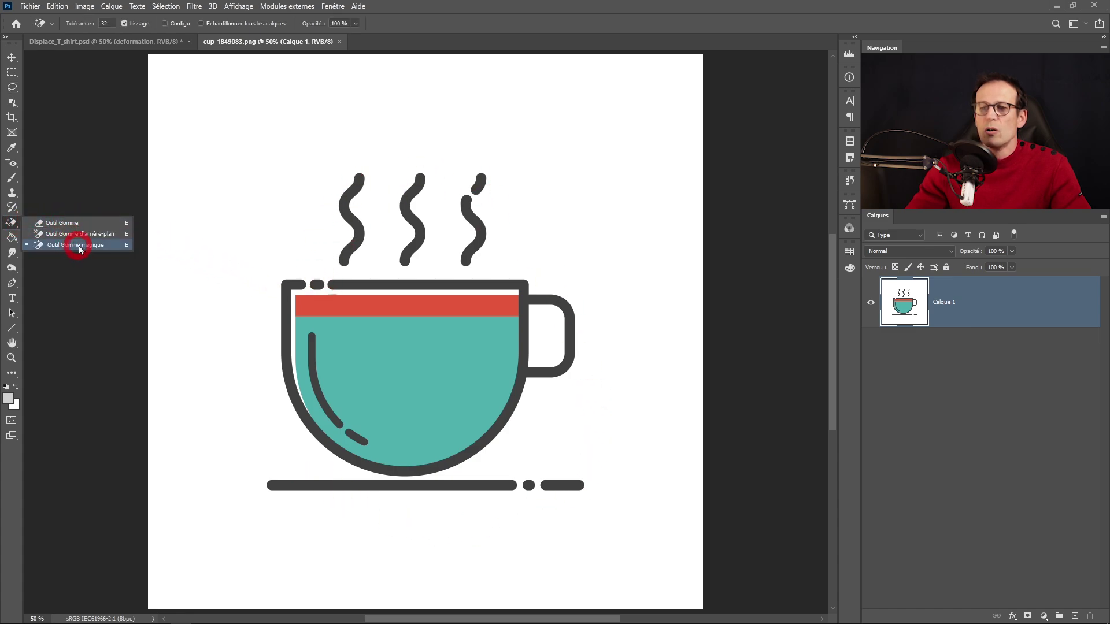
click(109, 249)
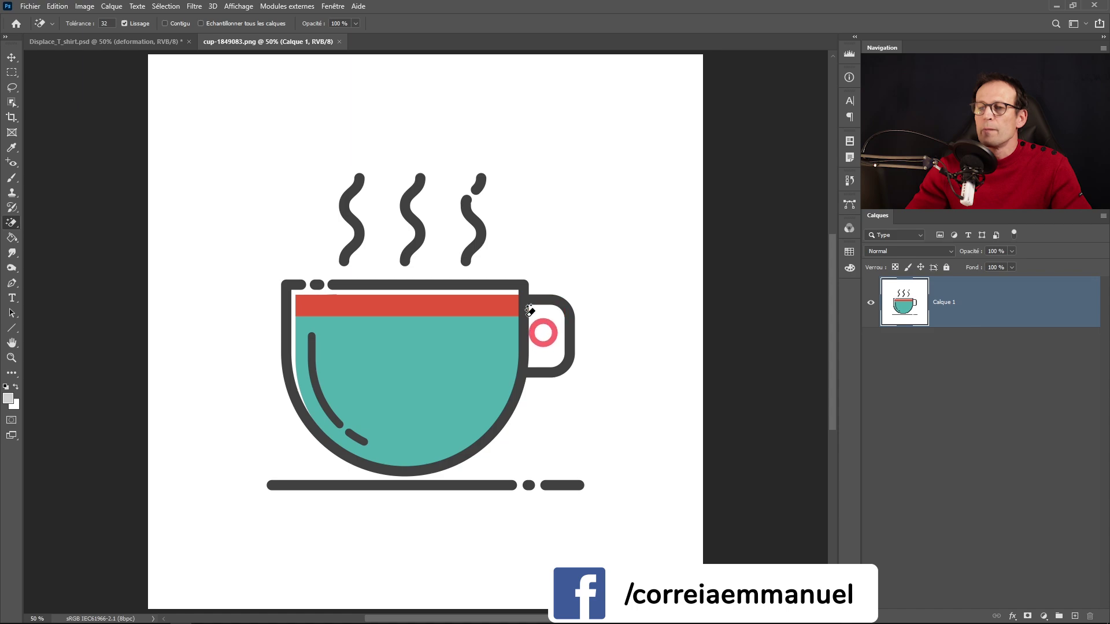
click(258, 184)
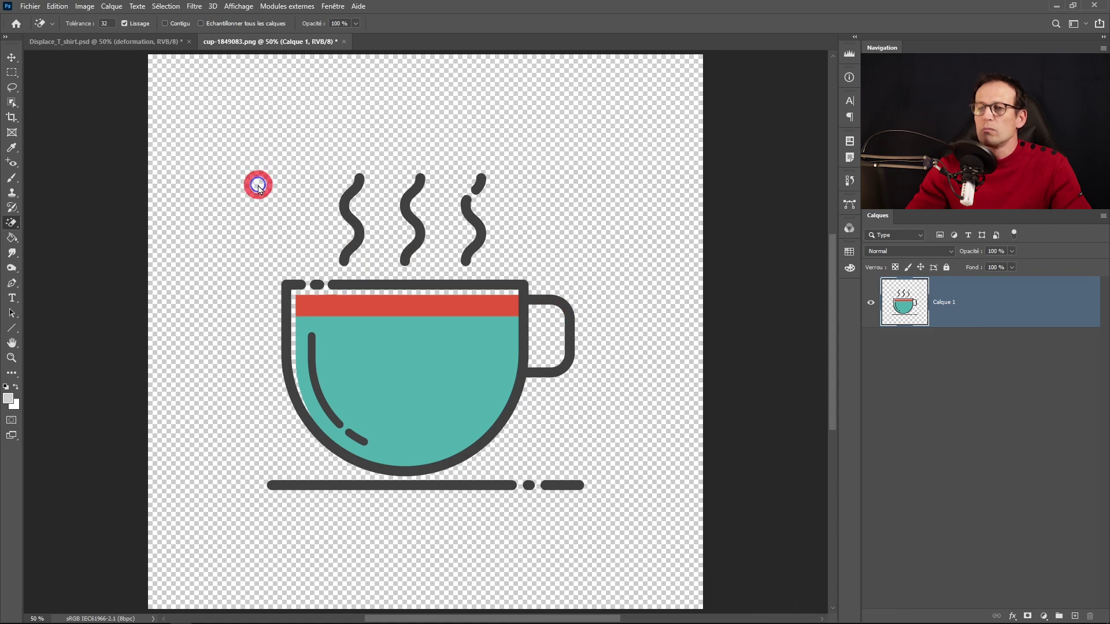
Move the cup artwork into the Displace_T_shirt.psd document and place it on the shirt's chest.
key(v)
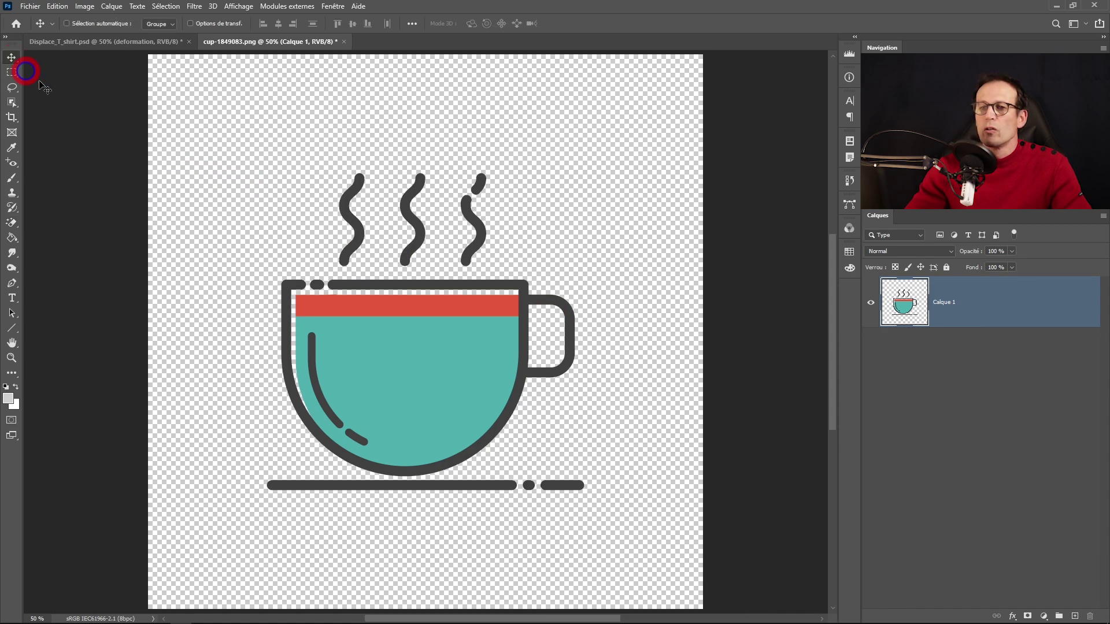
click(12, 60)
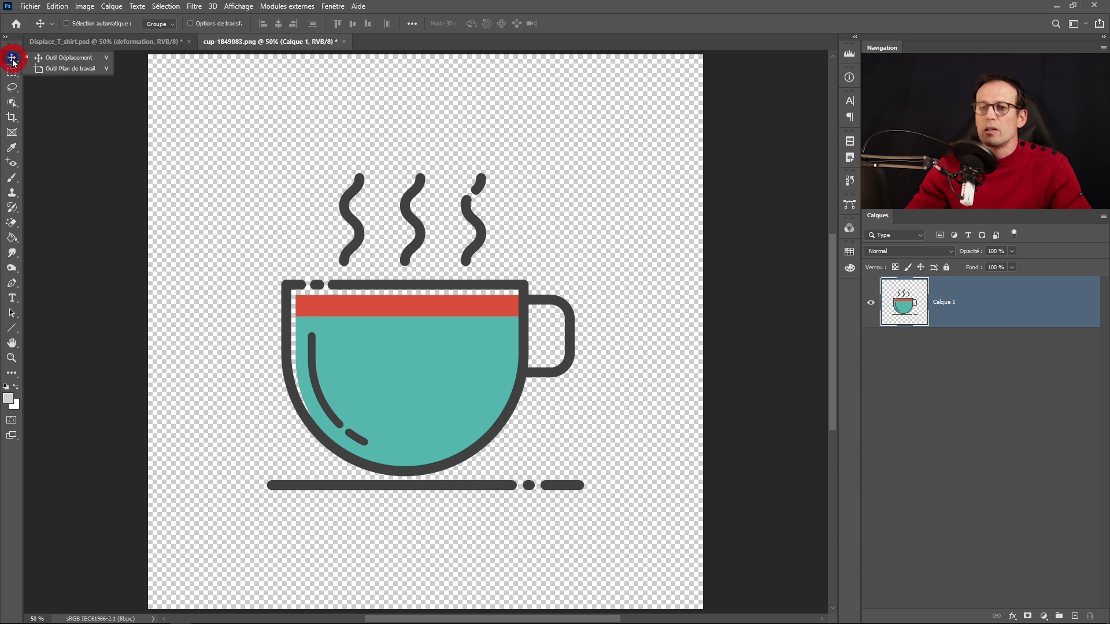
drag(423, 374, 152, 44)
drag(231, 122, 481, 362)
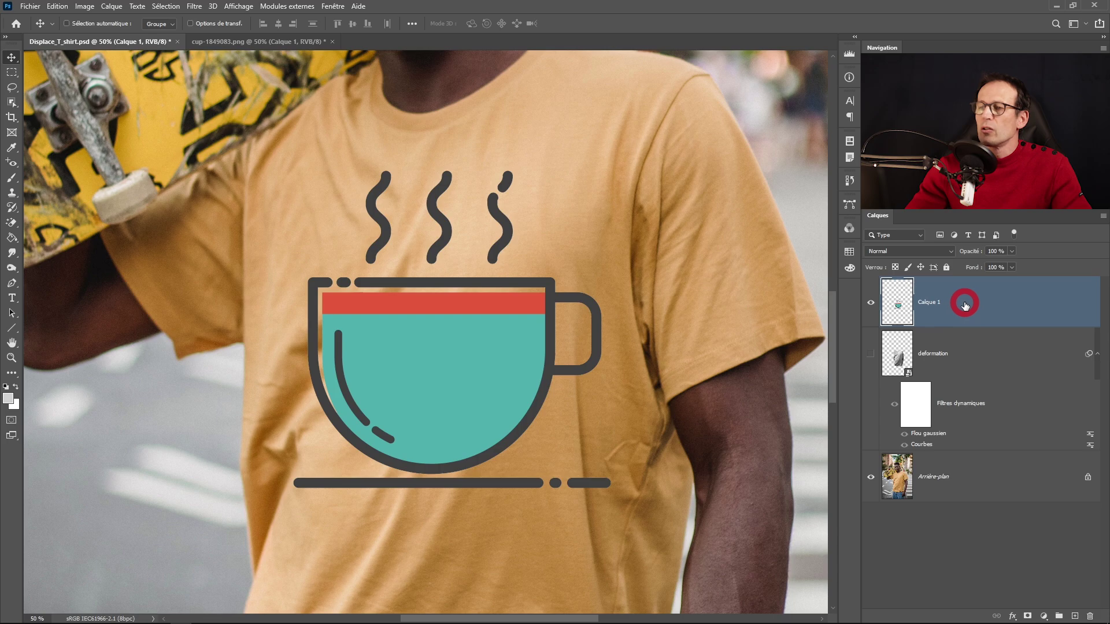
Rename the cup layer as logo and convert it to a smart object.
double_click(932, 306)
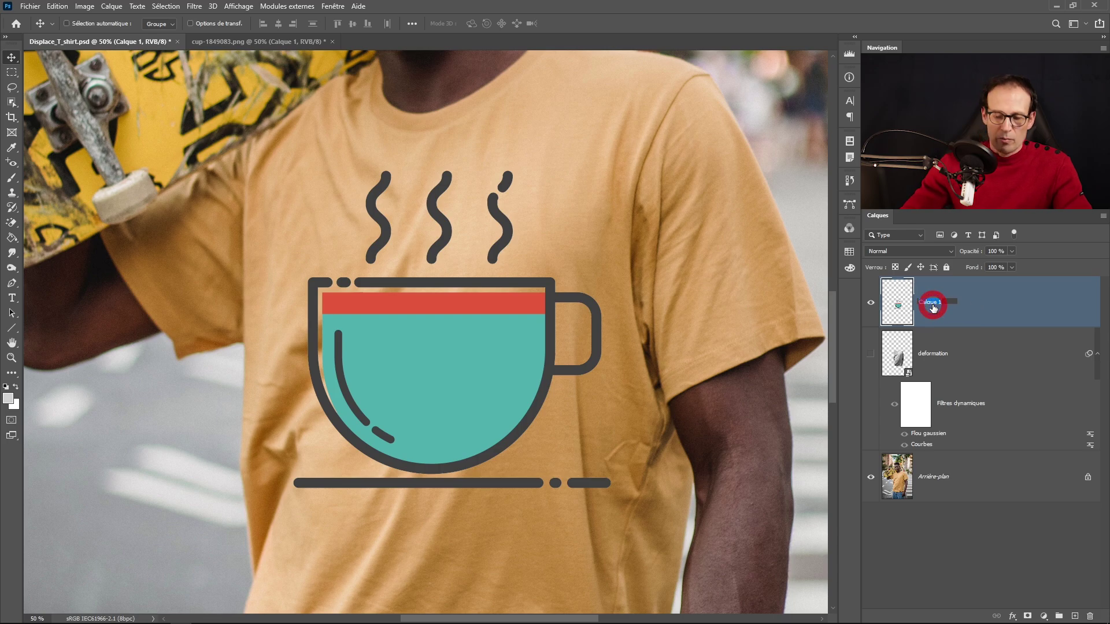
key(Return)
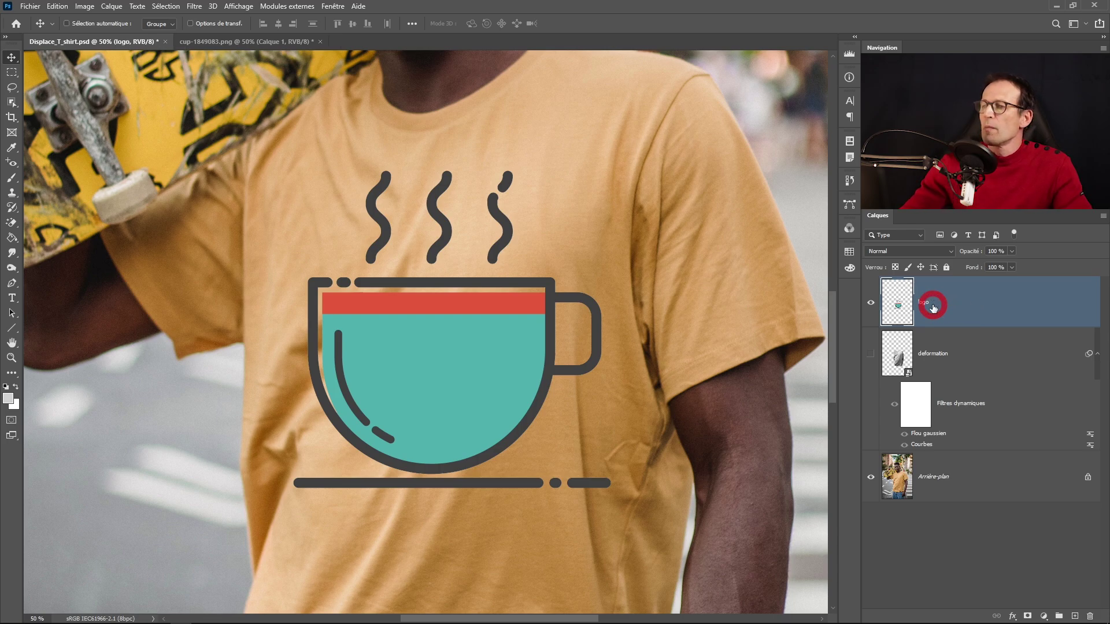
right_click(968, 310)
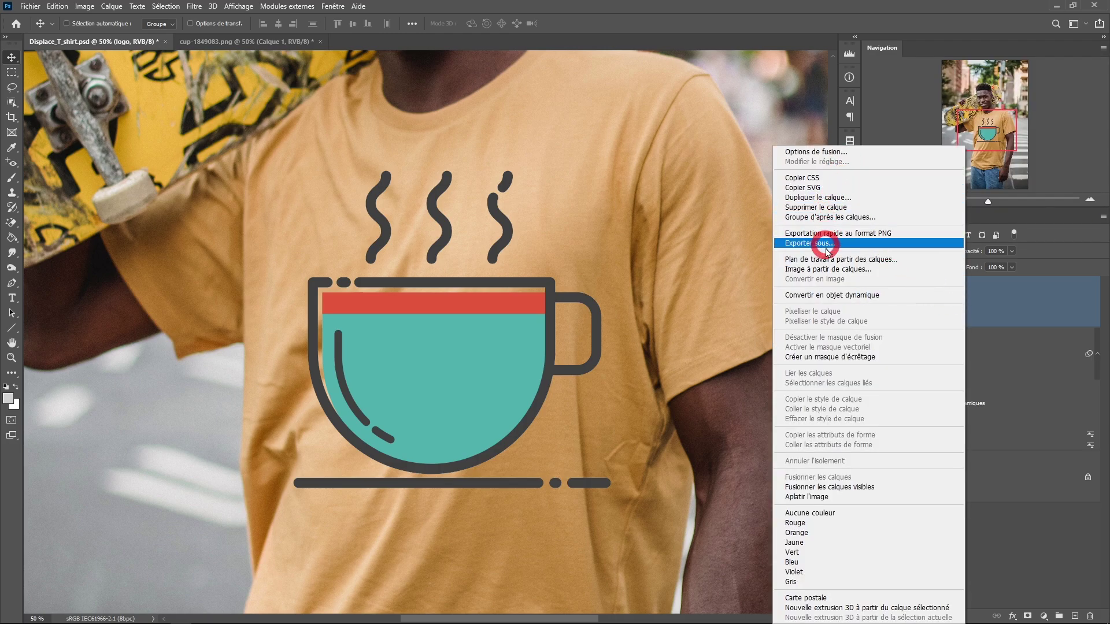
click(829, 296)
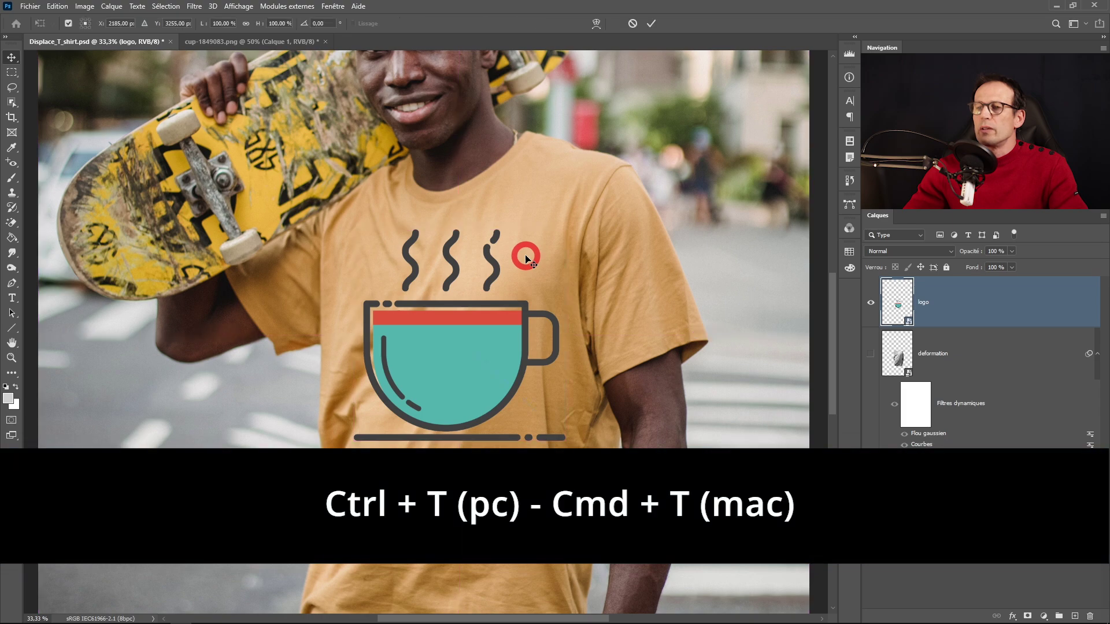
Scale the logo down to about 74% with Free Transform and move it up onto the middle of the chest.
key(ctrl+t)
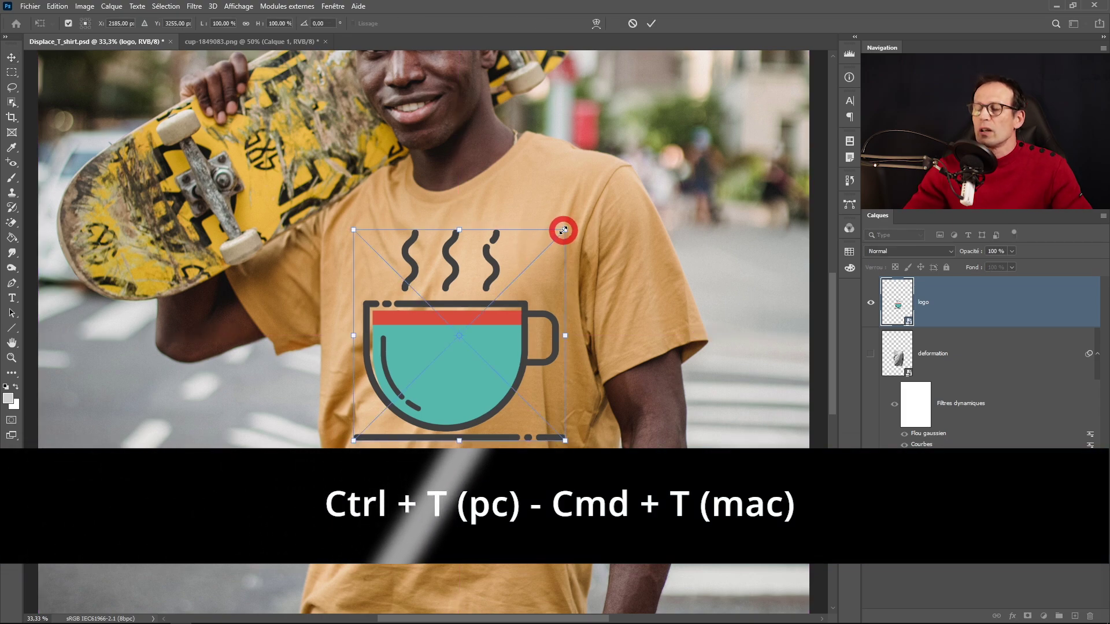
drag(563, 231, 496, 271)
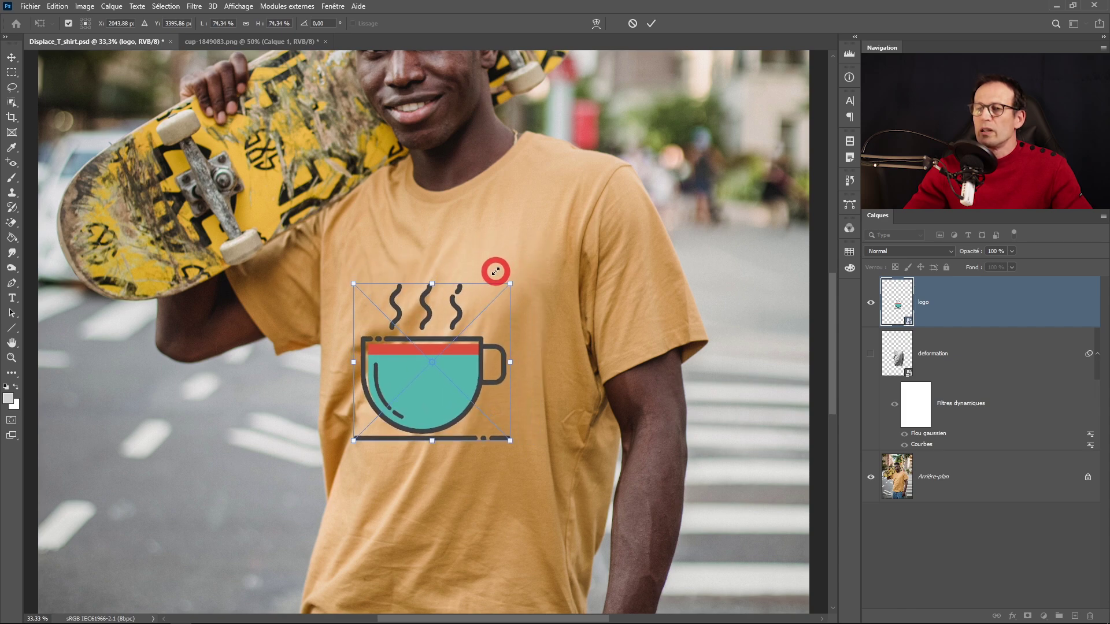
drag(423, 394, 434, 358)
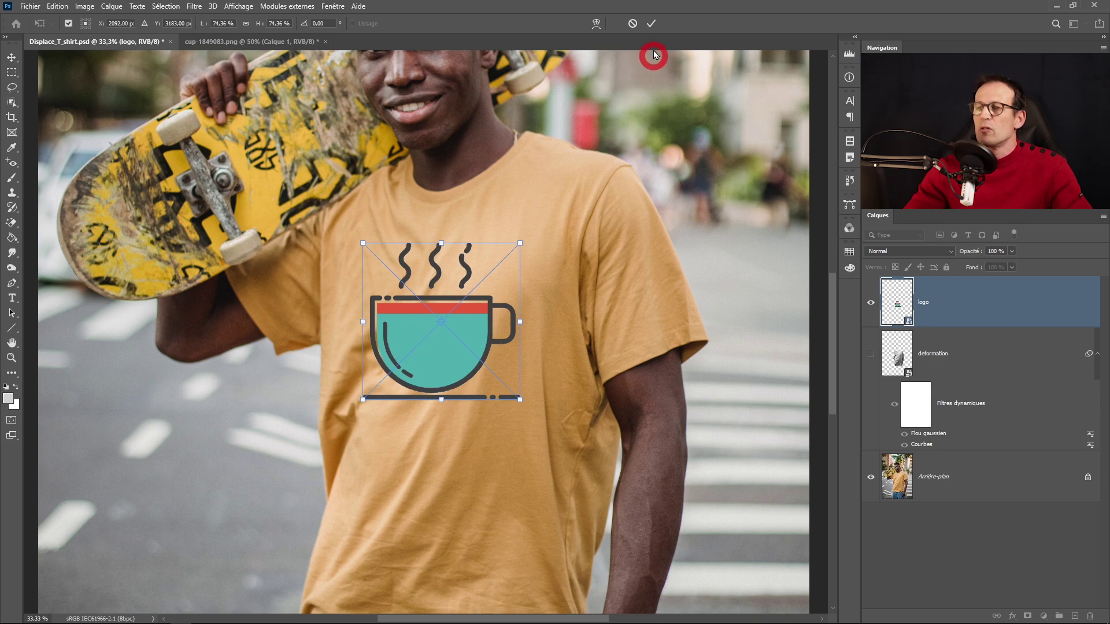
click(652, 24)
ctrl+click(478, 353)
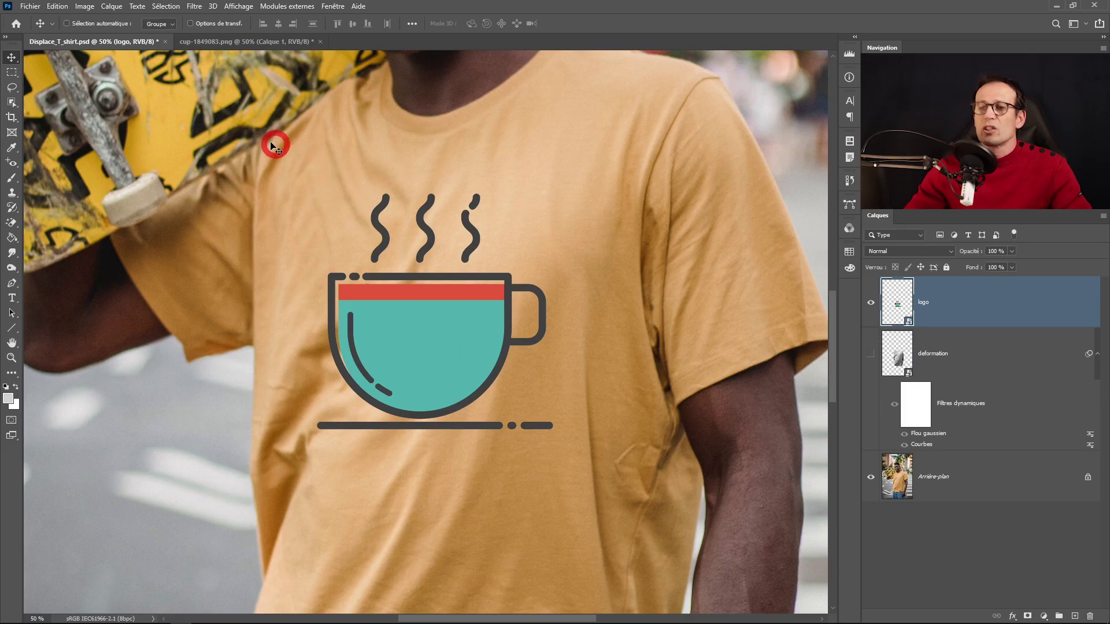
Start a Perspective Warp on the logo layer and lay out one grid plane enclosing the whole cup.
click(62, 6)
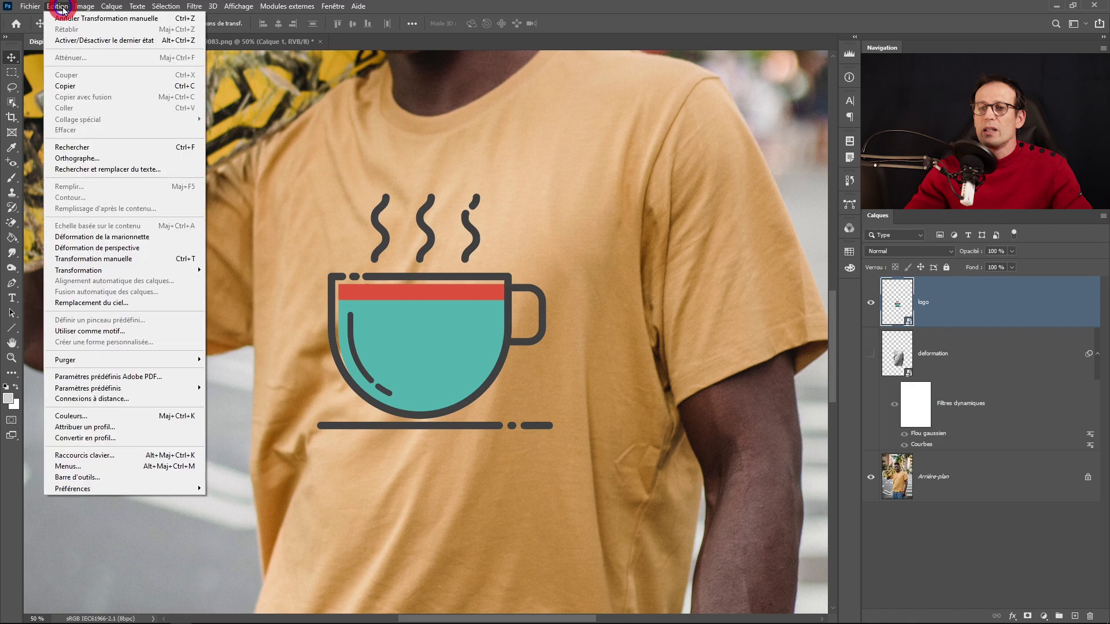
click(96, 248)
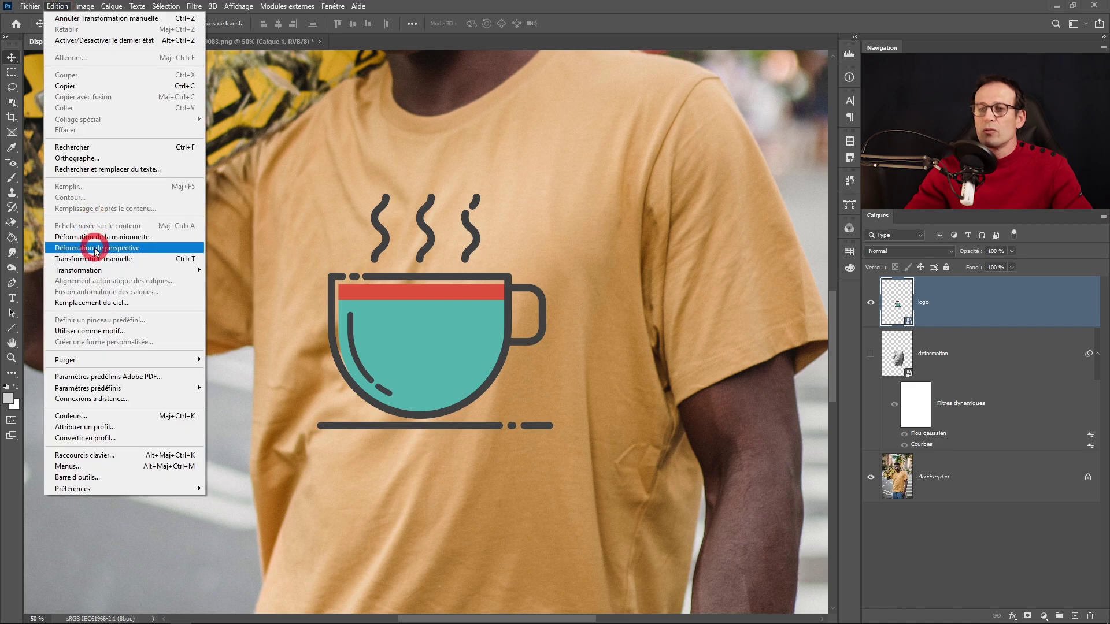
click(404, 253)
mouse_move(301, 184)
mouse_down()
mouse_move(397, 317)
mouse_move(515, 421)
mouse_move(572, 449)
mouse_up()
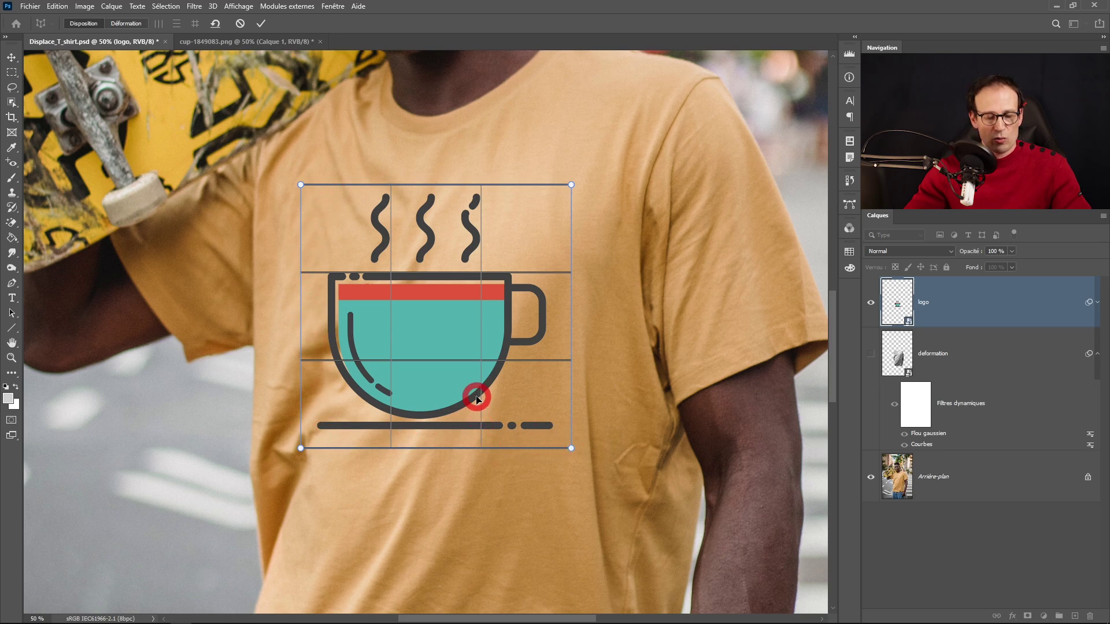
Warp the plane's four corners so the logo narrows and slants with the torso, and apply the Perspective Warp.
click(130, 24)
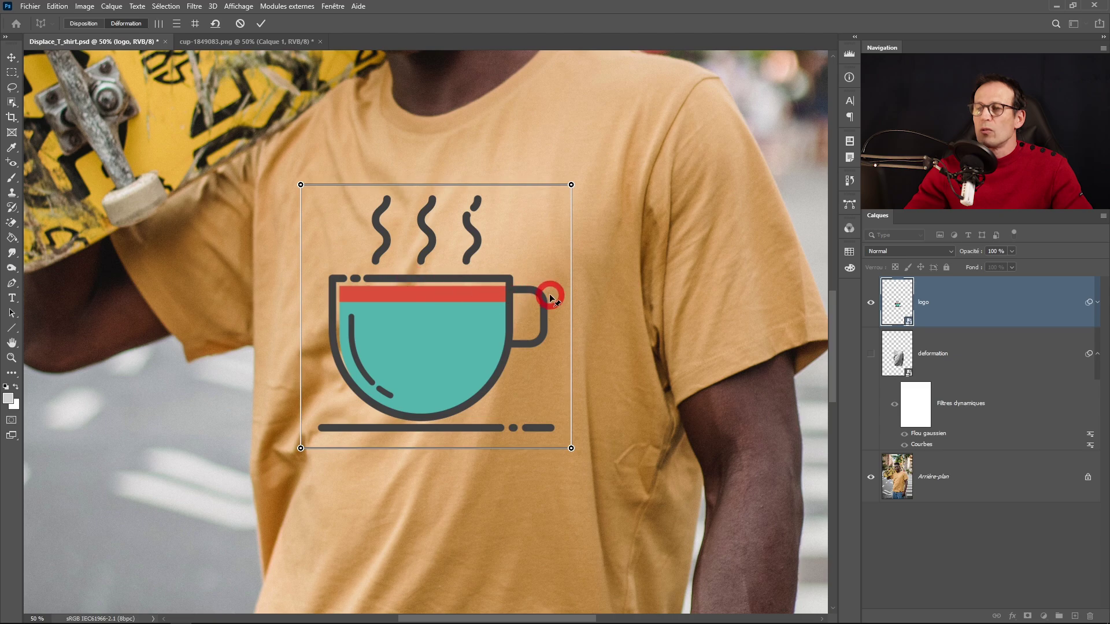
key(ctrl+minus)
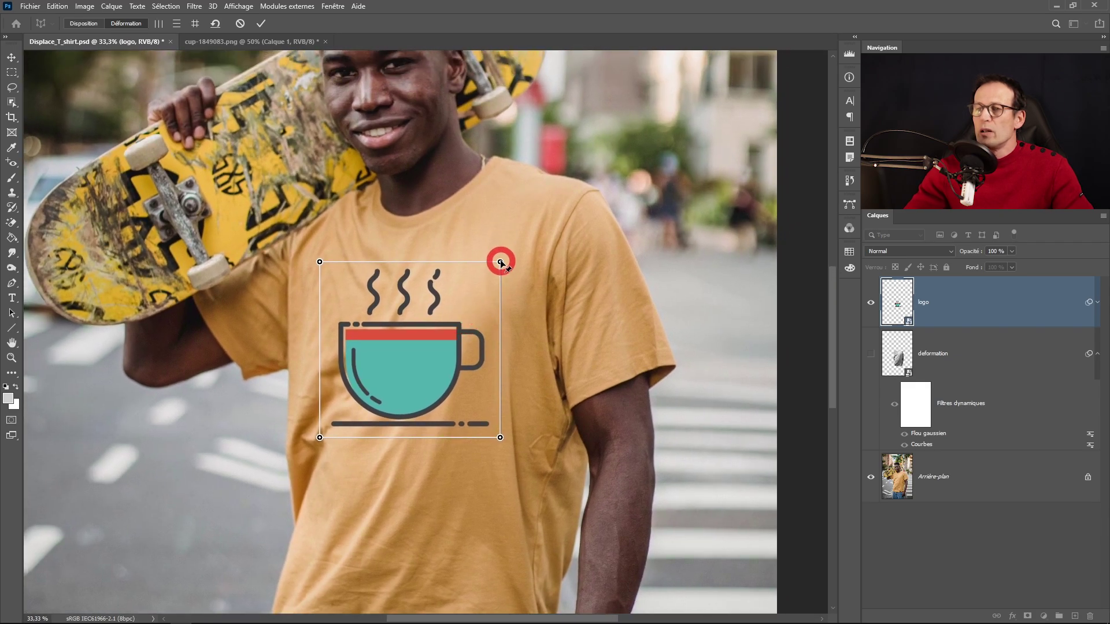
drag(501, 262, 497, 261)
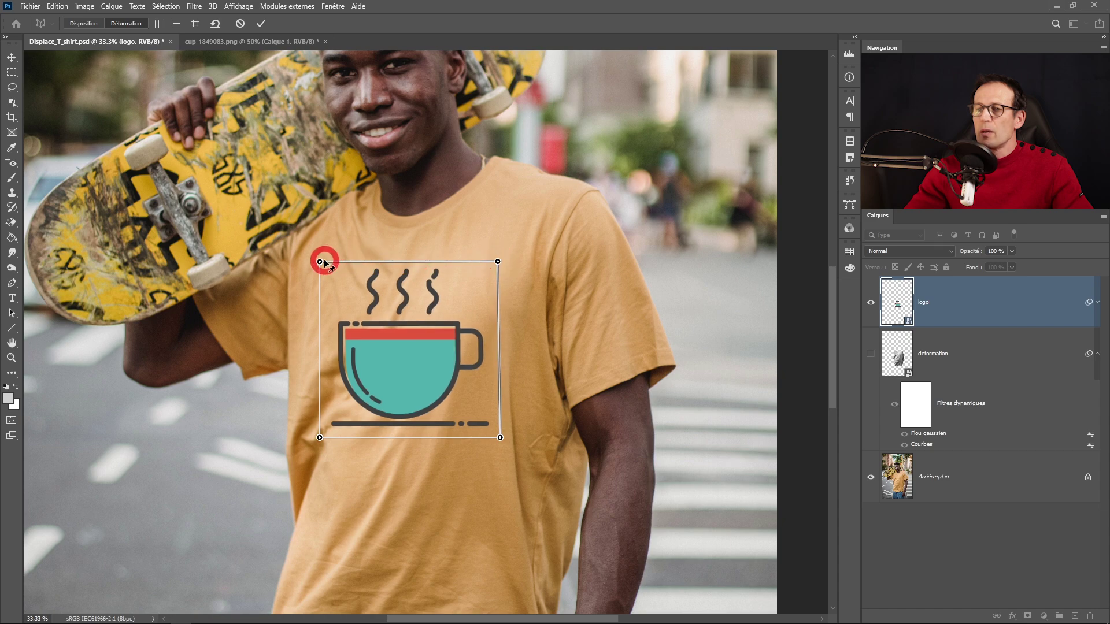
drag(321, 261, 327, 266)
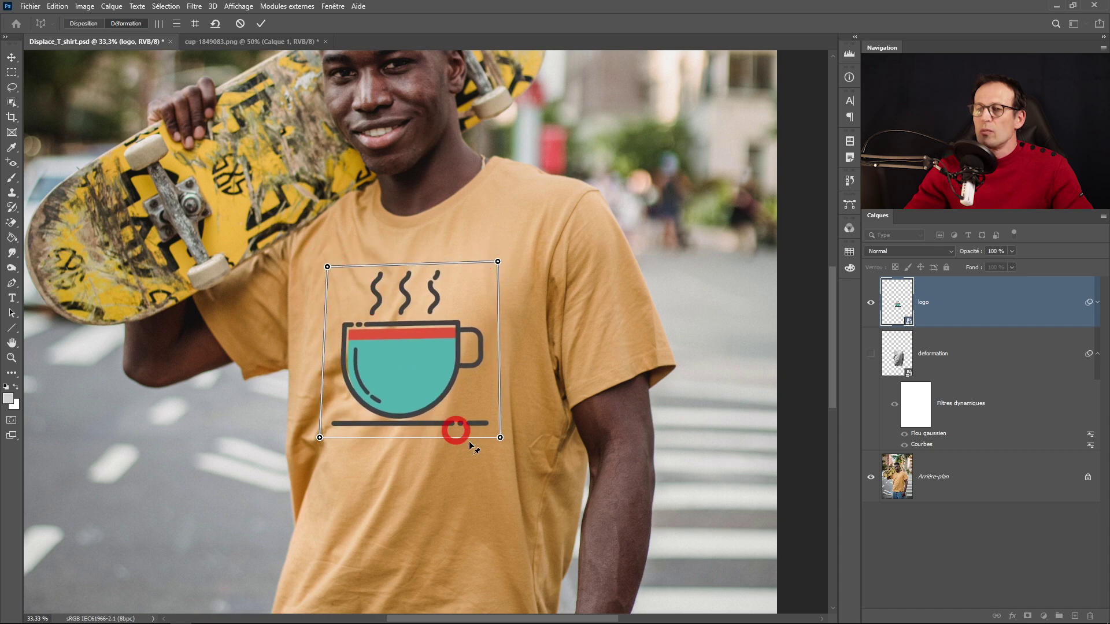
drag(501, 438, 480, 439)
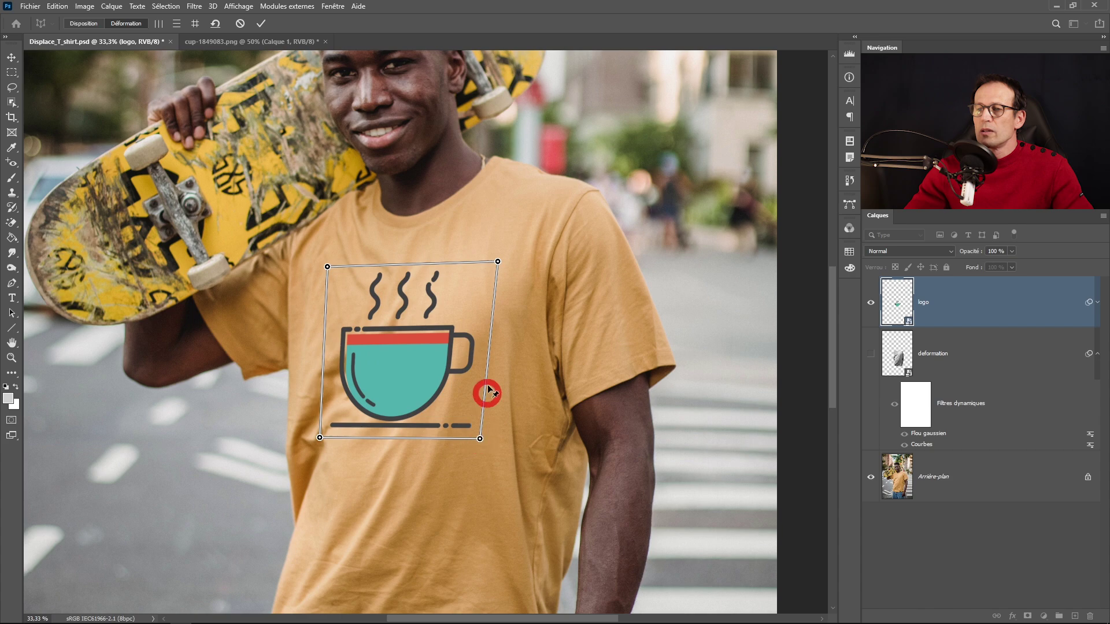
drag(319, 437, 313, 434)
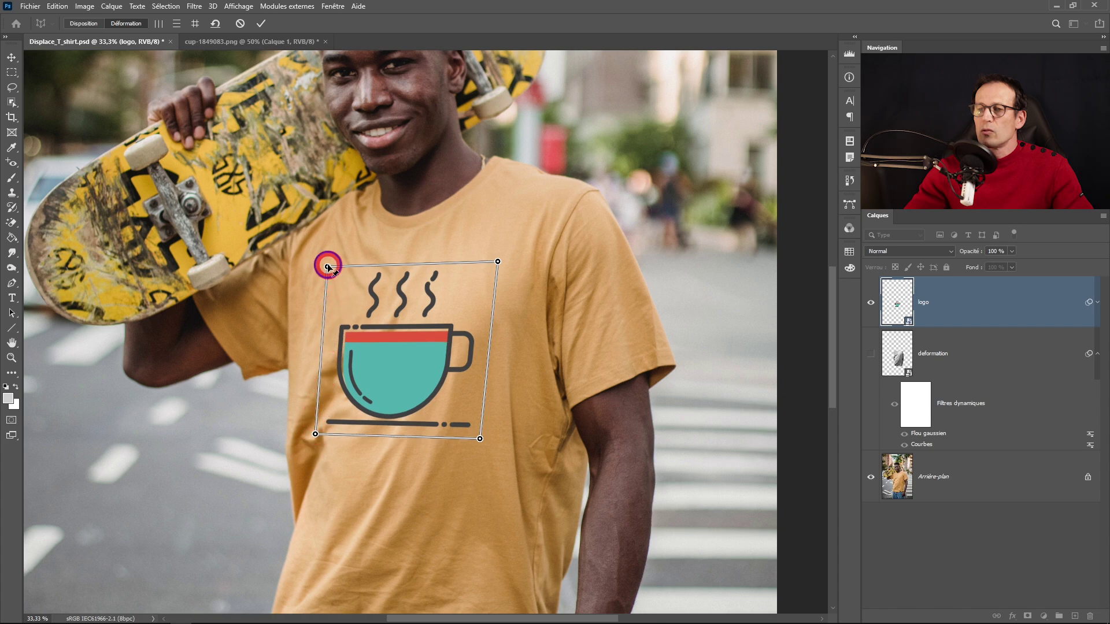
drag(327, 266, 333, 263)
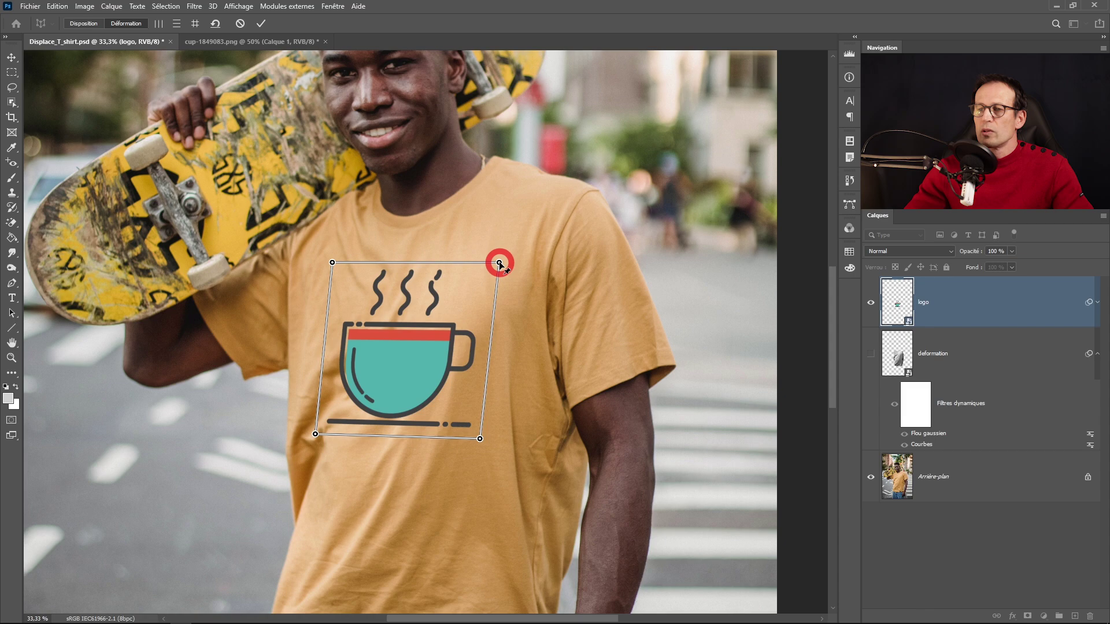
drag(314, 434, 312, 435)
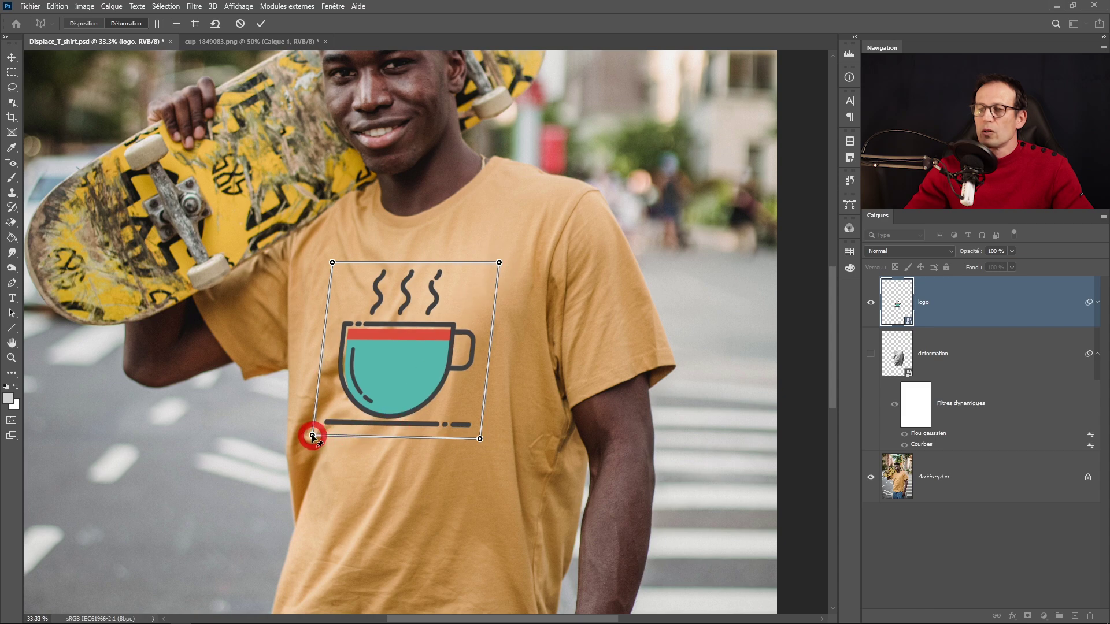
click(261, 24)
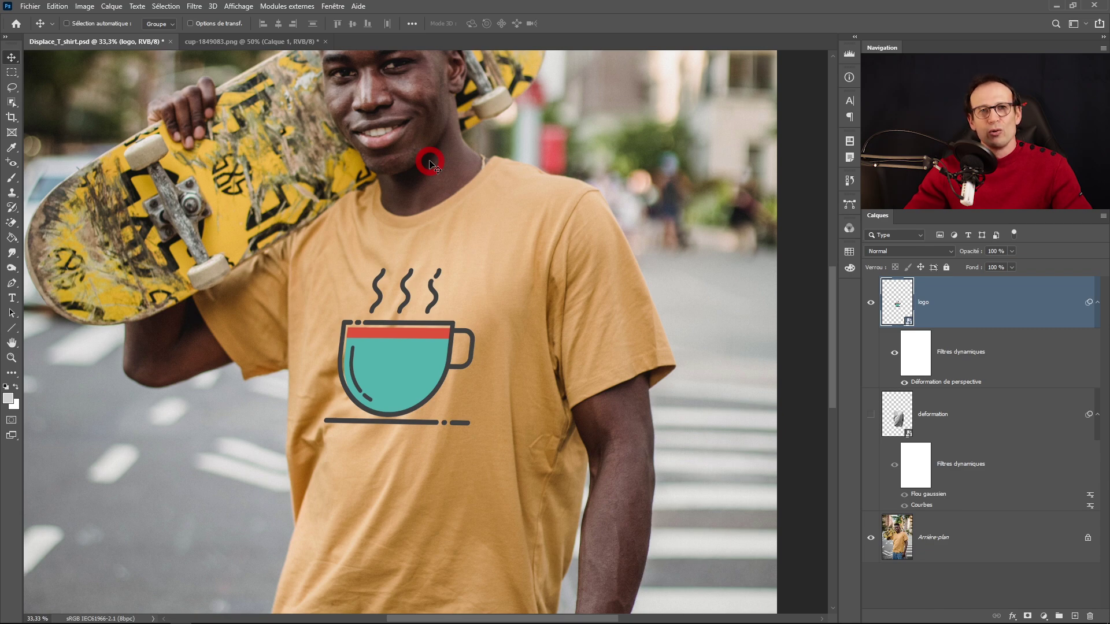
Apply the Displace filter to the logo with both scales at 20, stretch to fit, edge pixels repeated and file data embedded, using Displace_T_shirt.psd.
click(193, 7)
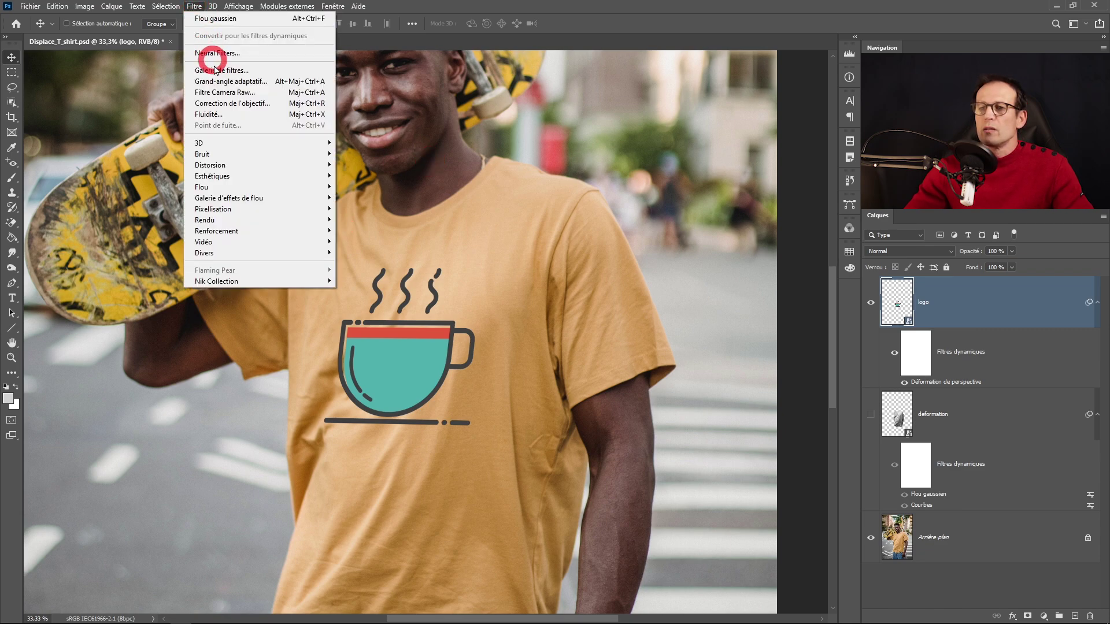
mouse_move(228, 165)
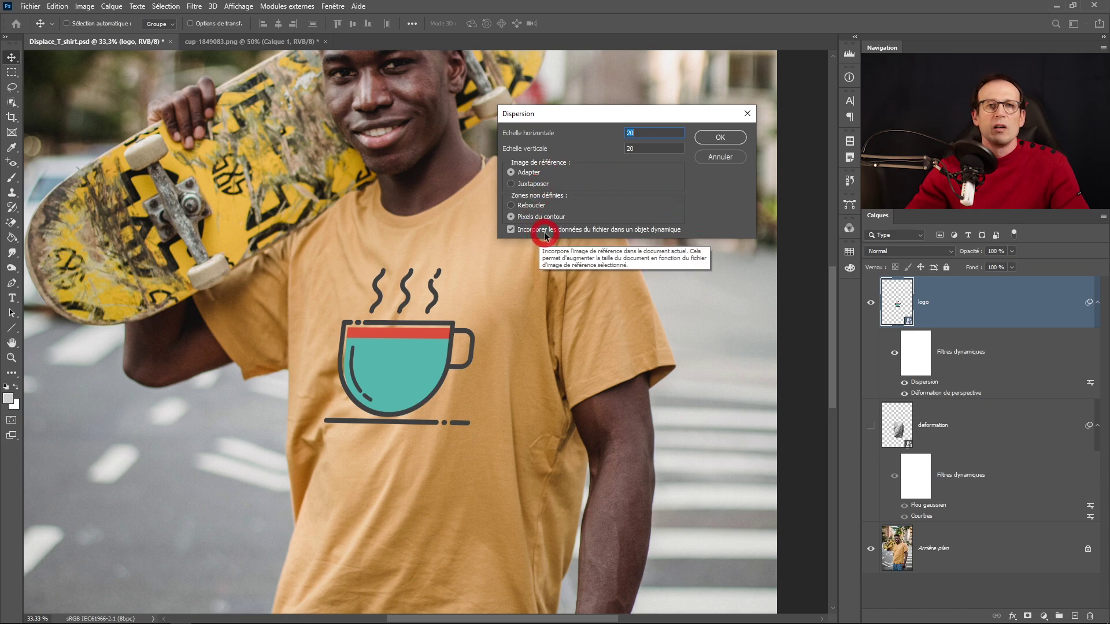
click(715, 139)
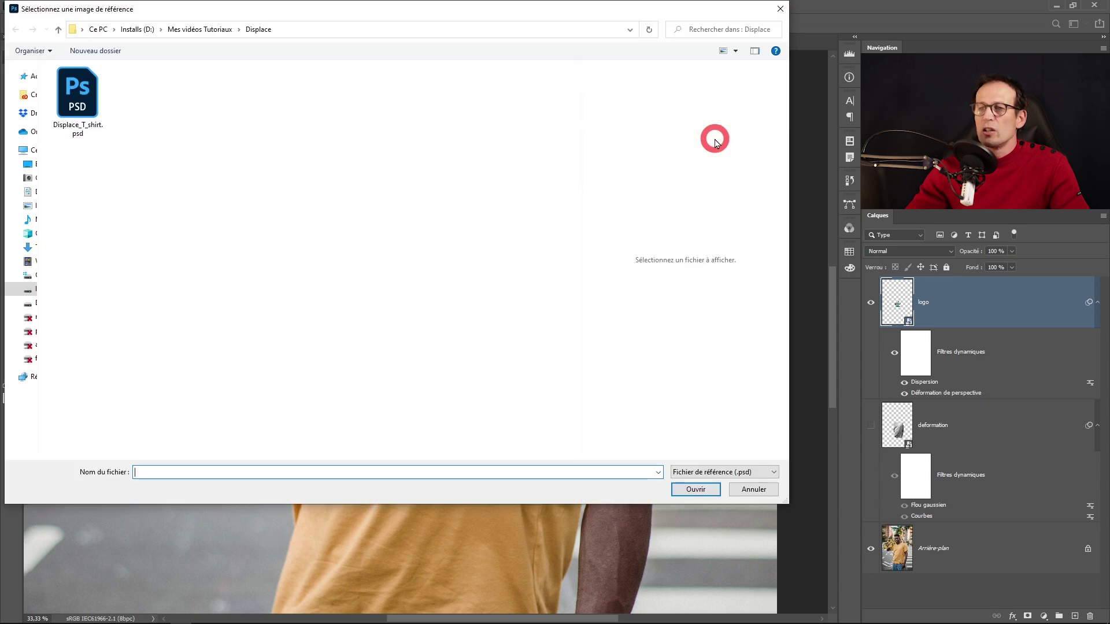
click(86, 102)
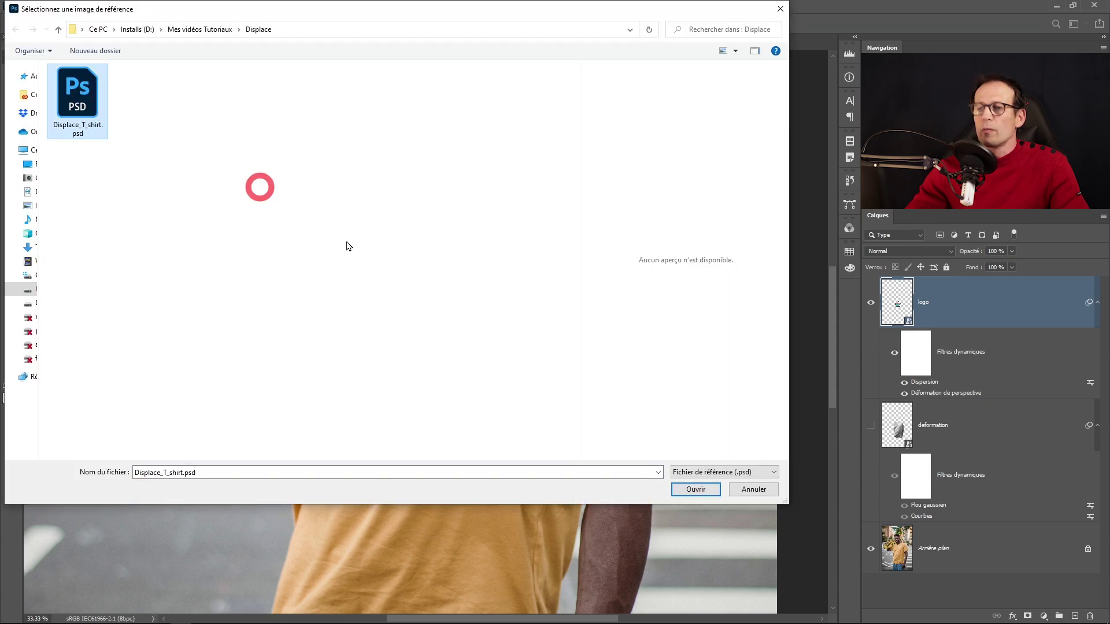
click(693, 492)
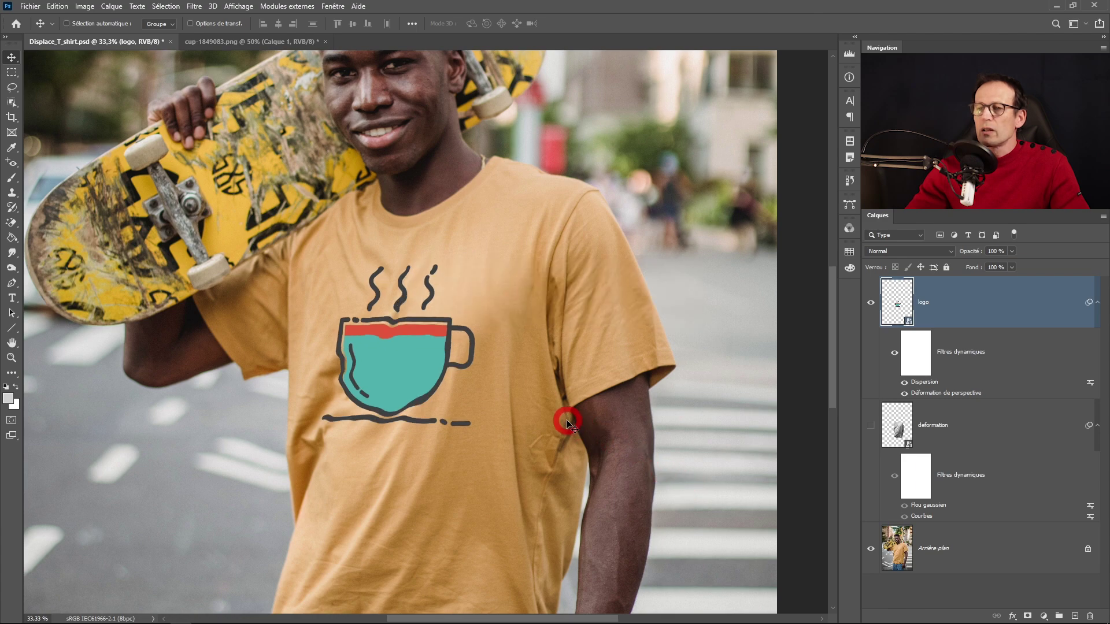
Open the logo layer's blending options beside the cup and lower the underlying layer's white limit to 193 in the Gray comparison.
ctrl+click(425, 390)
ctrl+click(420, 391)
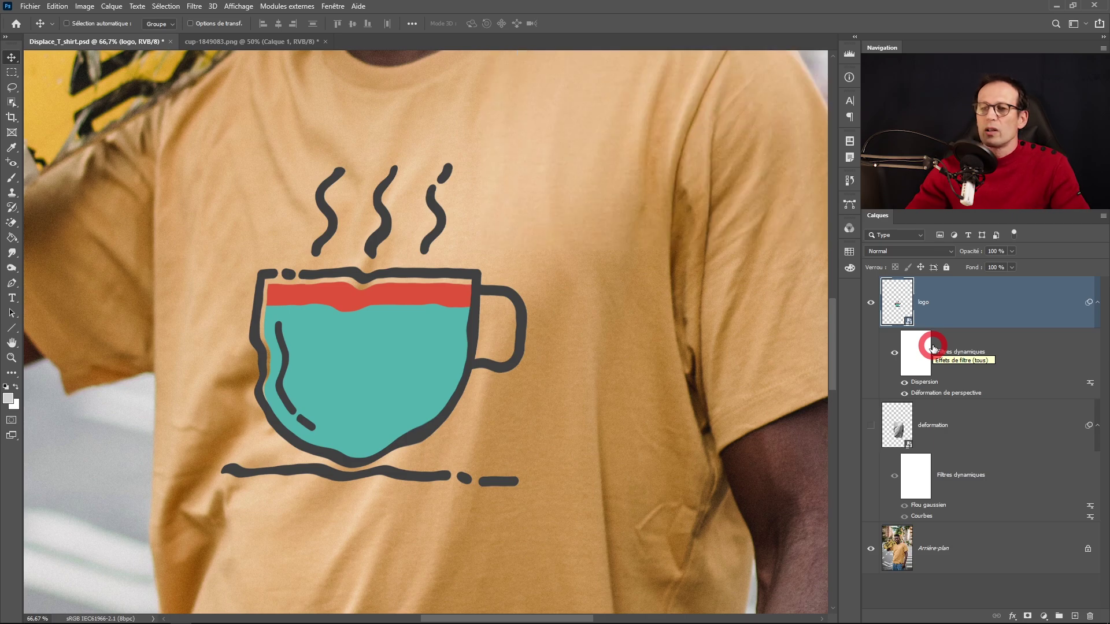
double_click(974, 307)
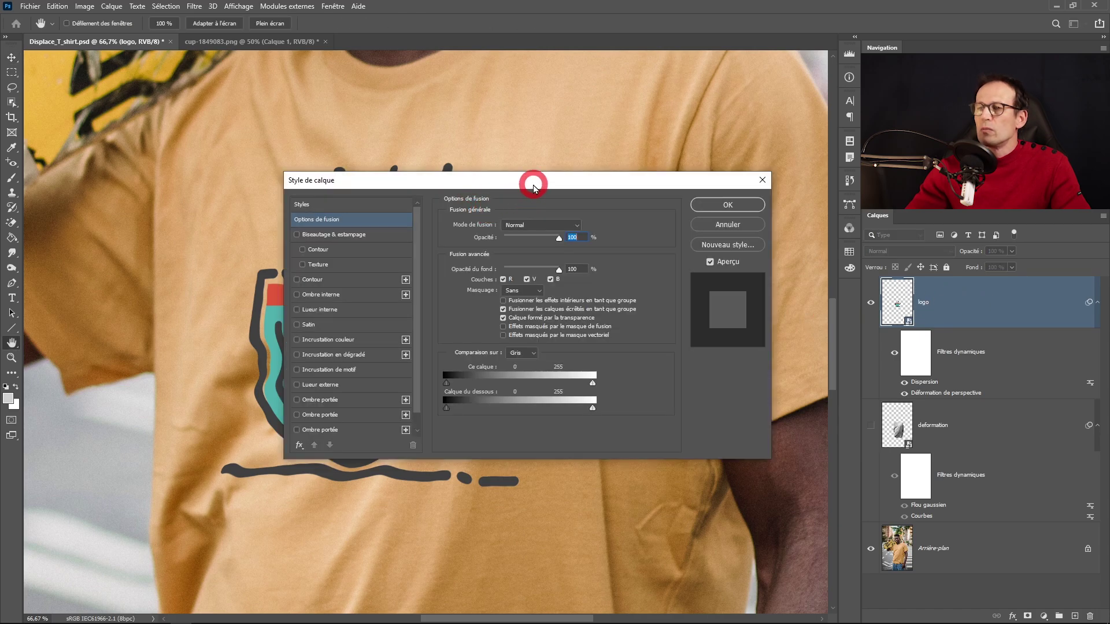
drag(533, 187, 847, 243)
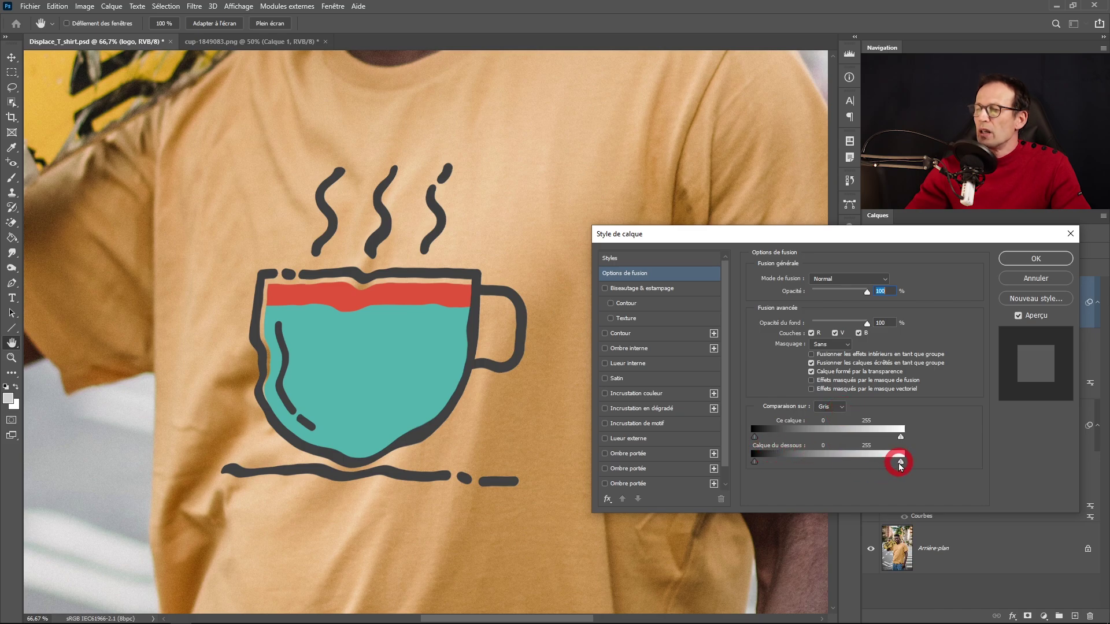
drag(898, 463, 865, 464)
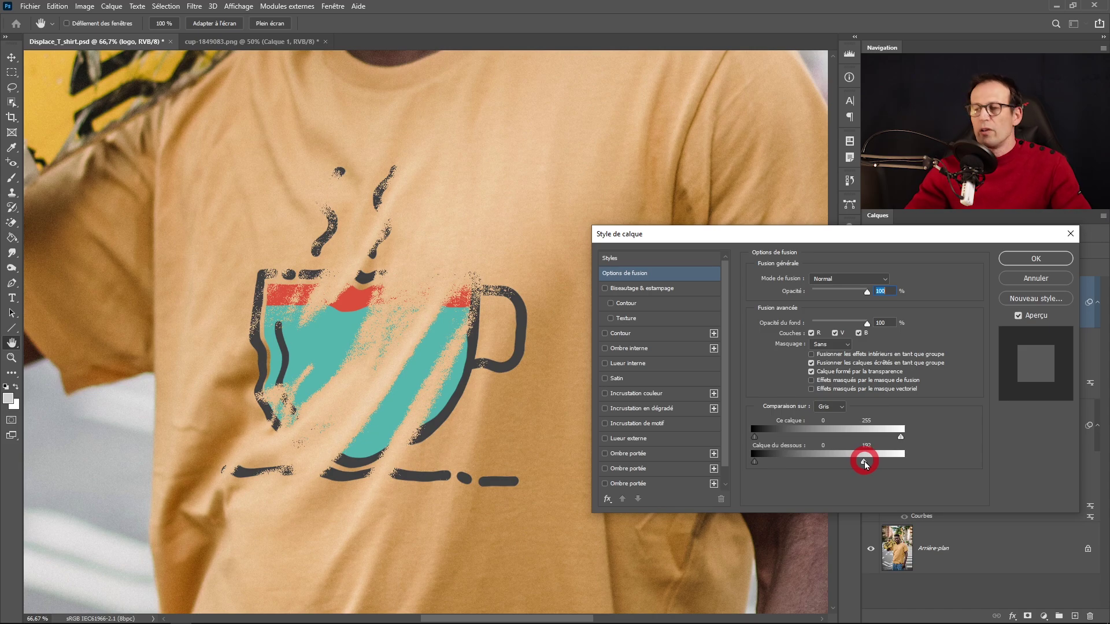
drag(865, 464, 866, 465)
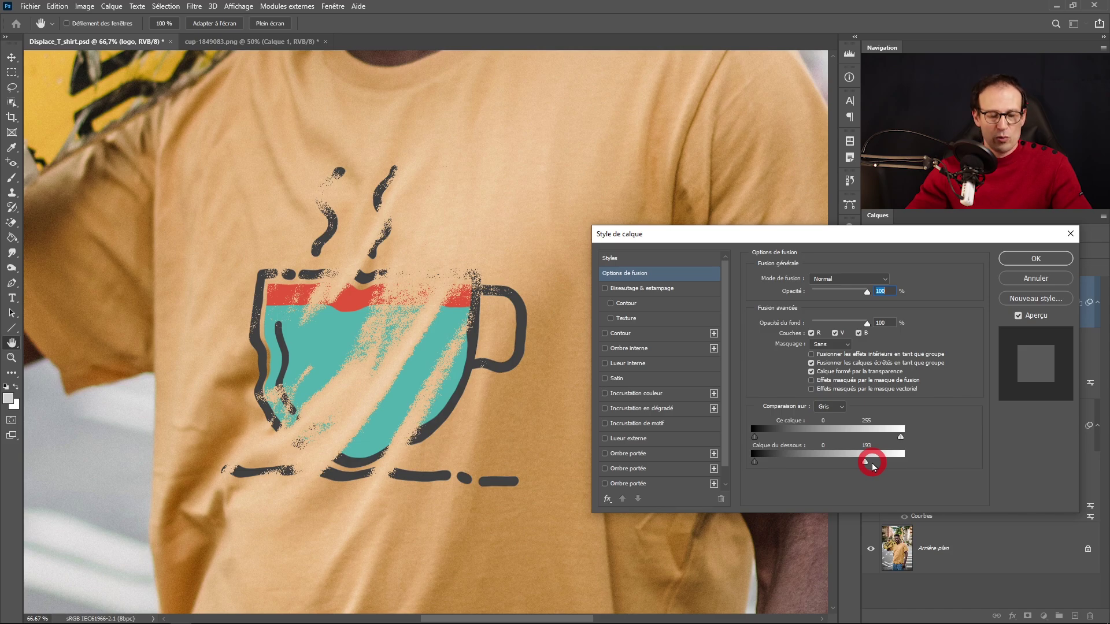
Split the underlying layer's white limit into a soft transition from 138 to 255.
key(alt)
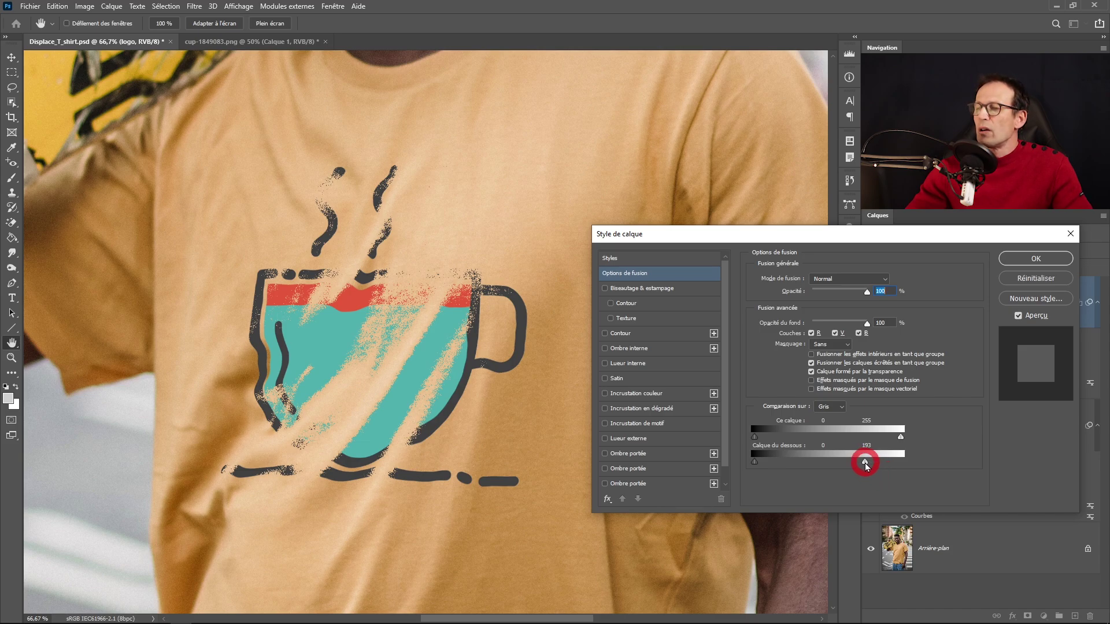
drag(867, 466, 916, 464)
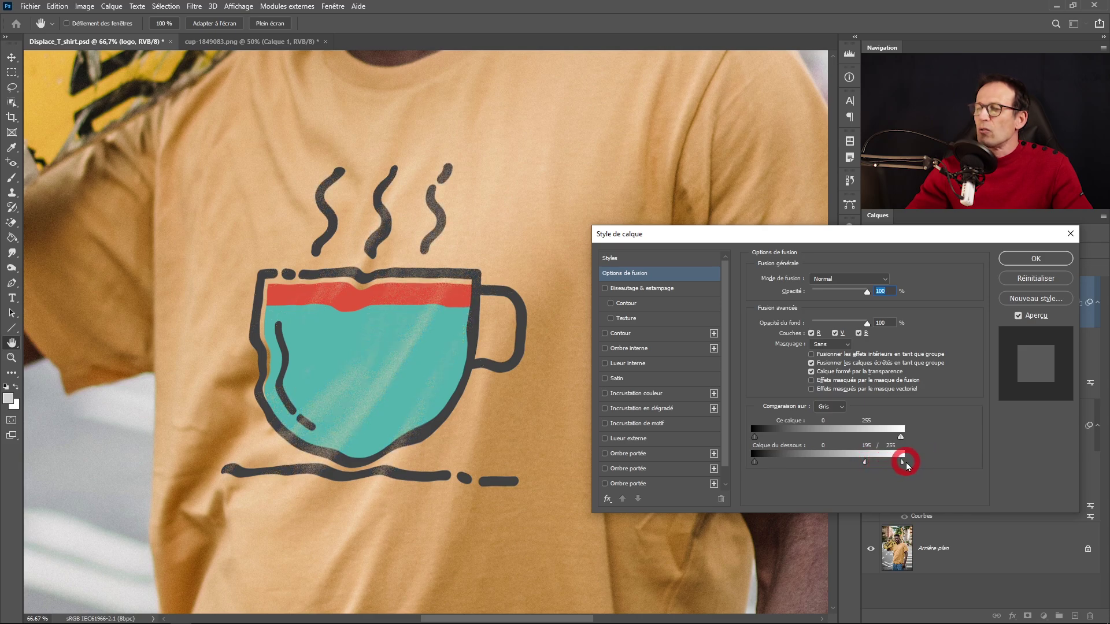
drag(865, 466, 827, 459)
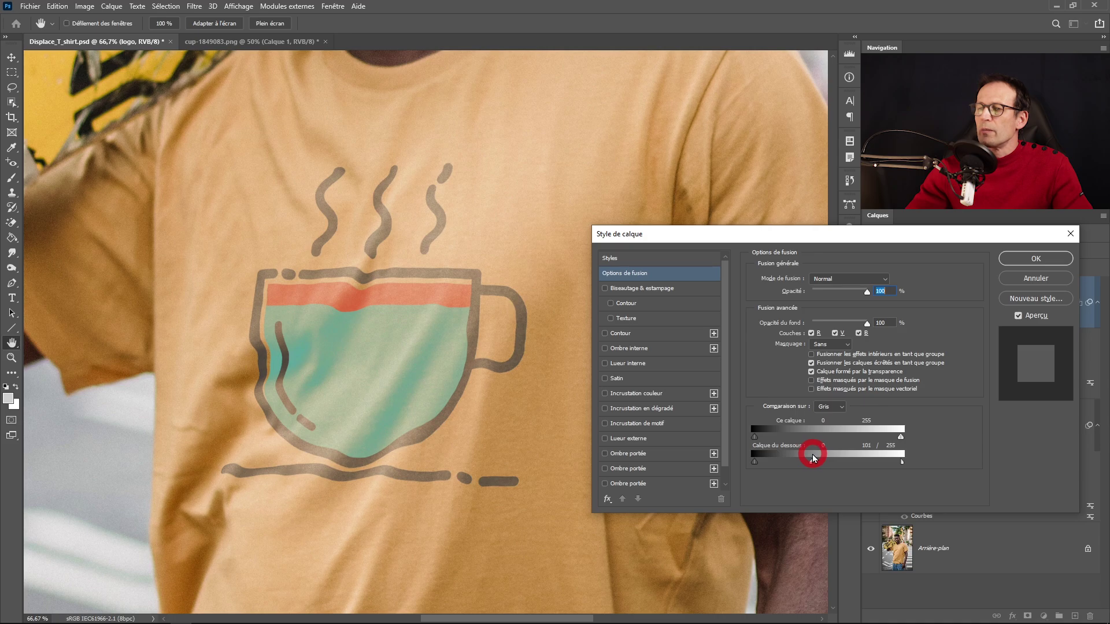
mouse_move(818, 457)
mouse_down()
mouse_move(827, 460)
mouse_move(791, 460)
mouse_move(832, 460)
mouse_up()
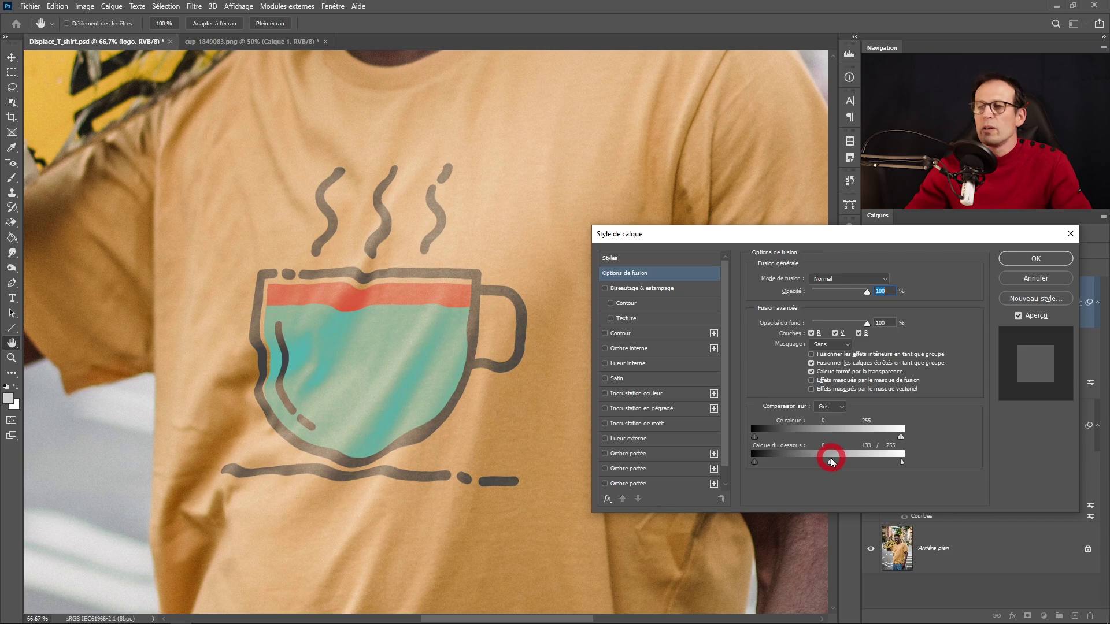
Split the underlying layer's black limit into a transition from 0 to 207 and apply the logo's blending options.
click(755, 462)
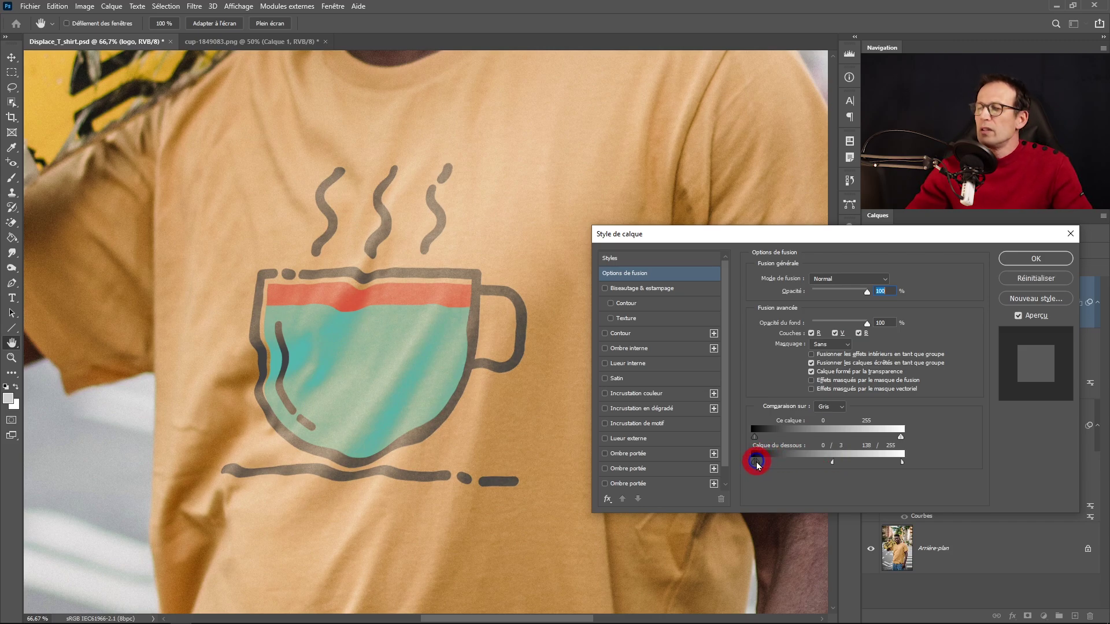
drag(757, 462, 874, 463)
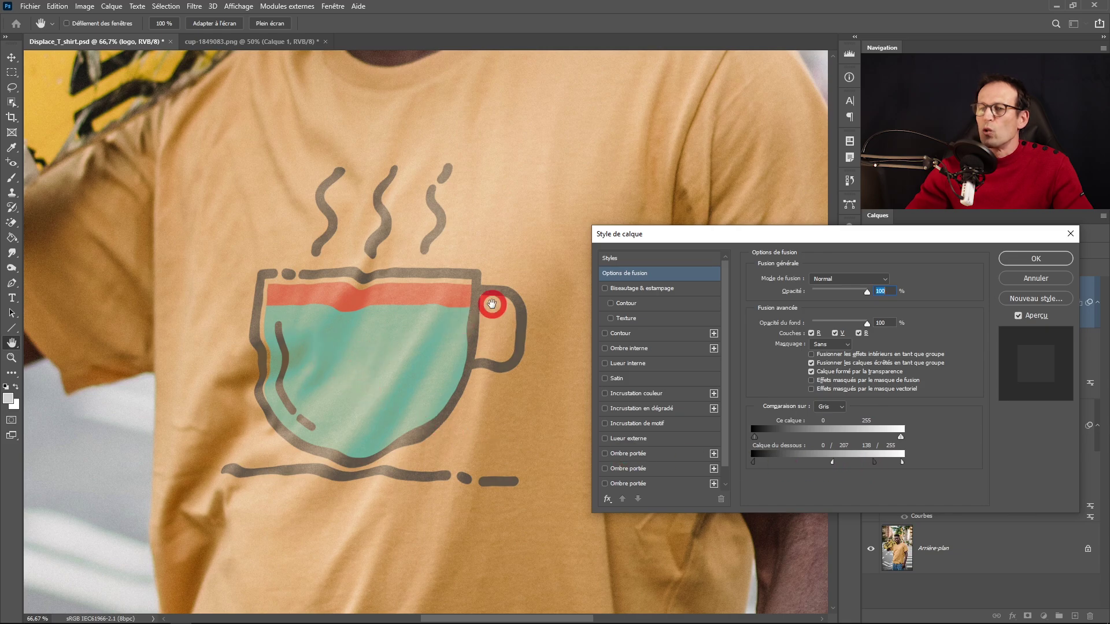
click(1021, 258)
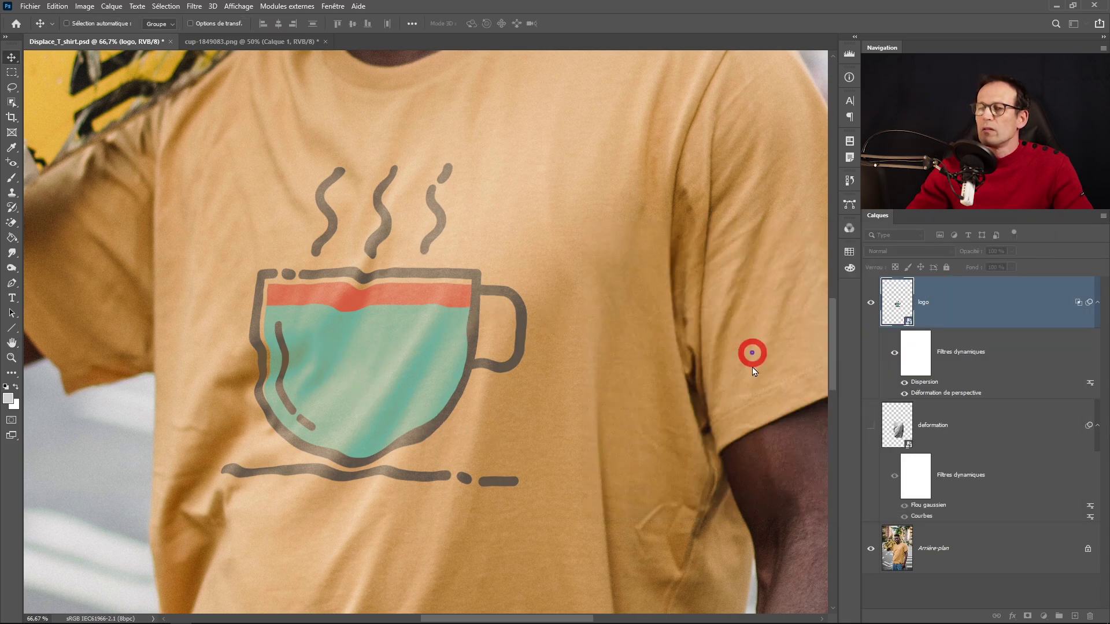
alt+click(511, 365)
alt+click(511, 366)
alt+click(512, 366)
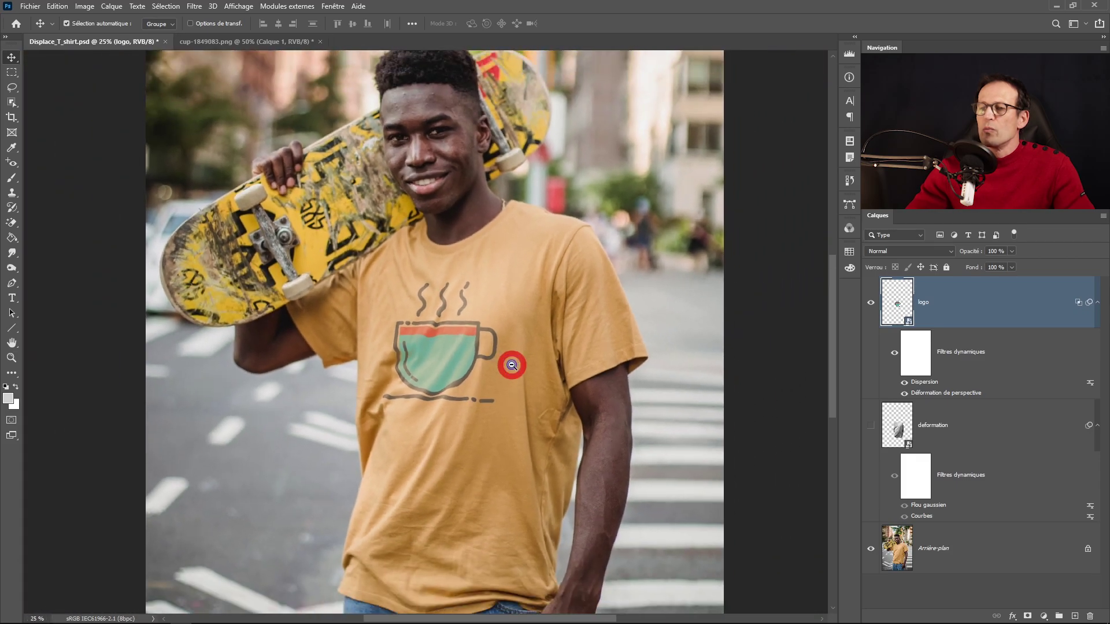
Duplicate the logo layer, hide the original and rename the copy as logo épais.
ctrl+click(512, 365)
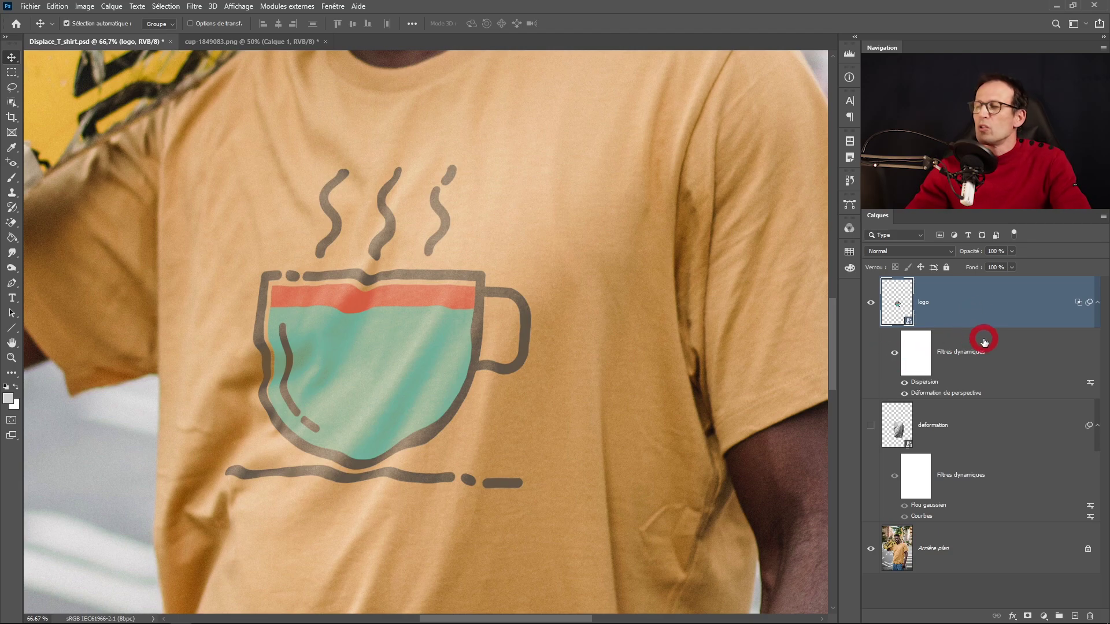
key(ctrl+j)
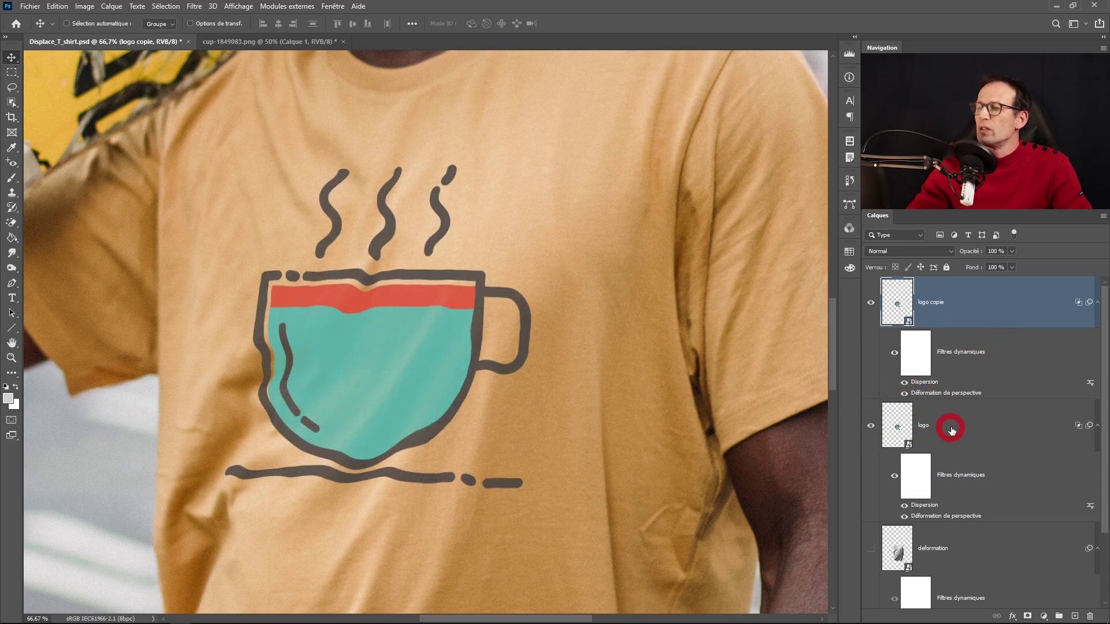
click(871, 428)
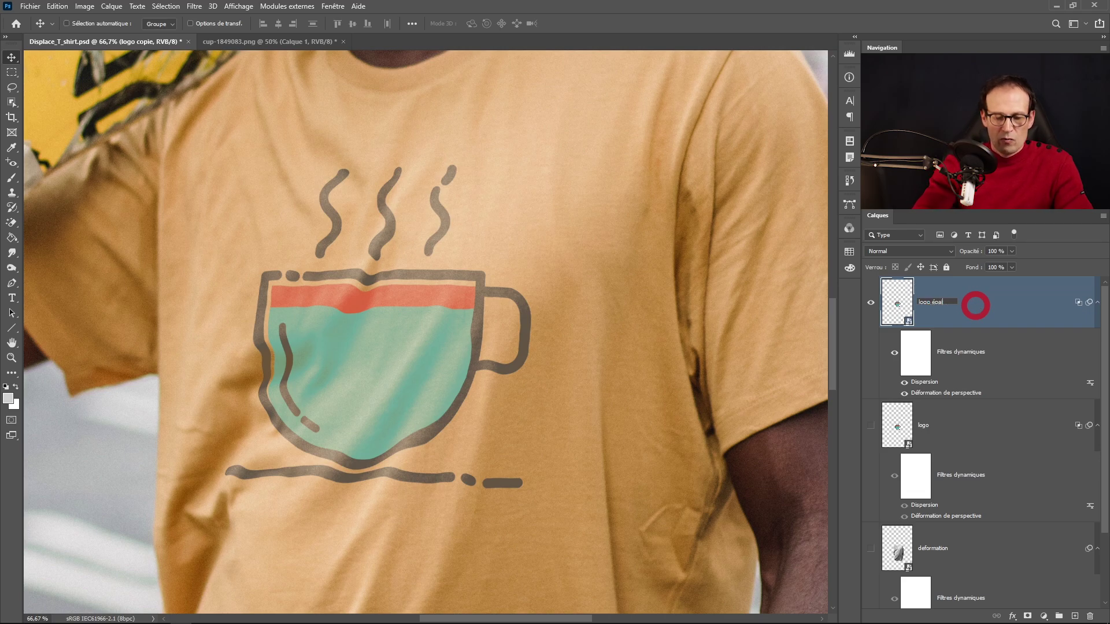
click(976, 308)
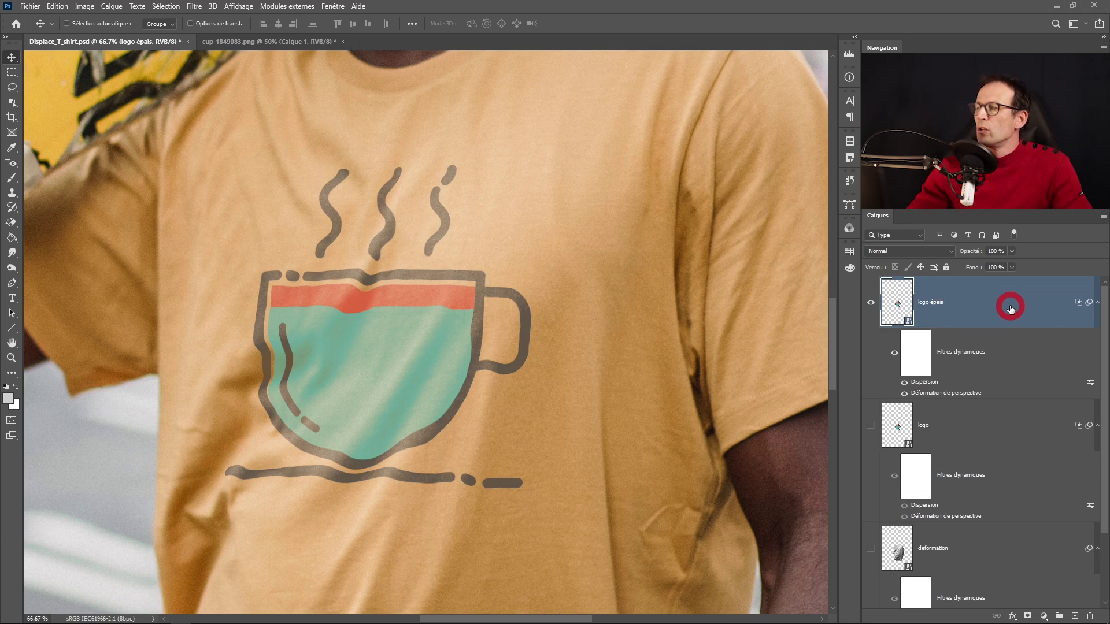
Reset the logo épais layer's underlying-layer blending limits to 0 and 255 and apply the blending options.
double_click(976, 306)
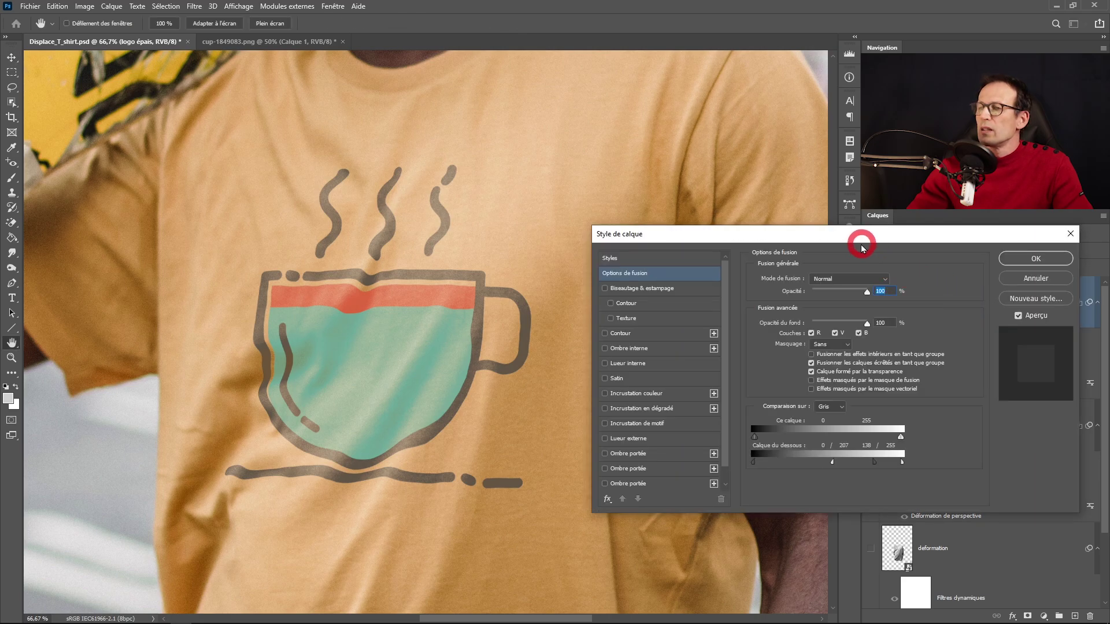
drag(859, 239, 811, 227)
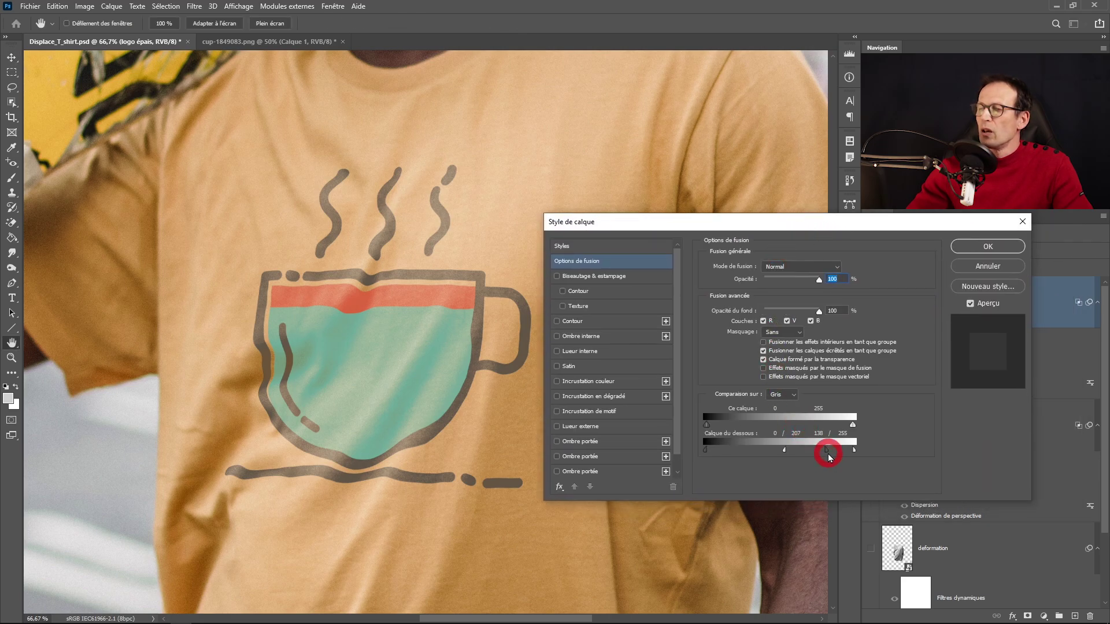
drag(825, 453, 918, 453)
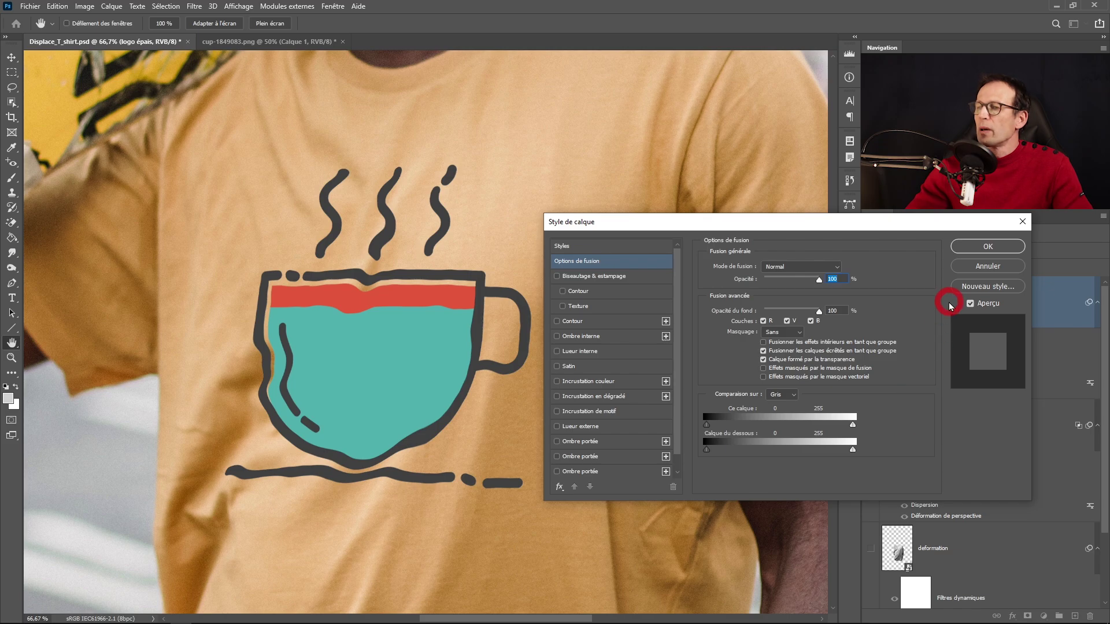
click(977, 249)
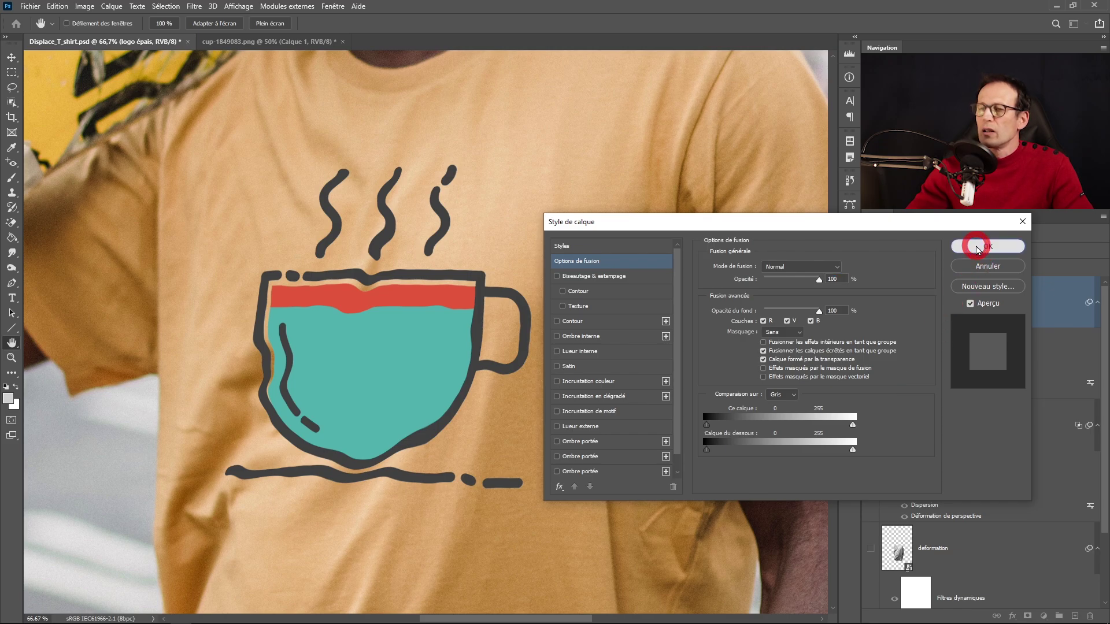
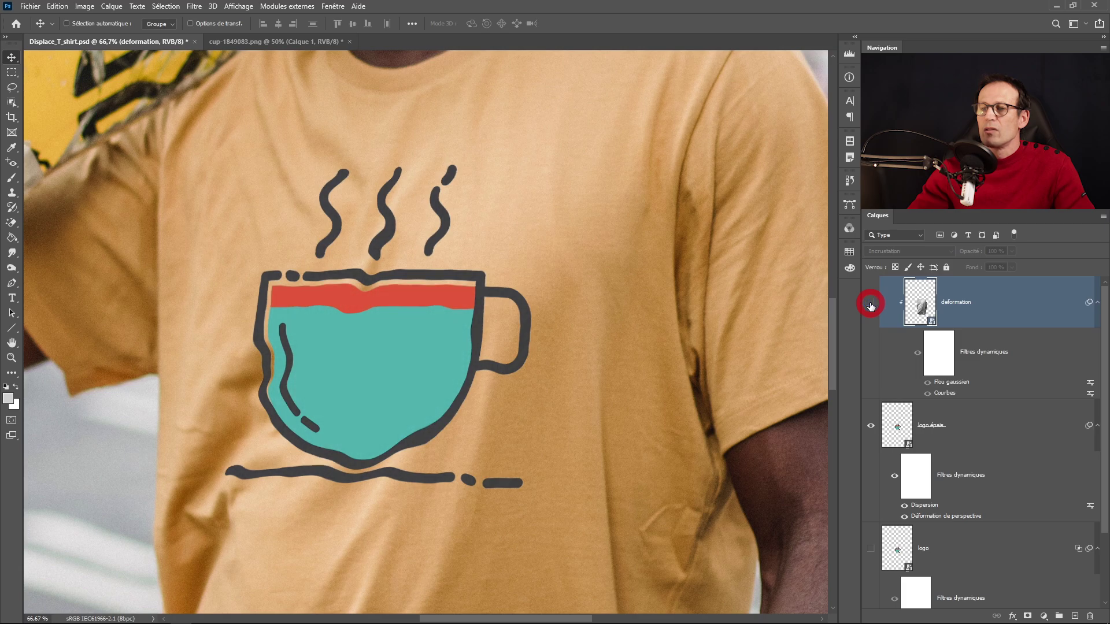
Show the deformation layer clipped in Overlay mode above logo épais and check its shading on the cup across the whole photo.
click(871, 303)
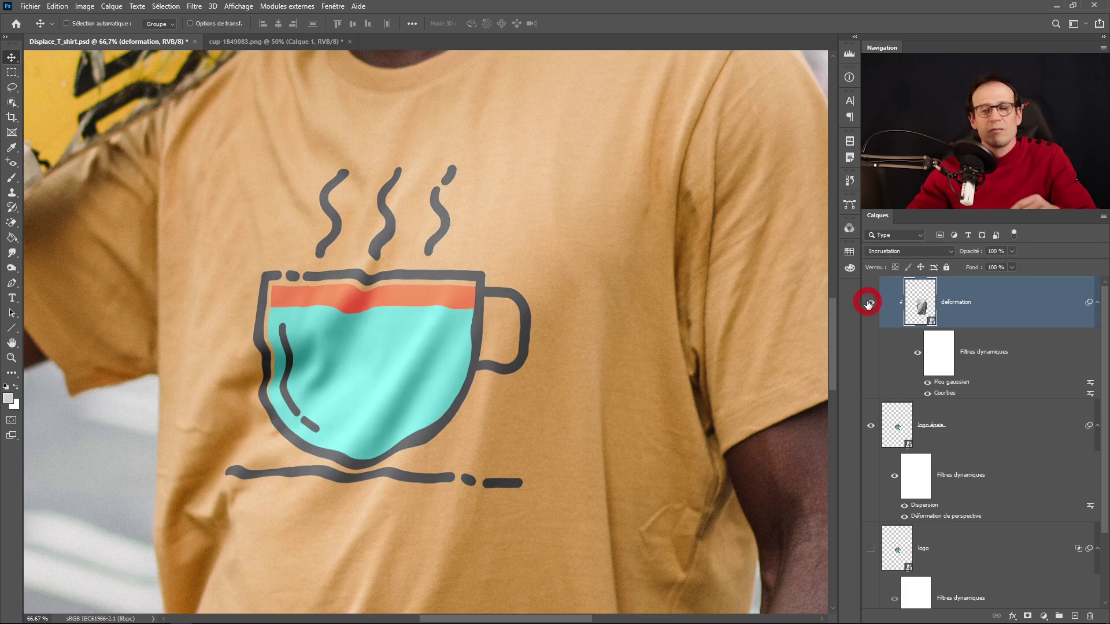
ctrl+alt+click(516, 399)
ctrl+alt+click(516, 399)
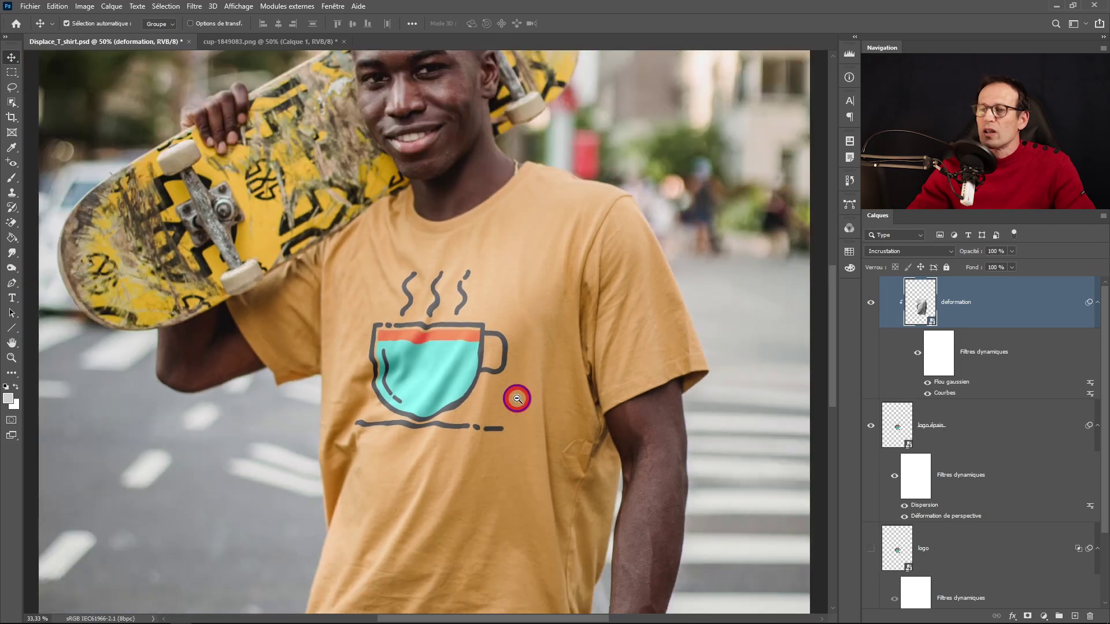
ctrl+alt+click(518, 399)
ctrl+alt+click(518, 398)
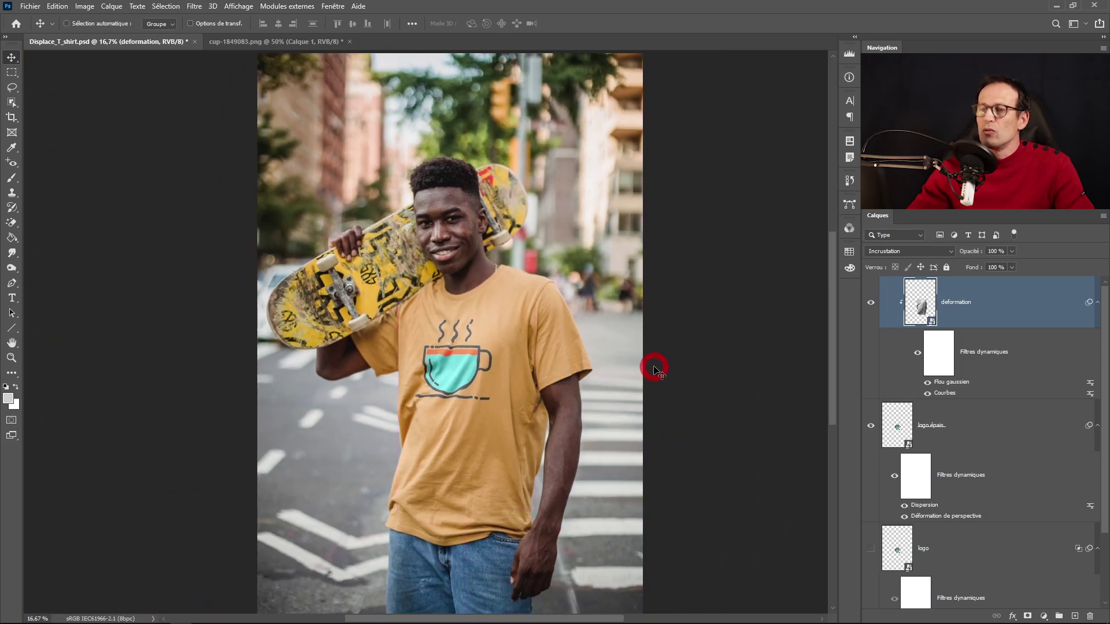
ctrl+click(527, 370)
ctrl+click(533, 373)
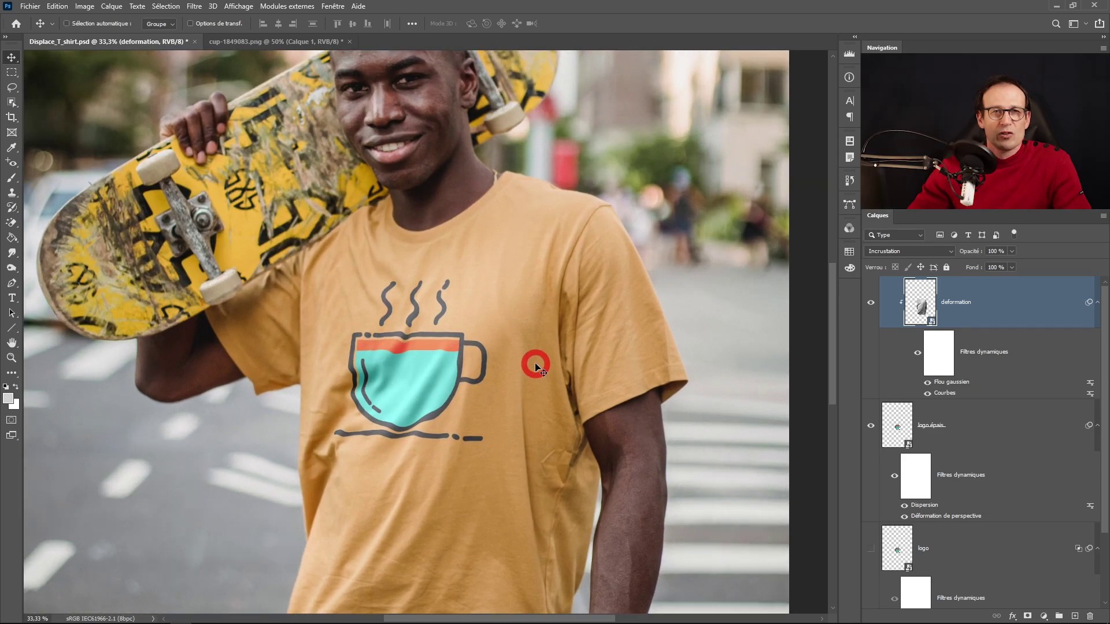
Save the document under the new name Logo_T_shirt.psd in the Displace folder as a layered Photoshop file.
click(30, 6)
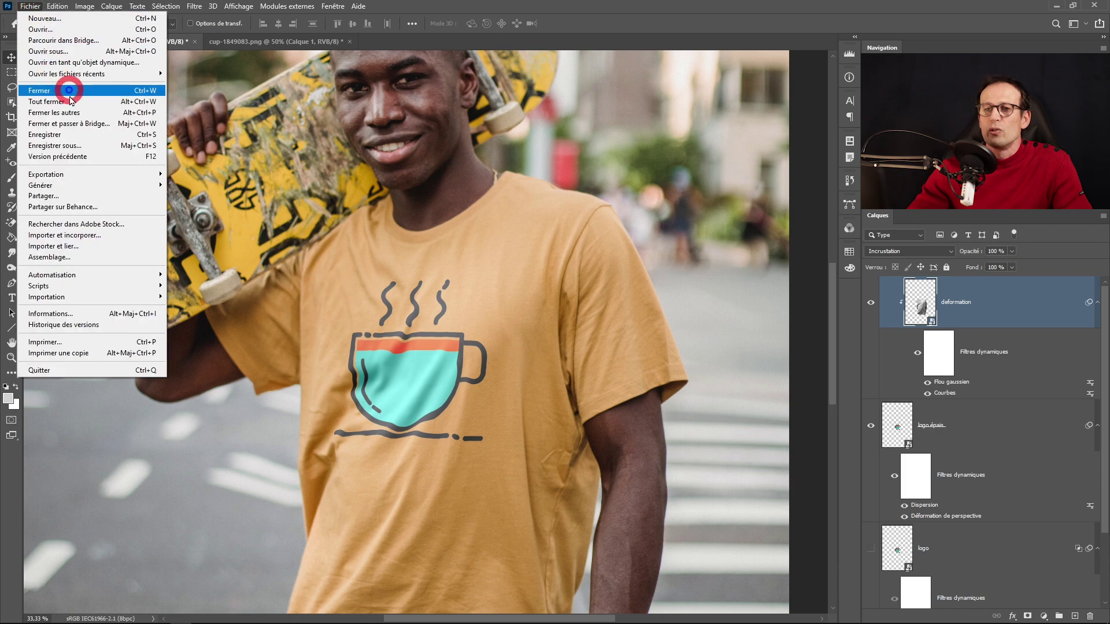
click(72, 151)
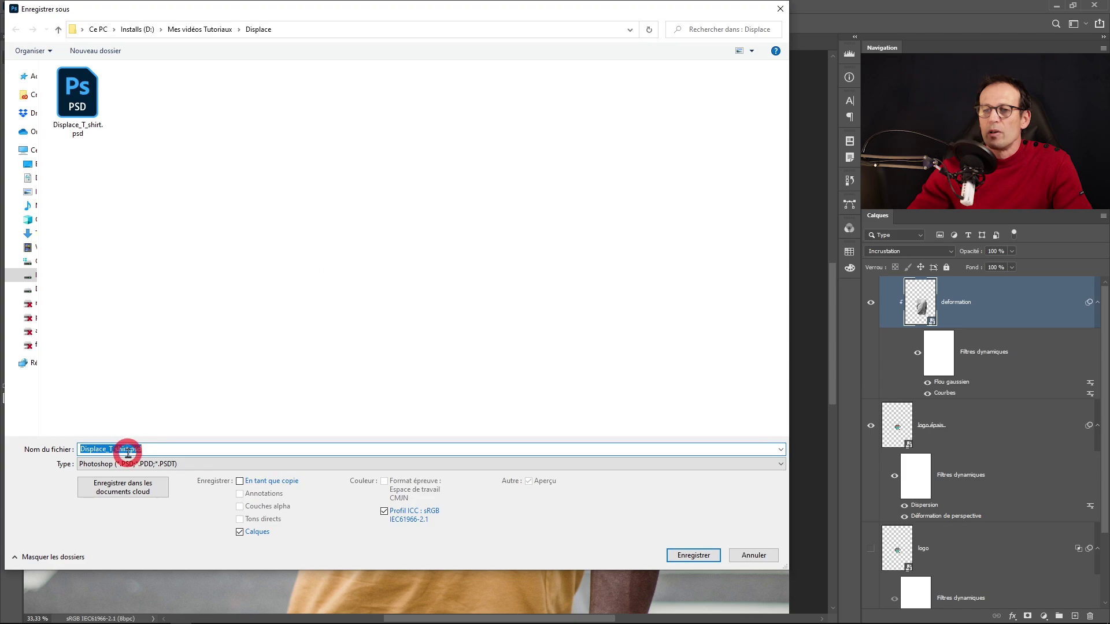
drag(107, 450, 30, 428)
key(Return)
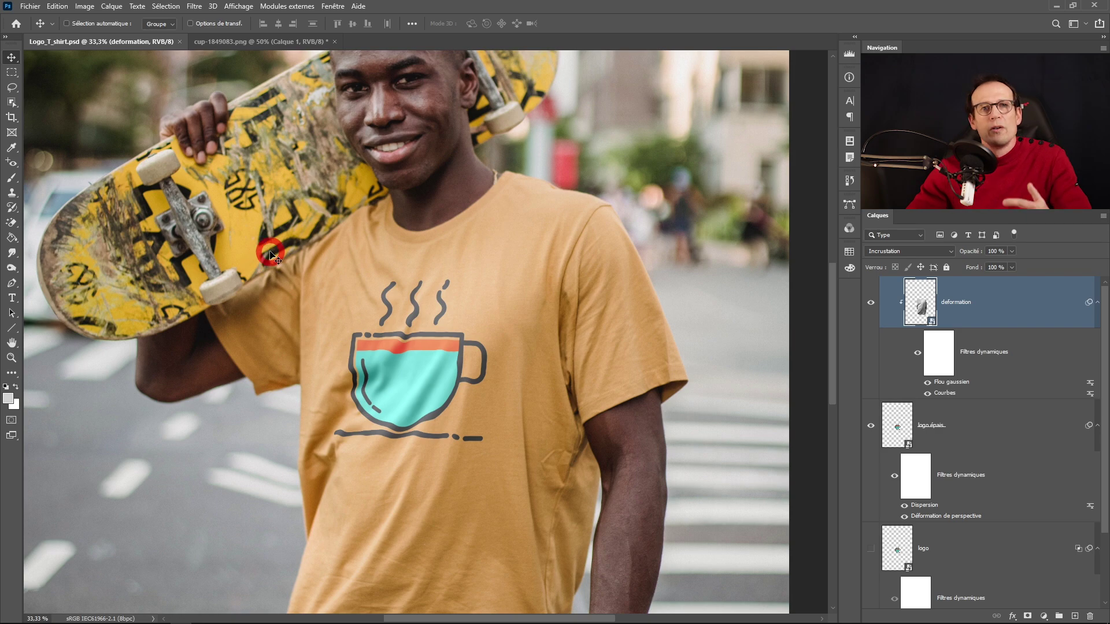
Create a layer composition named Logo épais from the current layer state.
click(332, 6)
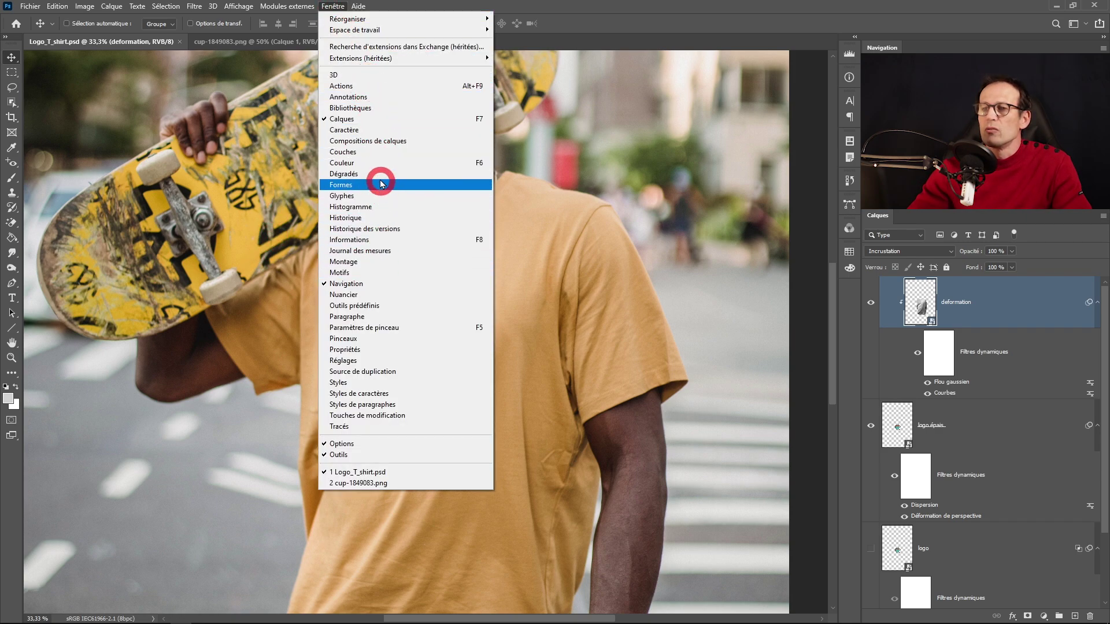
click(372, 141)
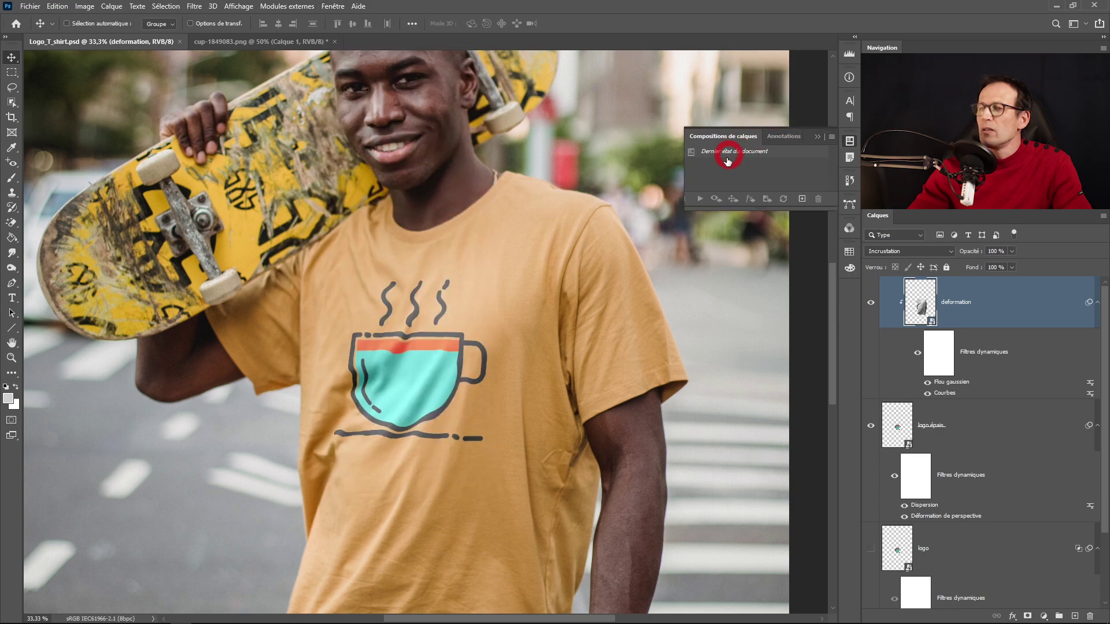
click(803, 200)
text(L)
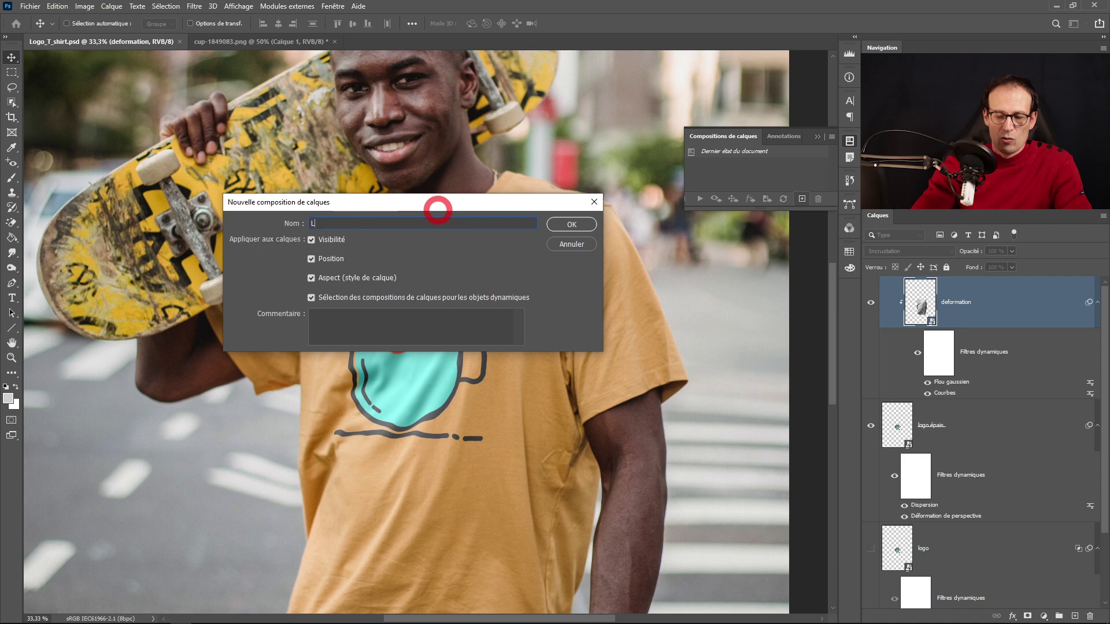
text(ogo épais)
key(Return)
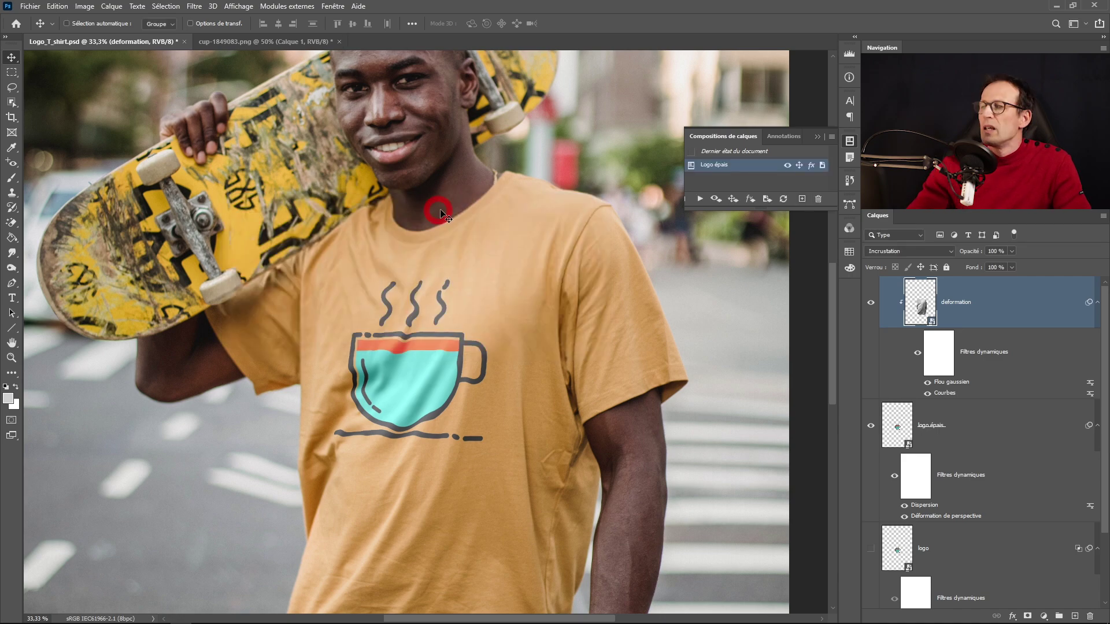
Hide the deformation and logo épais layers and show the original logo layer.
click(871, 303)
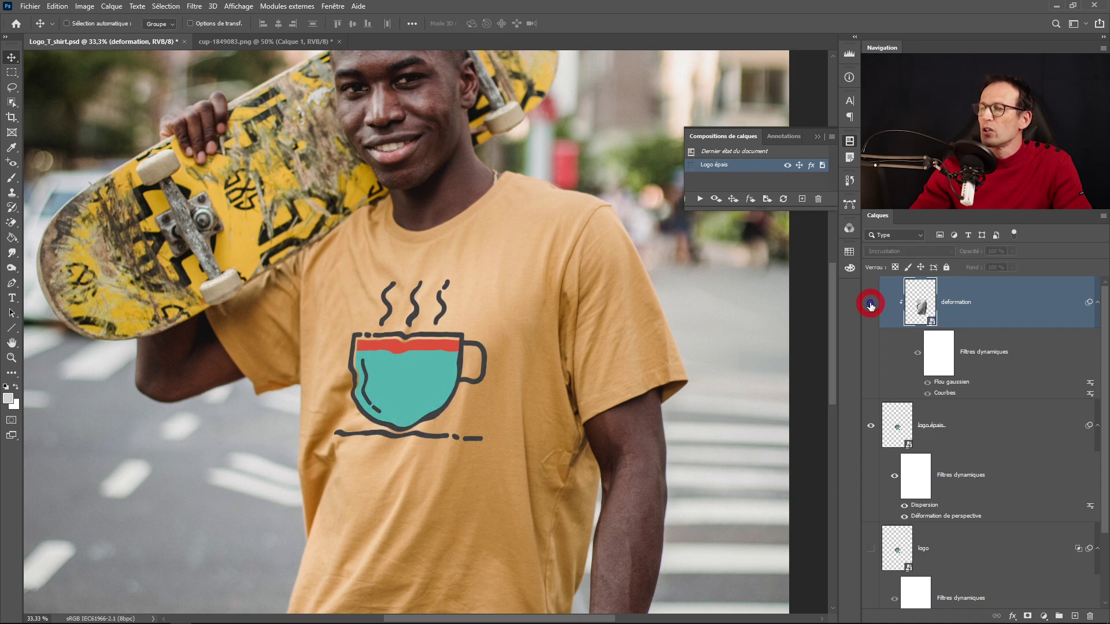
click(871, 428)
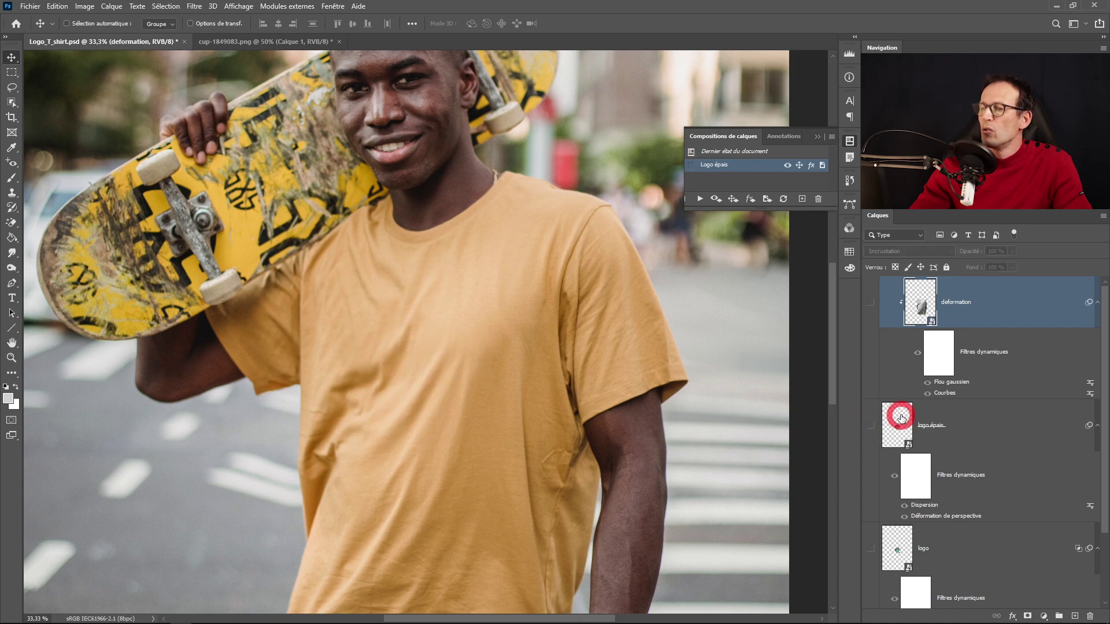
scroll(894, 425, down, 2)
click(870, 460)
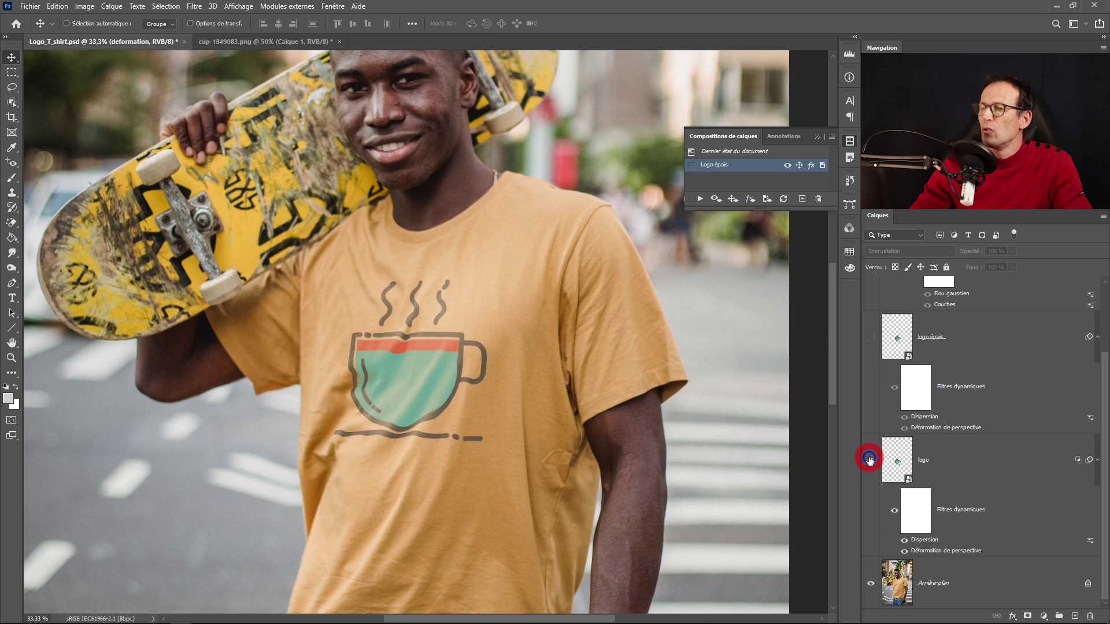
Save the current layer visibility as a second layer composition named Logo usé.
click(801, 199)
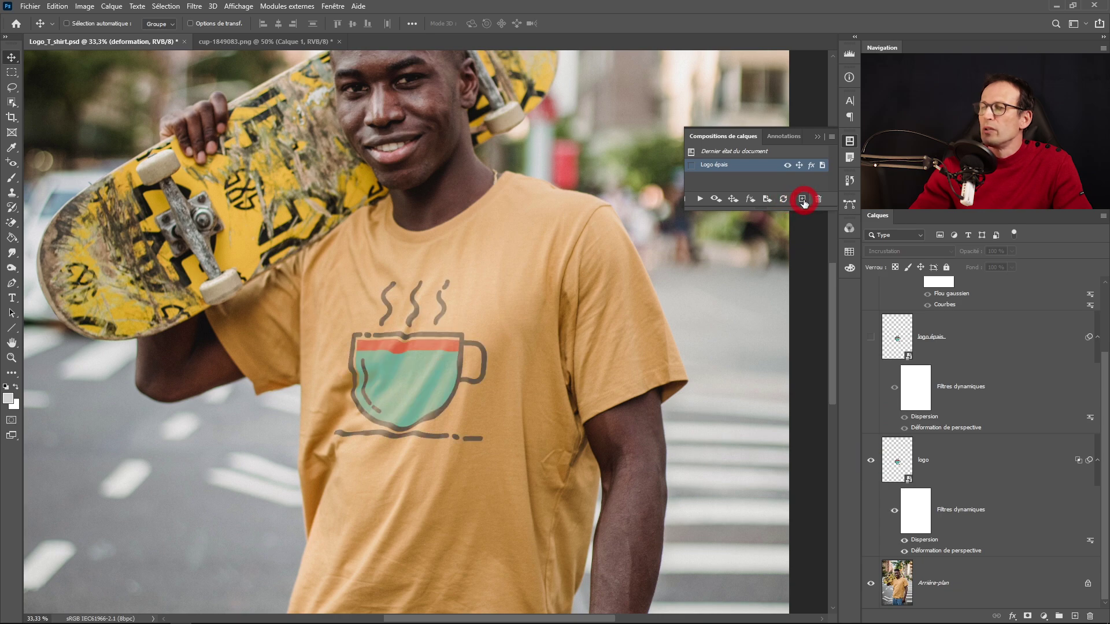
click(802, 200)
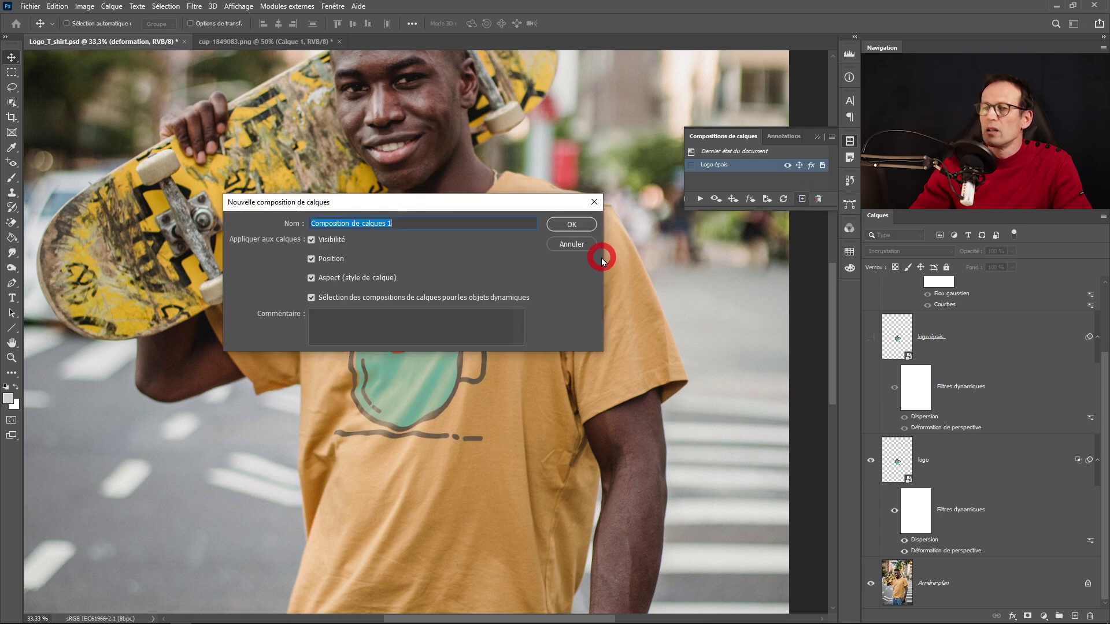
text(Logo )
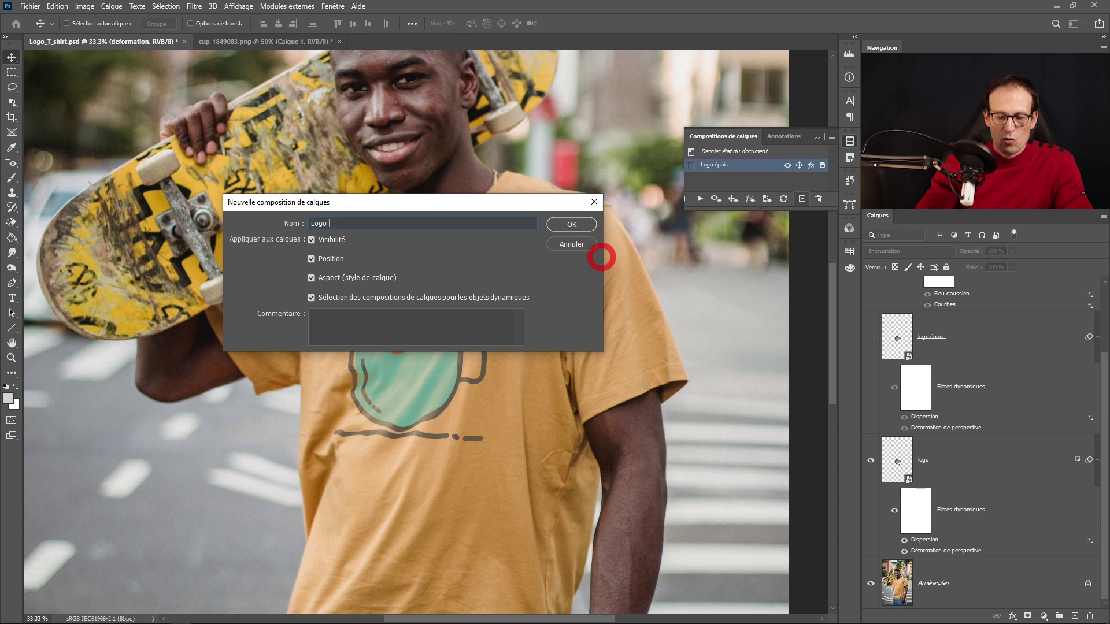
text(usé)
key(Return)
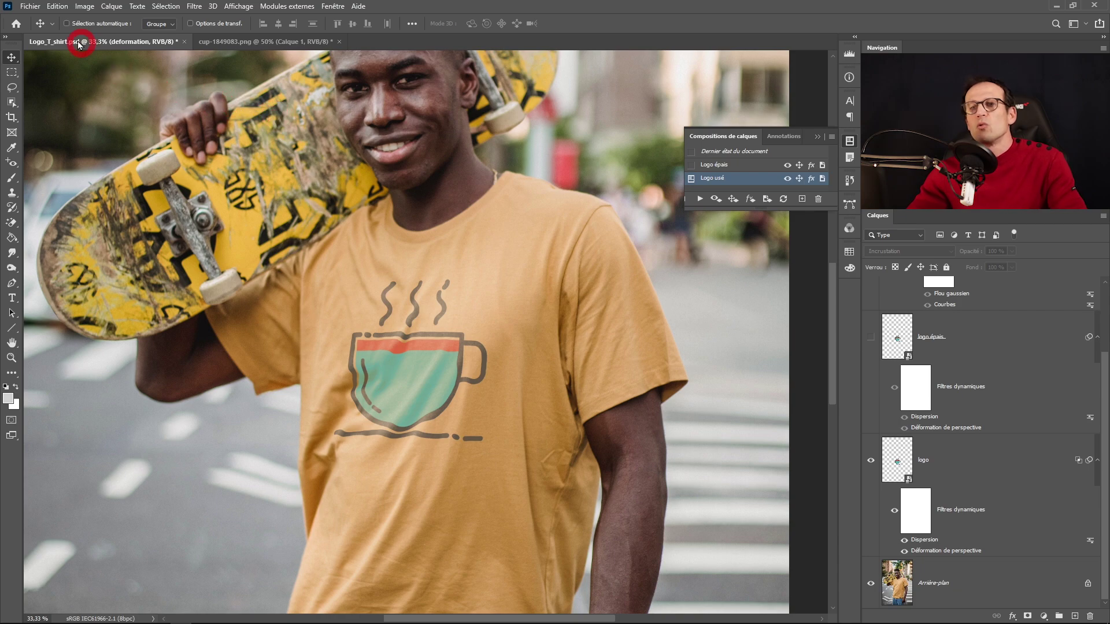
Open the pirate flag image flag-34884.png from the Displace folder and collapse the layer compositions view.
click(30, 6)
click(40, 31)
click(276, 98)
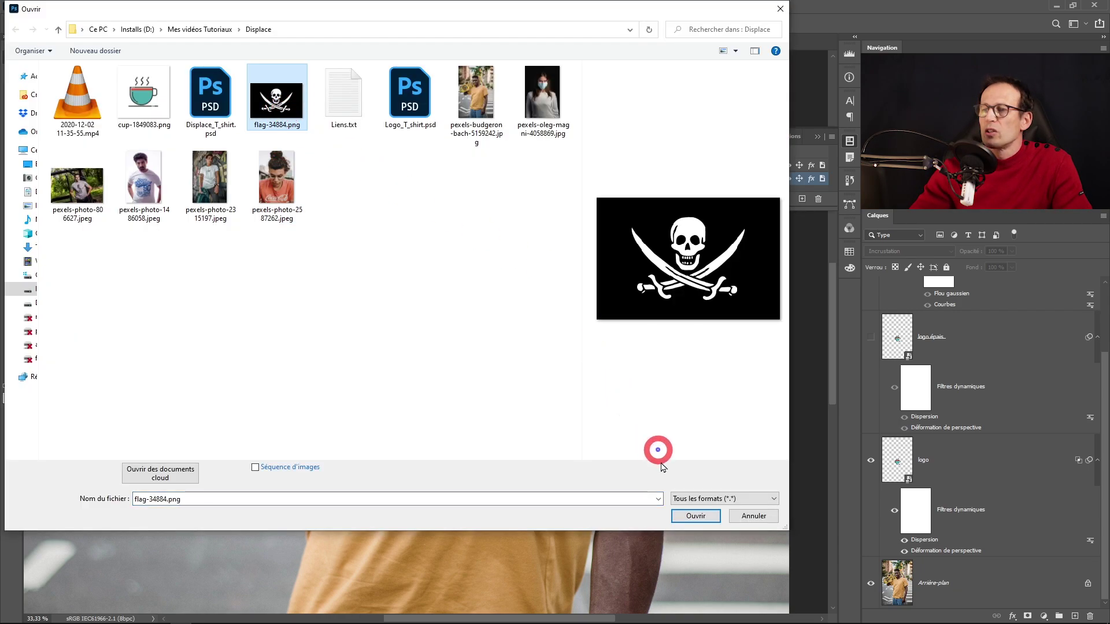
click(700, 515)
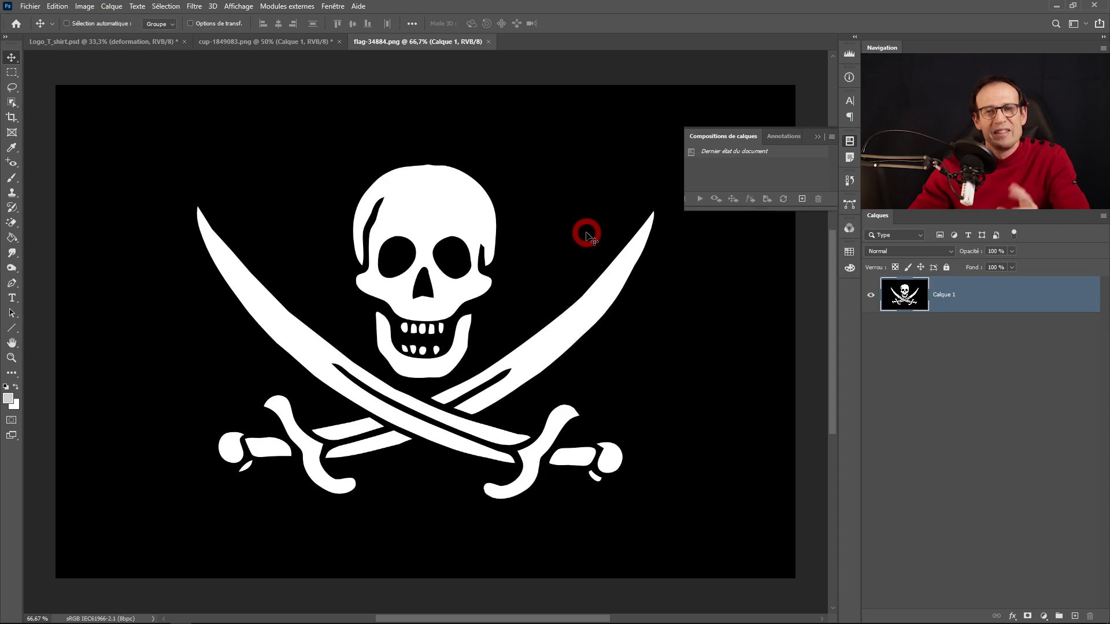
click(817, 136)
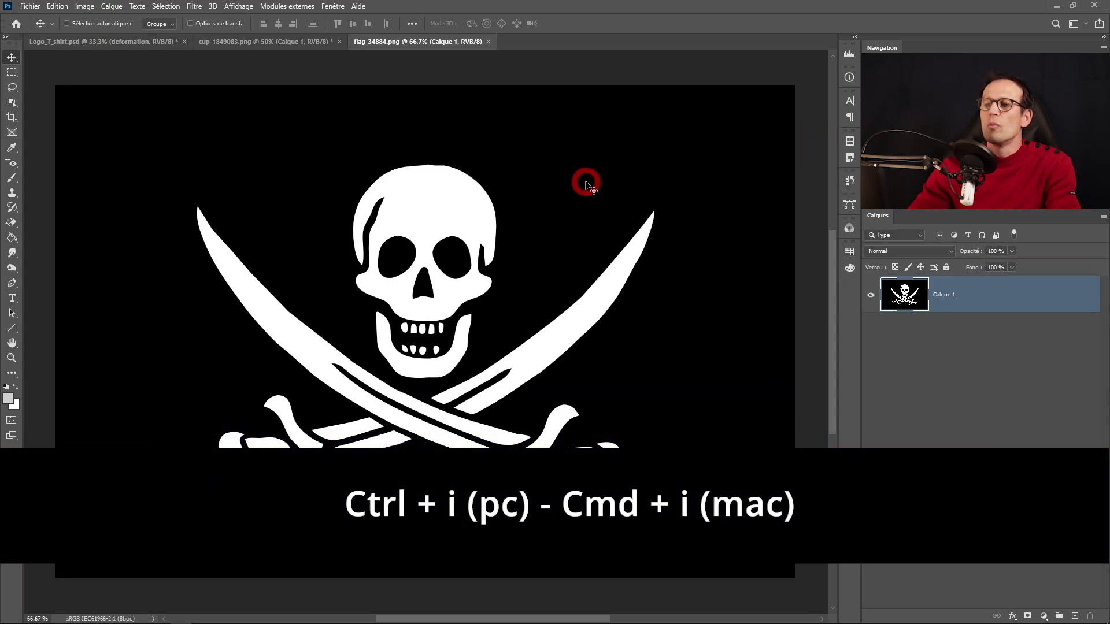
Invert the flag's colours and remove the white background around the skull with the Magic Eraser.
key(ctrl)
key(ctrl+i)
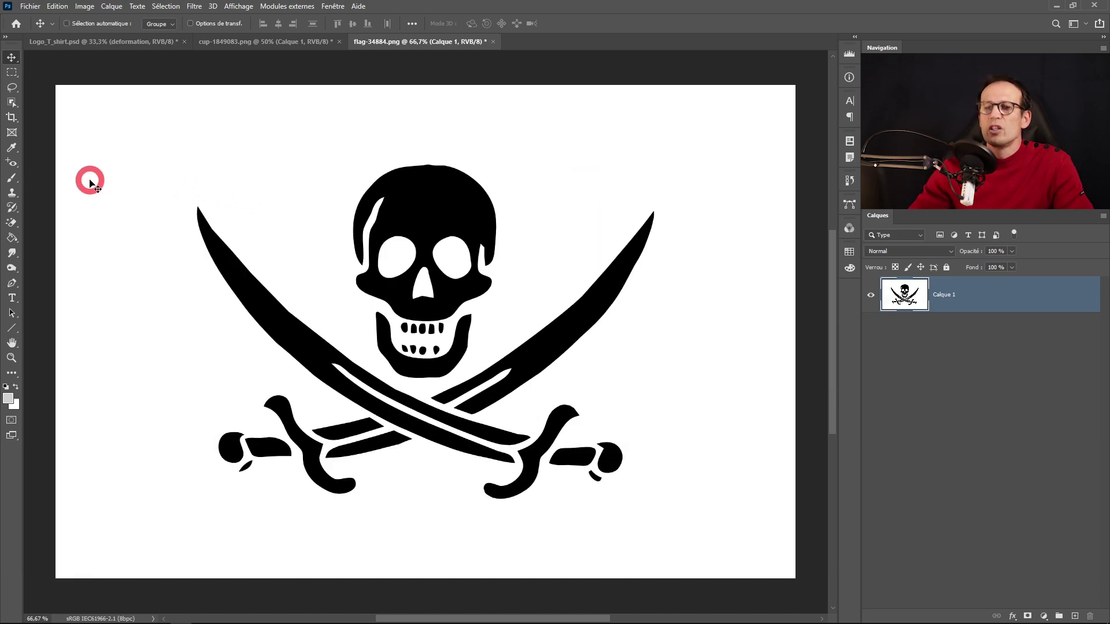
click(12, 222)
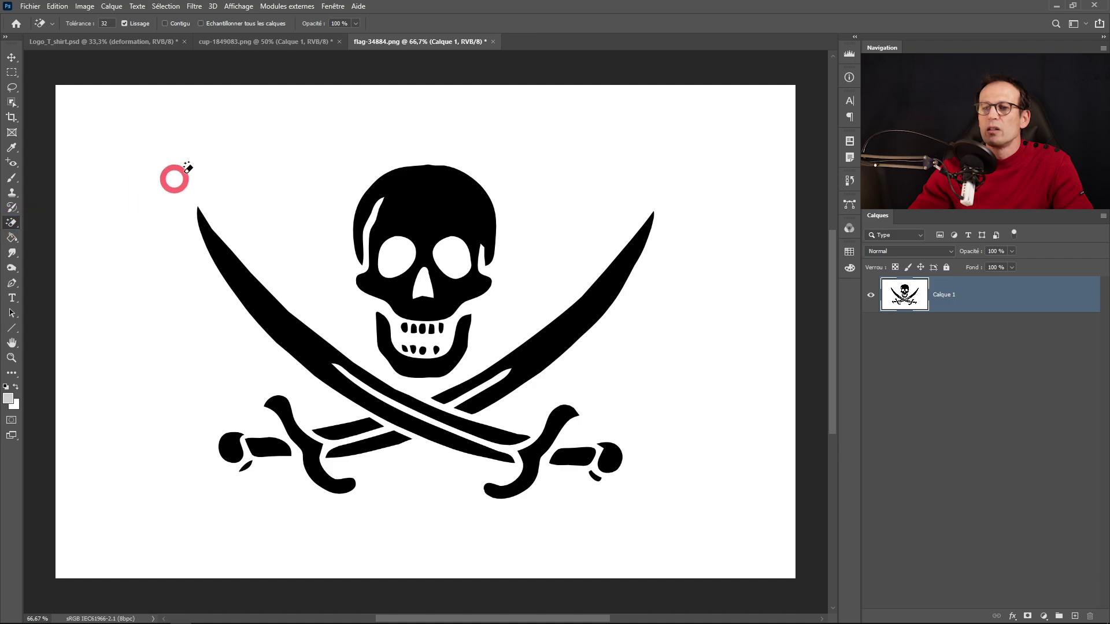
click(218, 141)
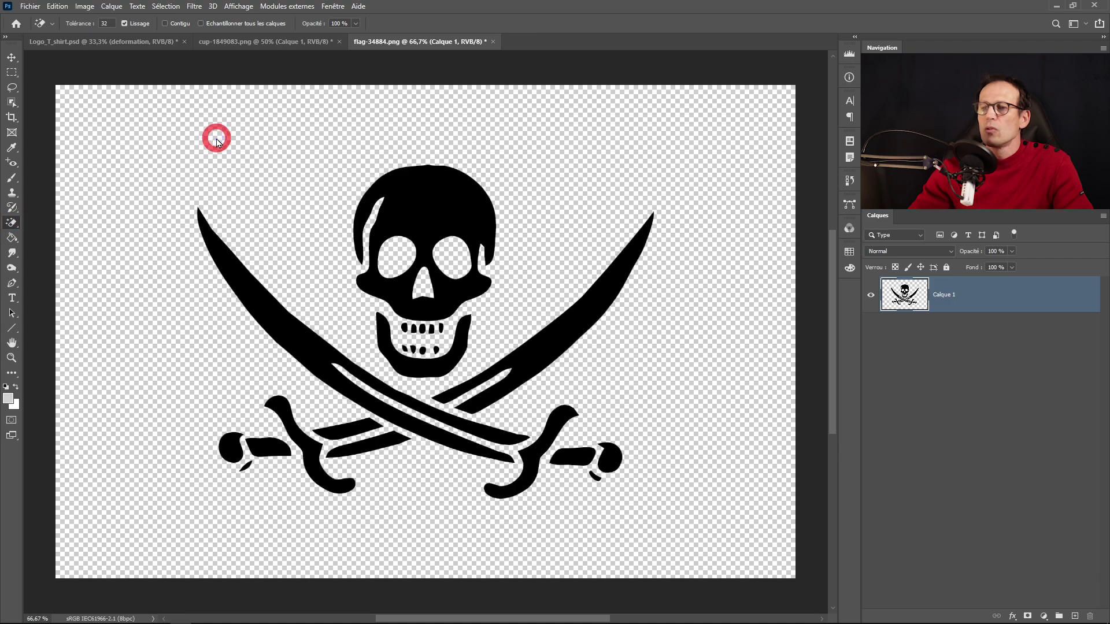
Close the cup-1849083.png document without saving its changes.
click(229, 46)
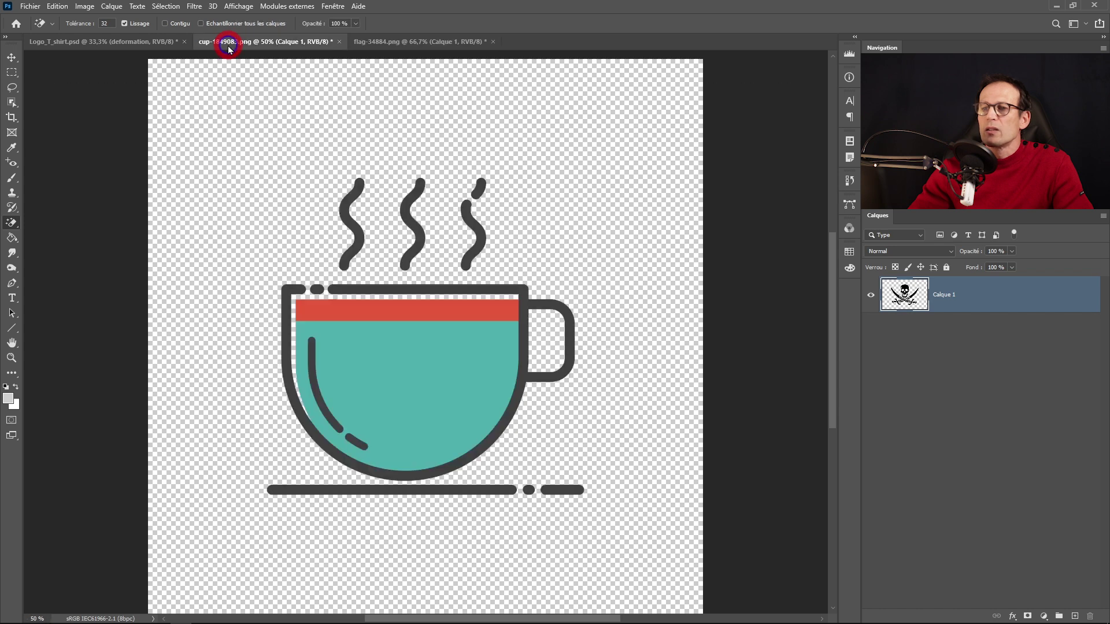
click(340, 41)
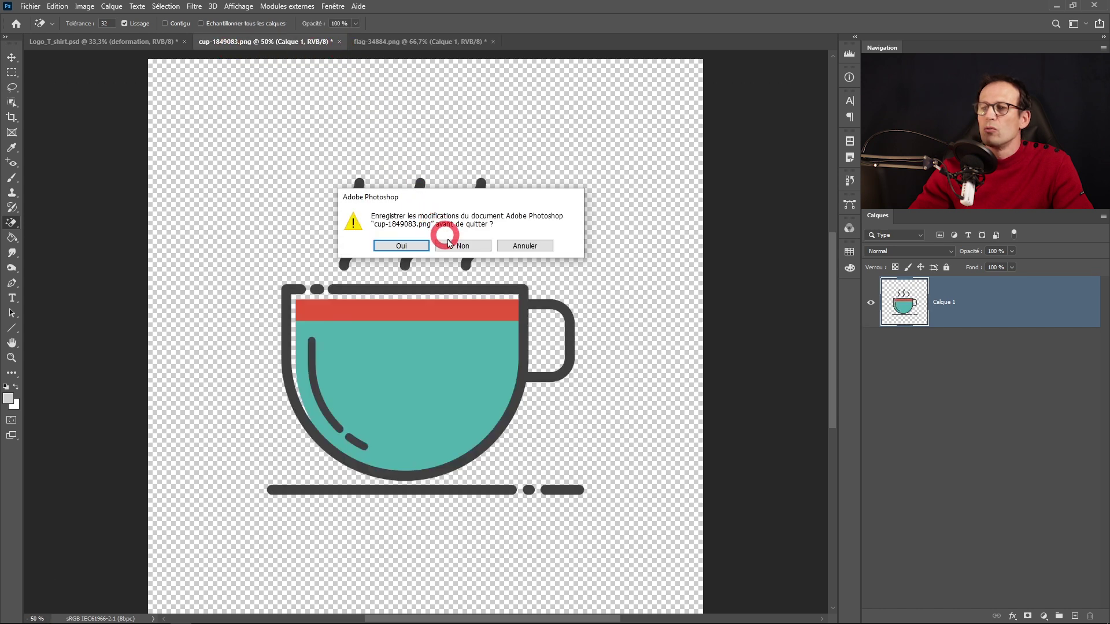
click(464, 246)
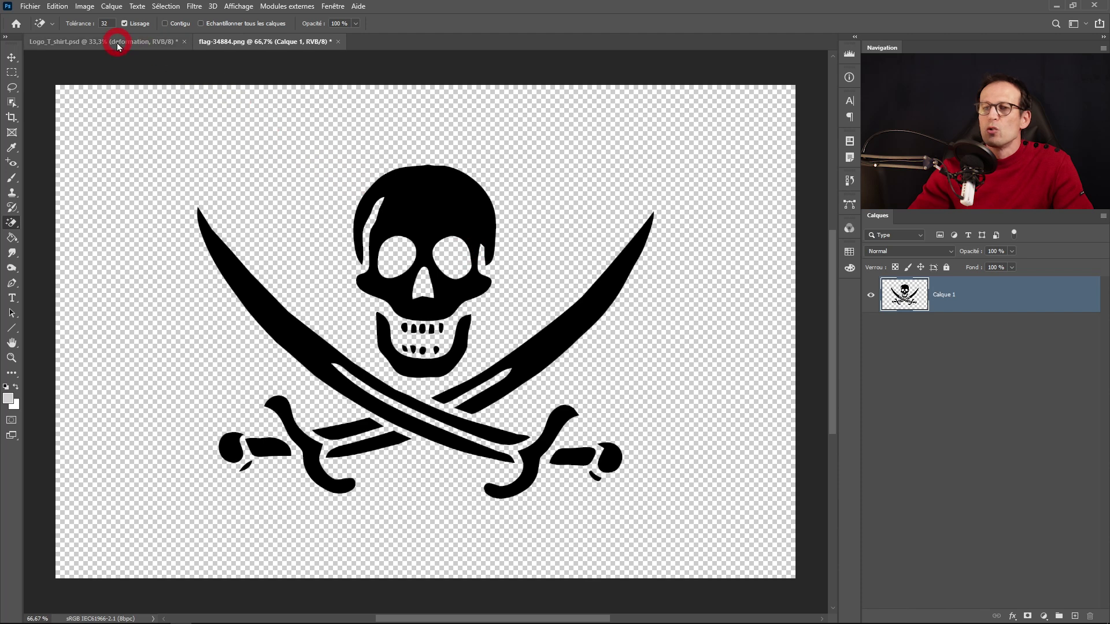
Open the contents of the logo layer's smart object in Logo_T_shirt.psd for editing.
click(117, 45)
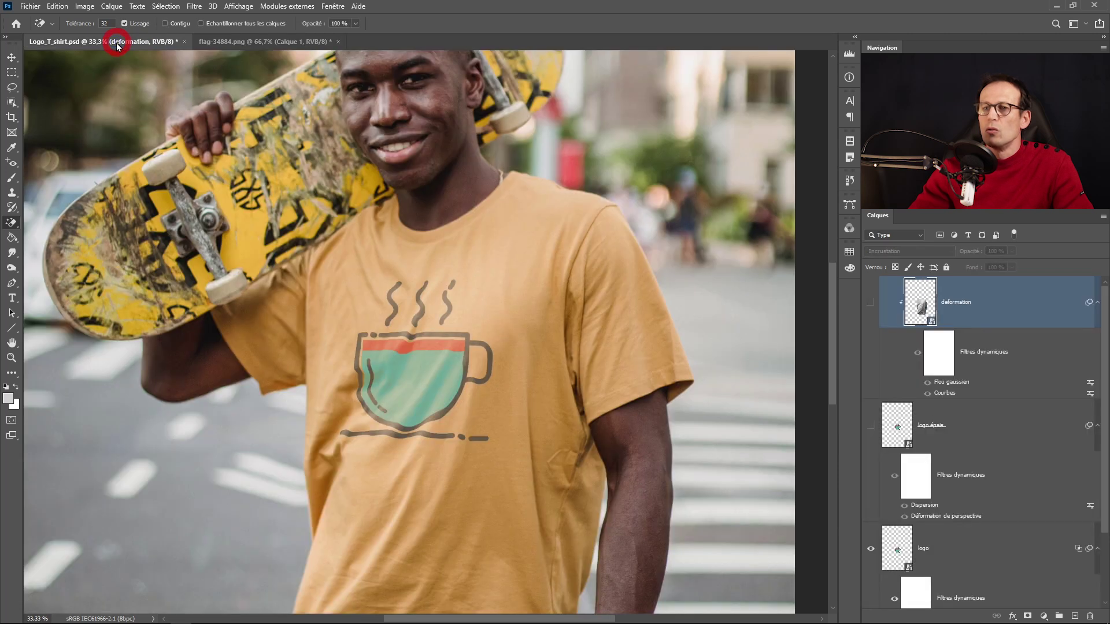
click(899, 430)
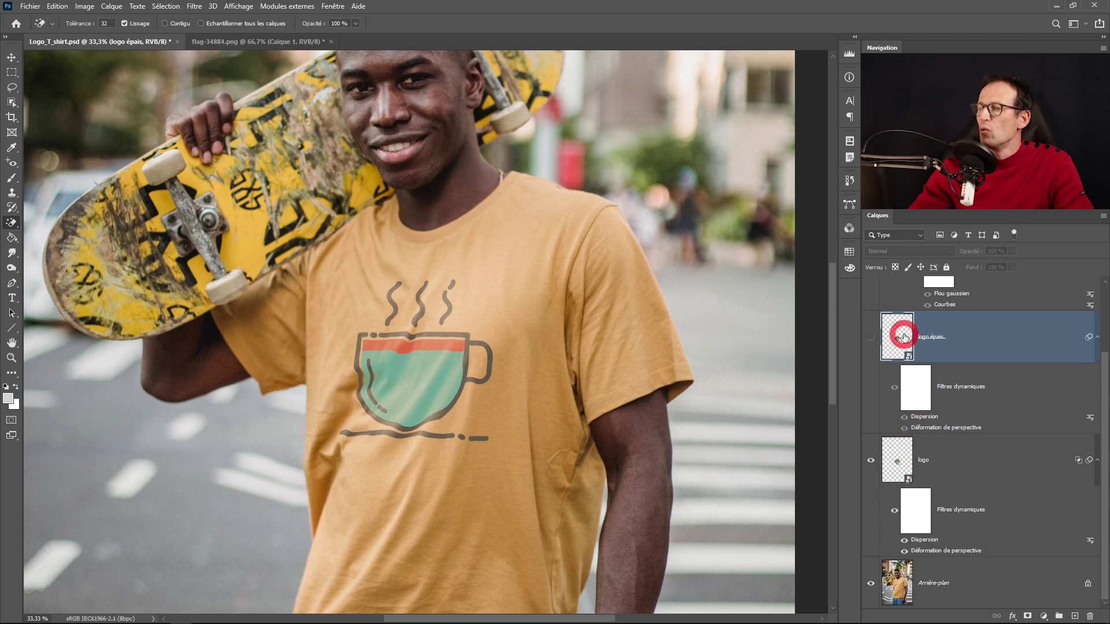
click(897, 461)
double_click(898, 461)
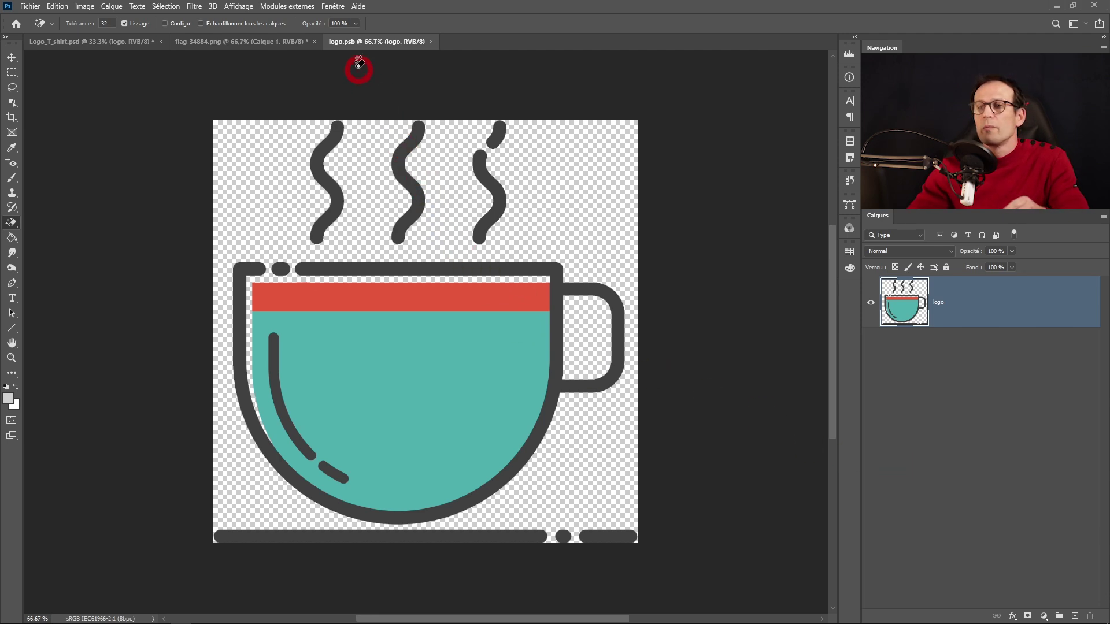
Copy the skull and swords layer from flag-34884.png into logo.psb, over the cup.
click(272, 49)
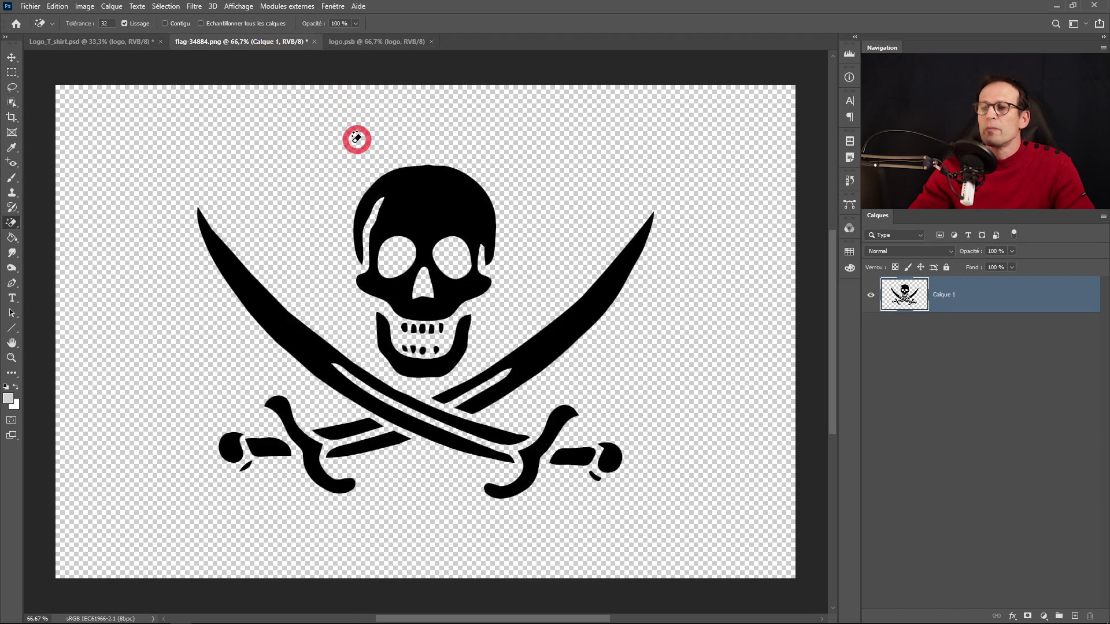
click(12, 57)
mouse_move(407, 245)
mouse_down()
mouse_move(408, 301)
mouse_move(366, 43)
mouse_move(392, 233)
mouse_up()
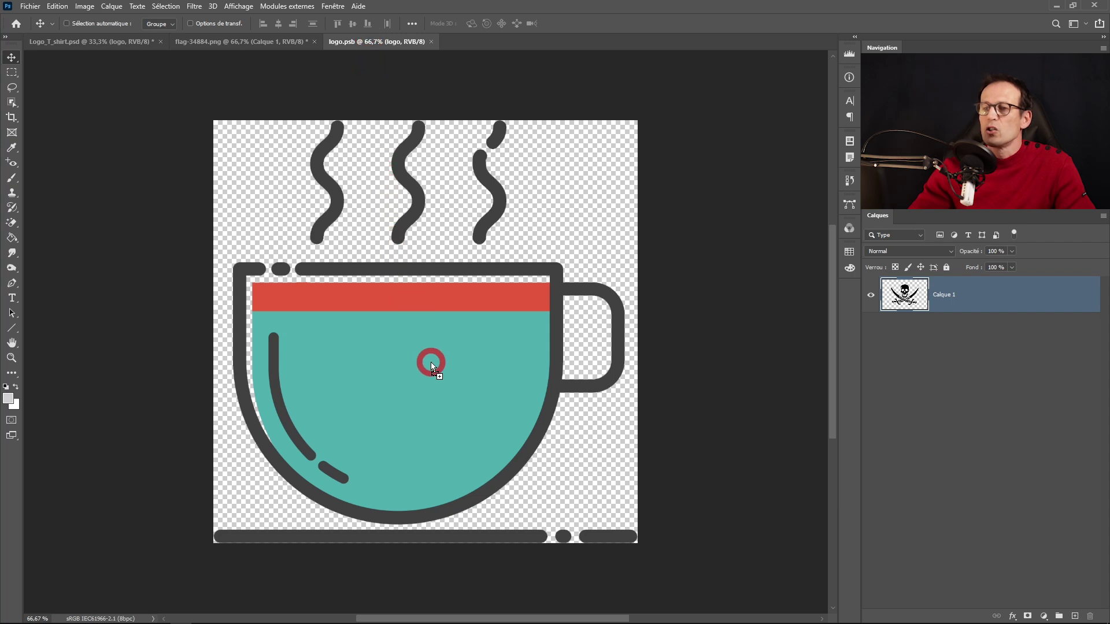
drag(430, 362, 435, 303)
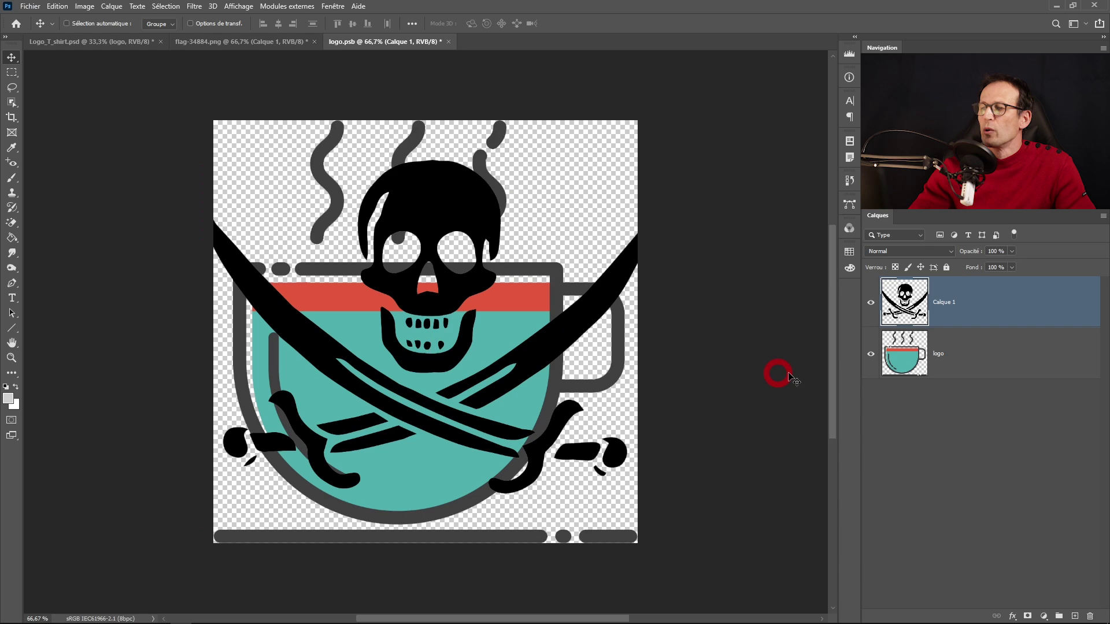
Hide the cup layer, scale the skull layer to about 85% and centre it within the logo.psb canvas.
click(872, 358)
key(ctrl)
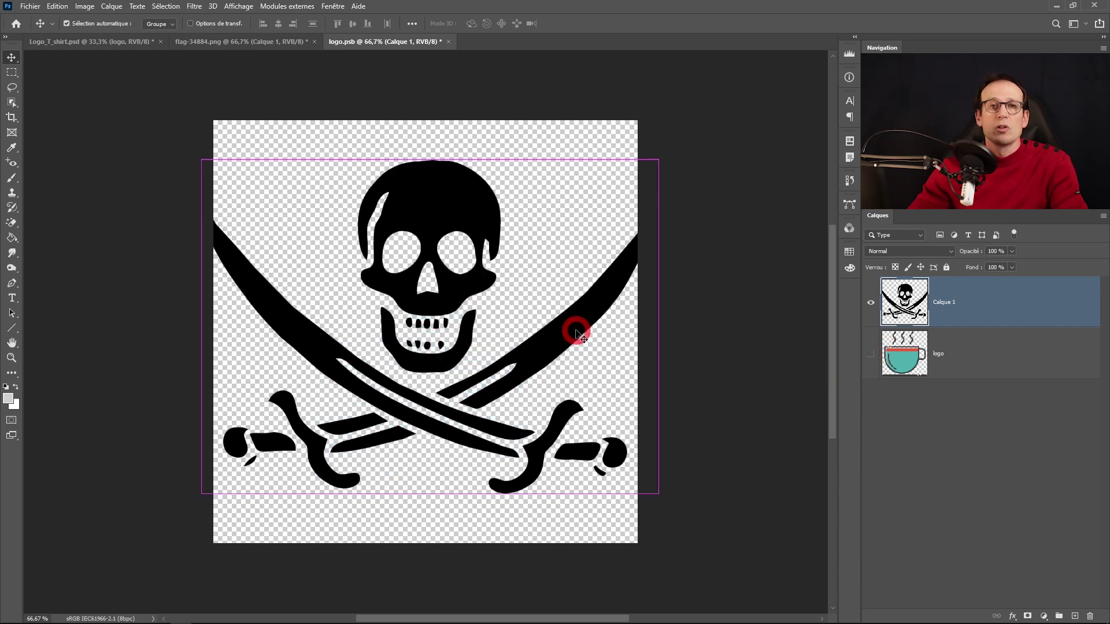
key(ctrl+t)
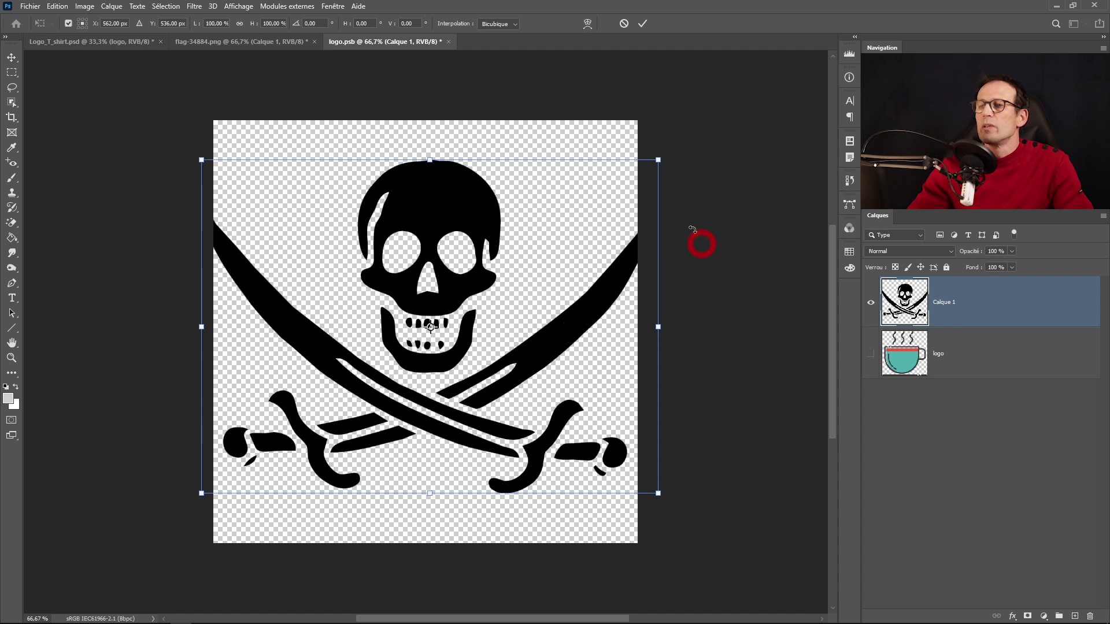
drag(659, 157, 623, 185)
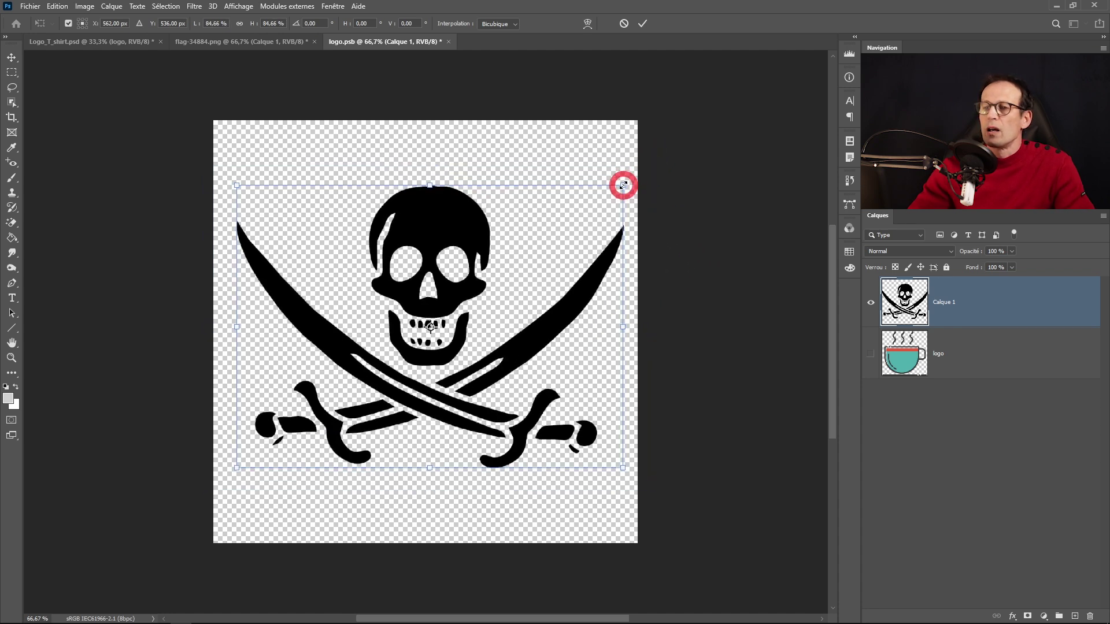
drag(469, 233, 461, 244)
click(642, 23)
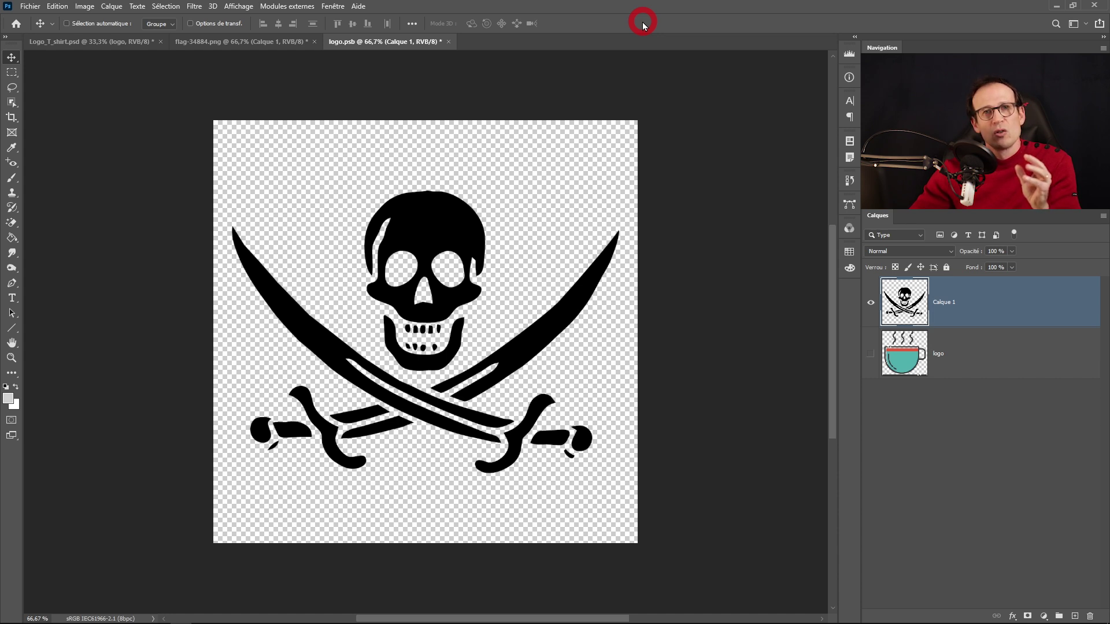
Add a neutral dark grey Color Overlay at 100% opacity in Normal mode to the skull and swords layer.
click(979, 306)
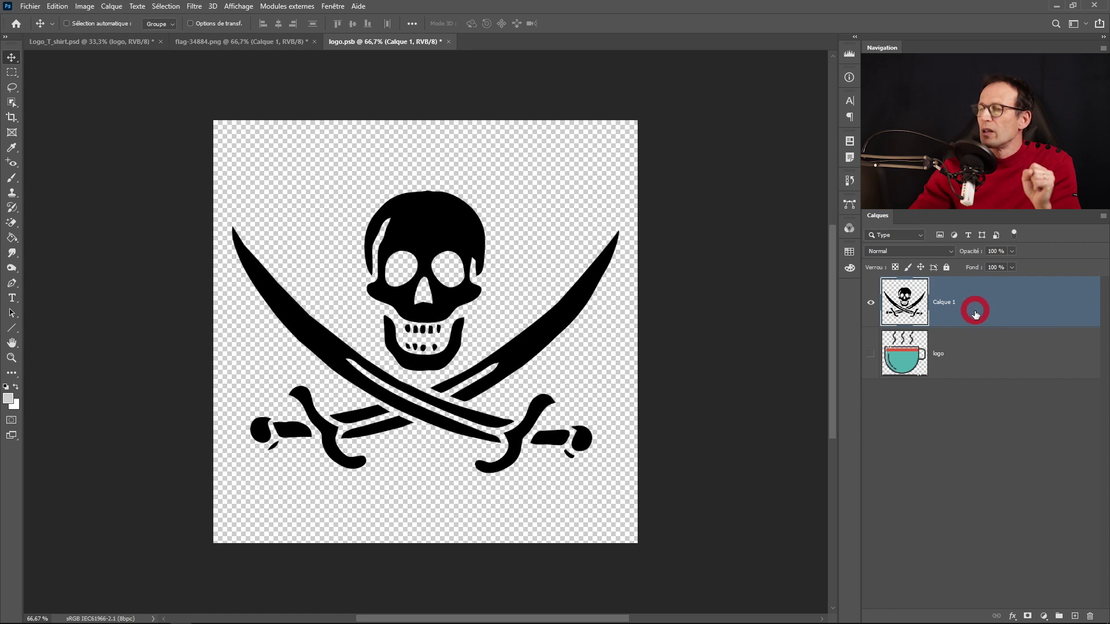
click(1012, 617)
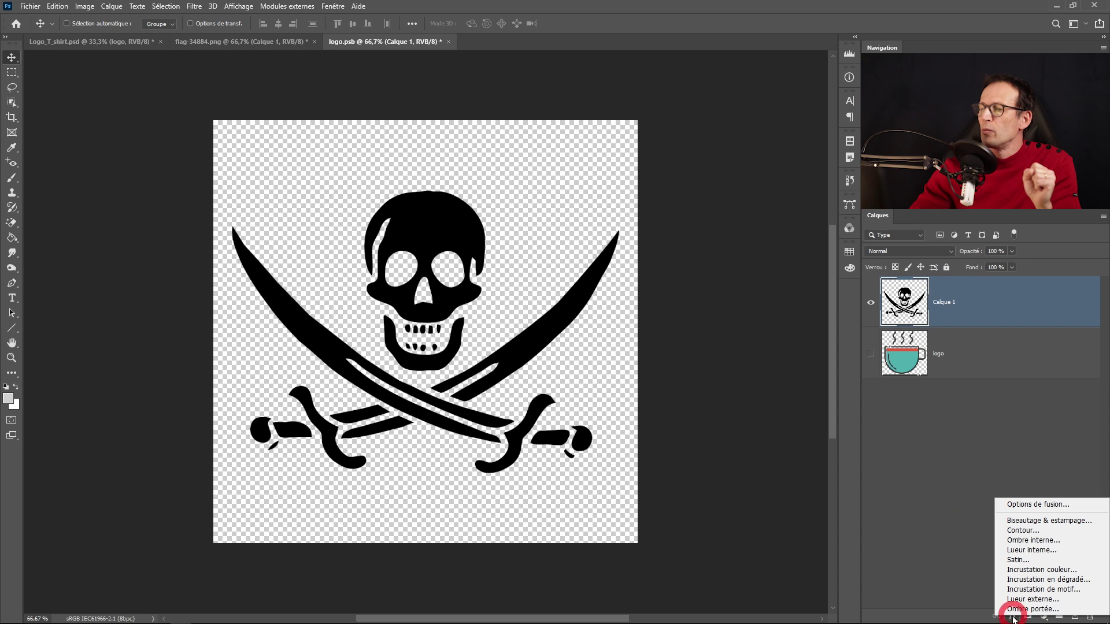
click(1018, 571)
drag(788, 223, 718, 325)
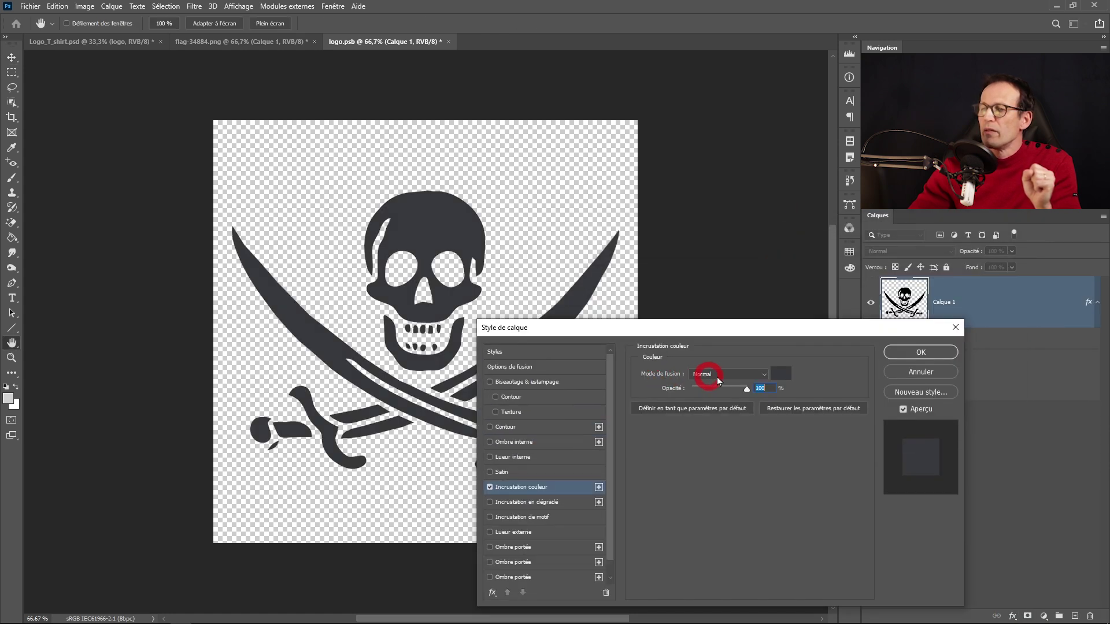
click(784, 376)
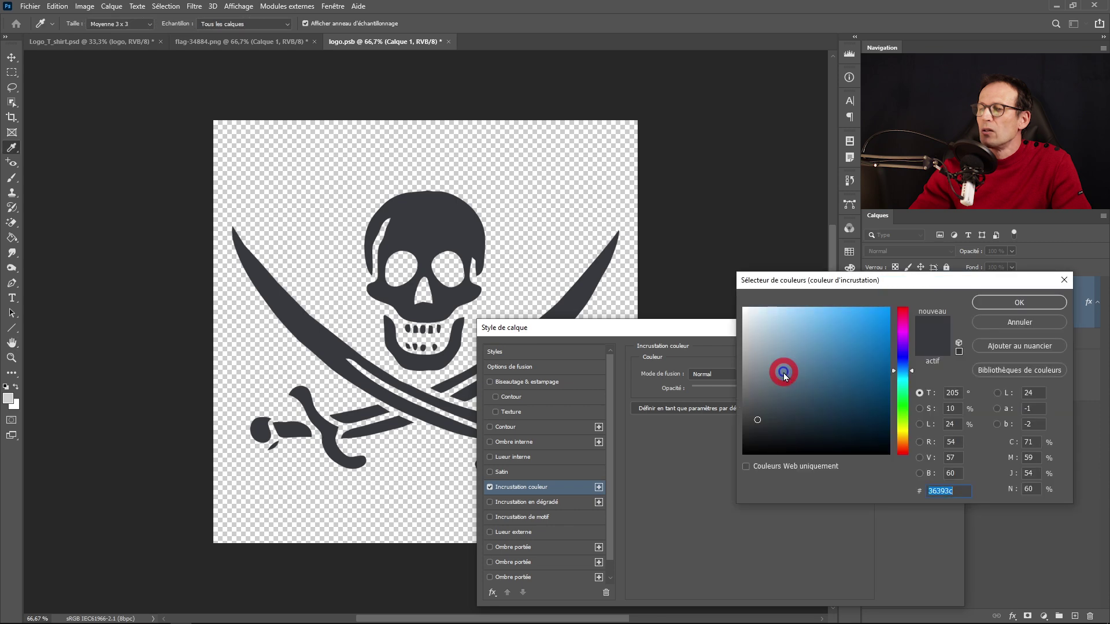
drag(757, 420, 743, 411)
click(901, 358)
click(1004, 301)
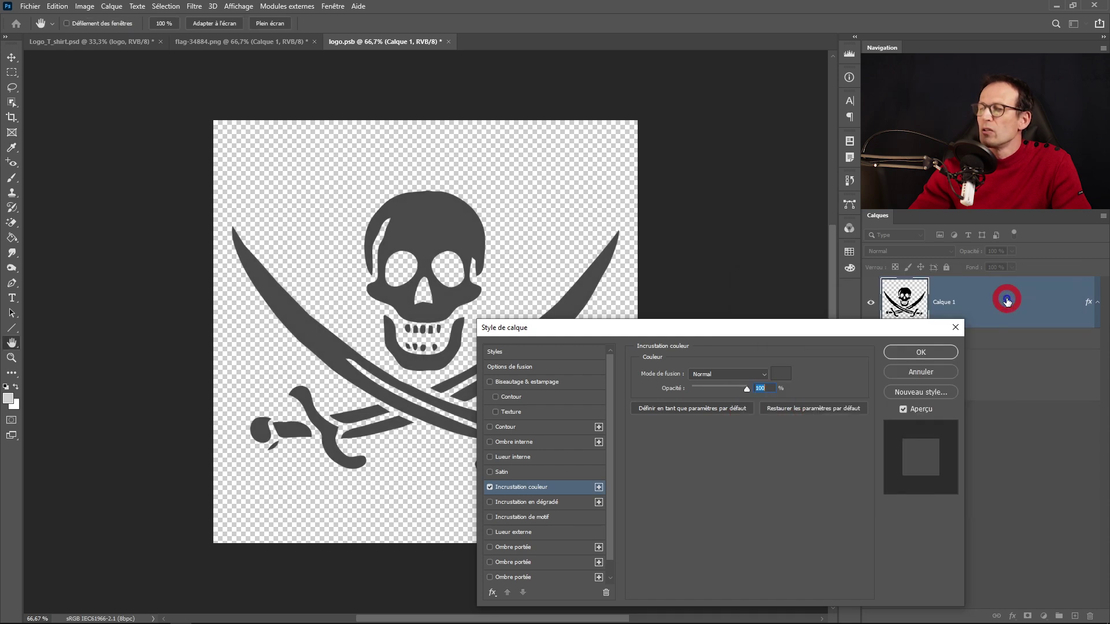
click(910, 354)
click(911, 353)
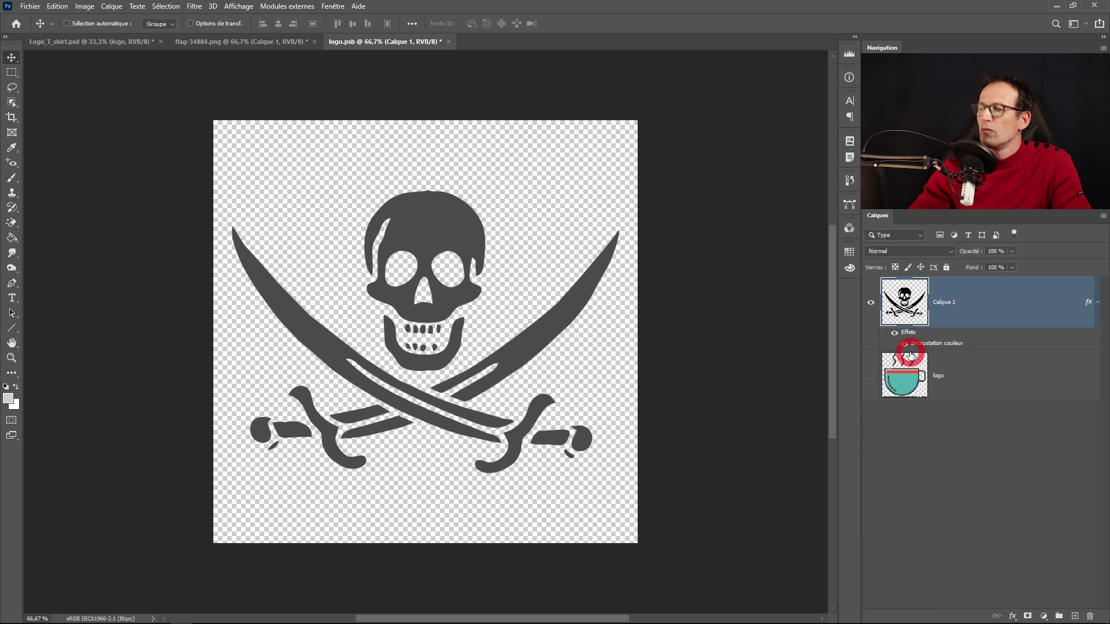
click(498, 230)
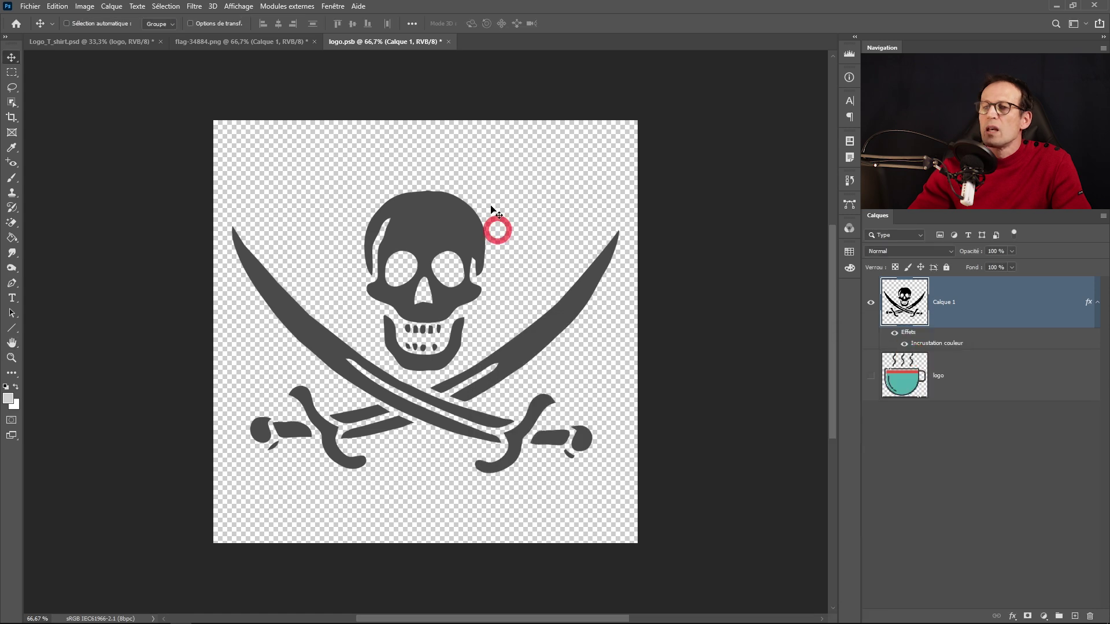
Close logo.psb with its changes saved and return to the Logo_T_shirt.psd document.
click(449, 42)
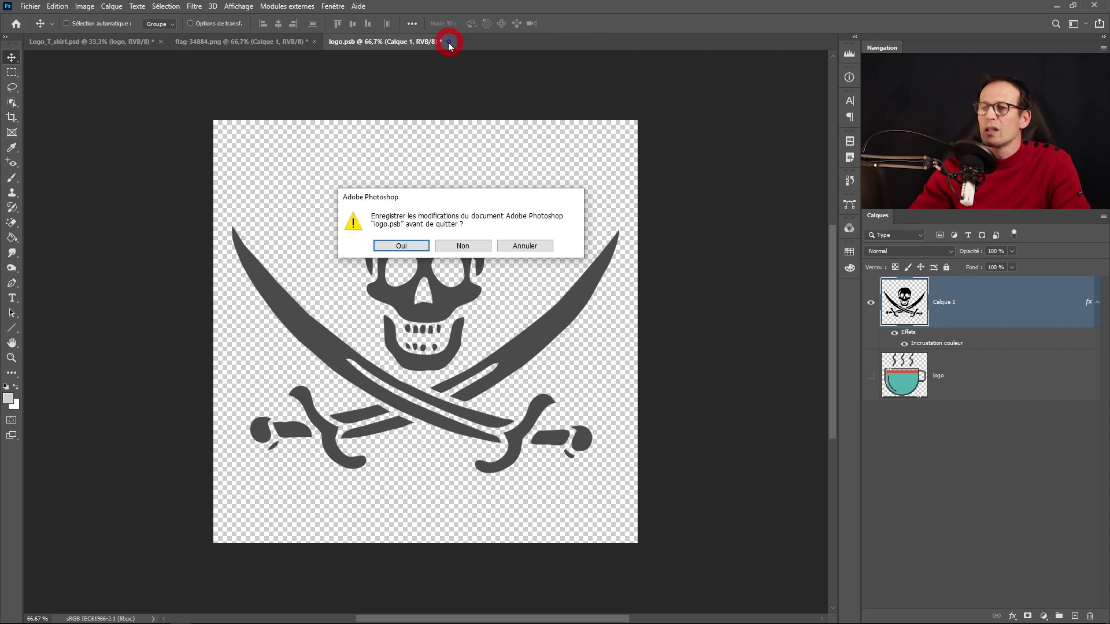
click(400, 247)
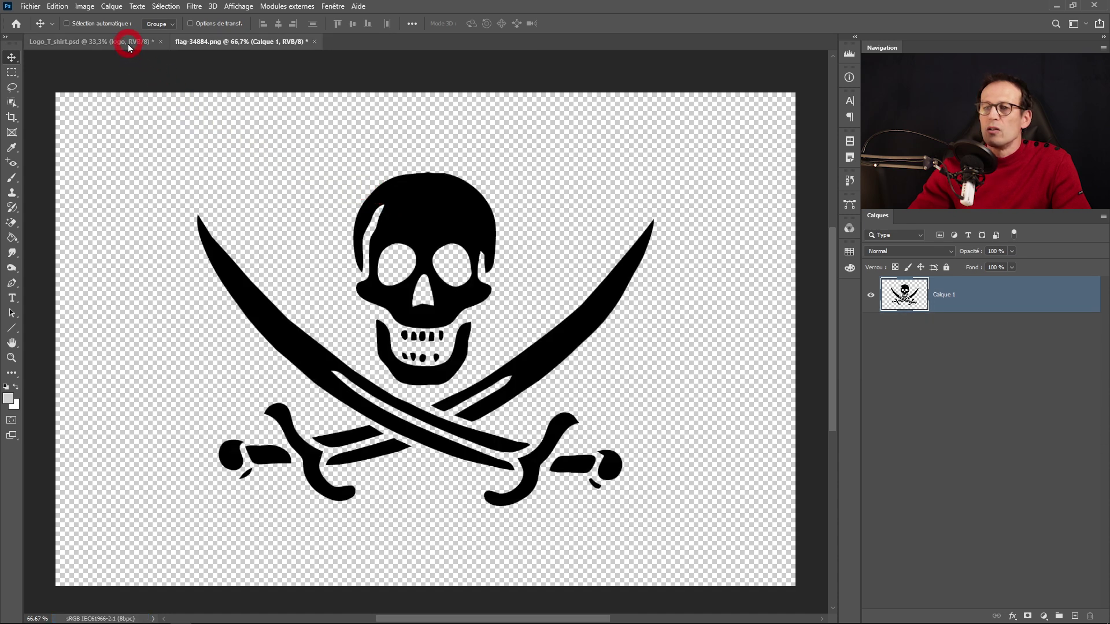
click(128, 44)
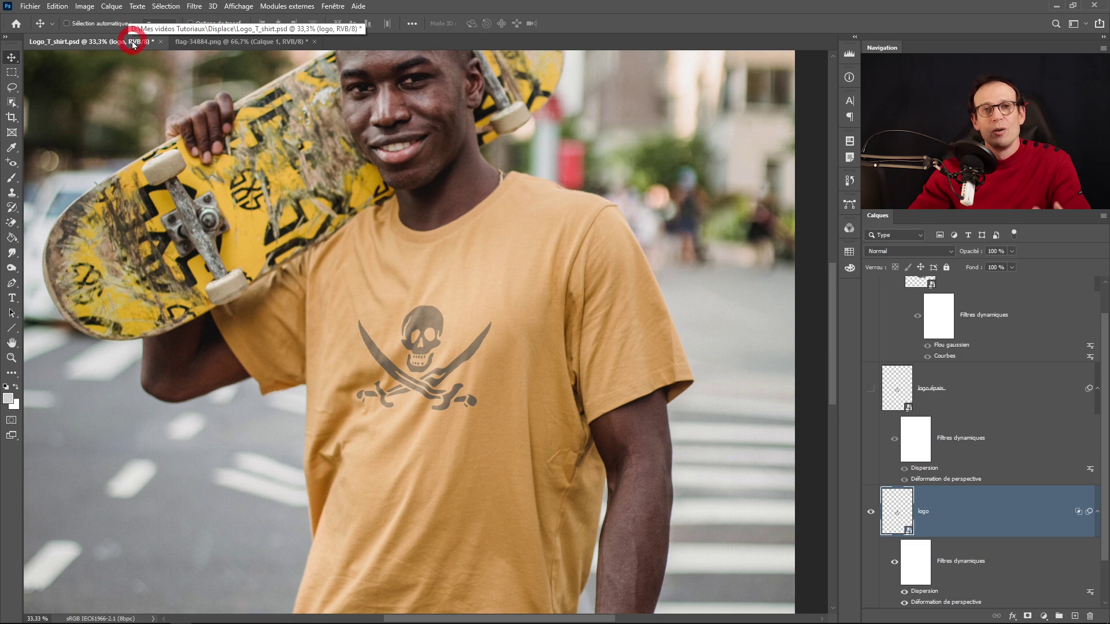
Apply the "Logo épais" layer comp to the T-shirt mockup and examine the skull logo up close.
click(343, 7)
click(383, 148)
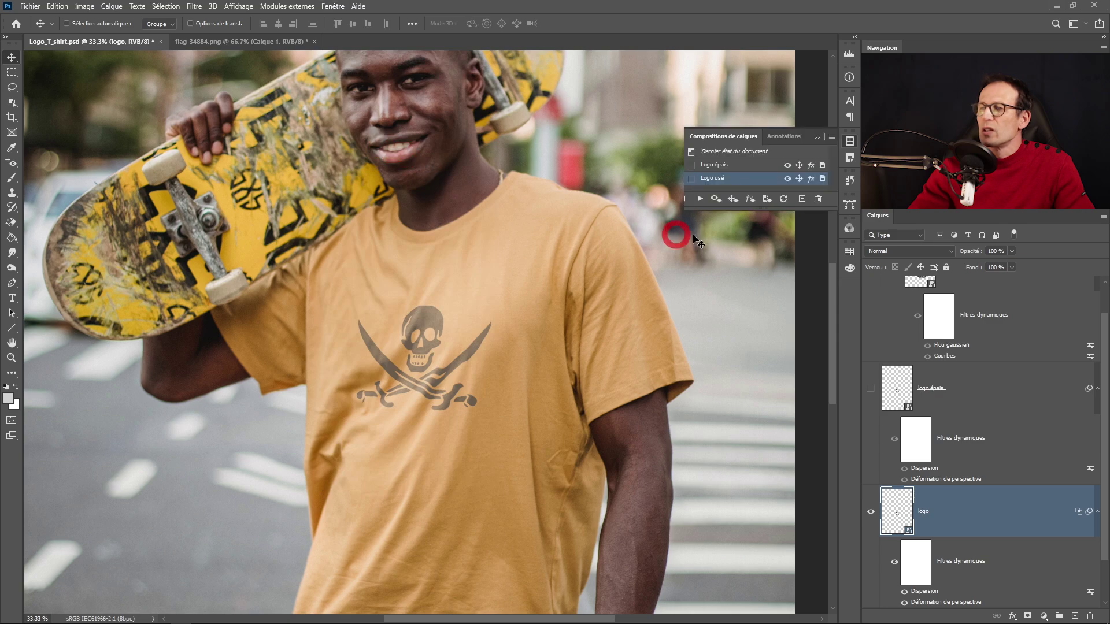
click(690, 167)
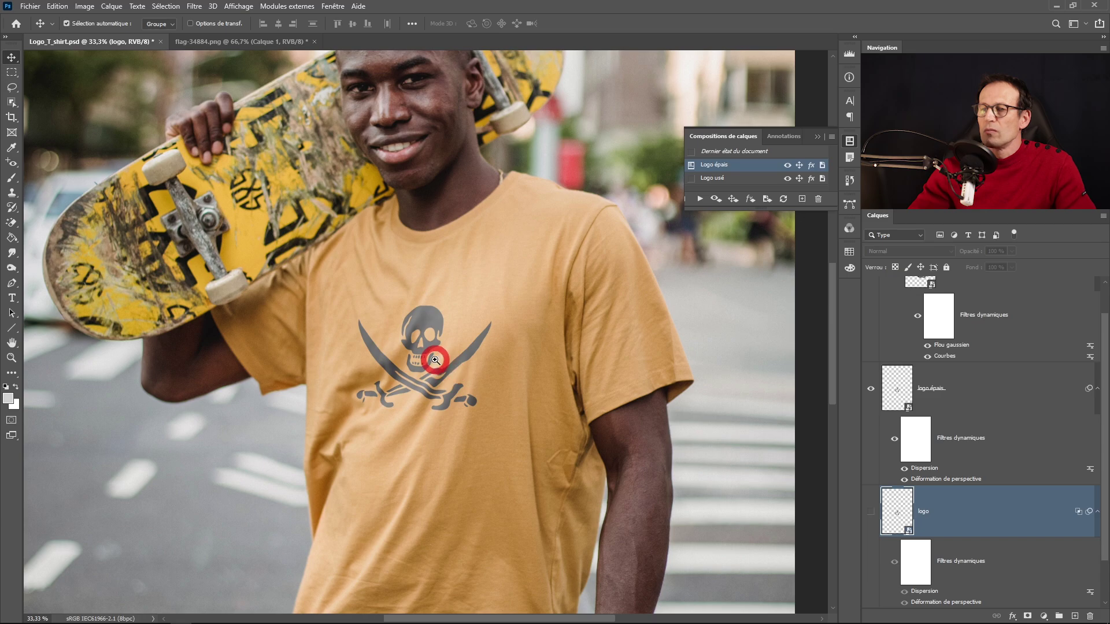
scroll(434, 356, up, 2)
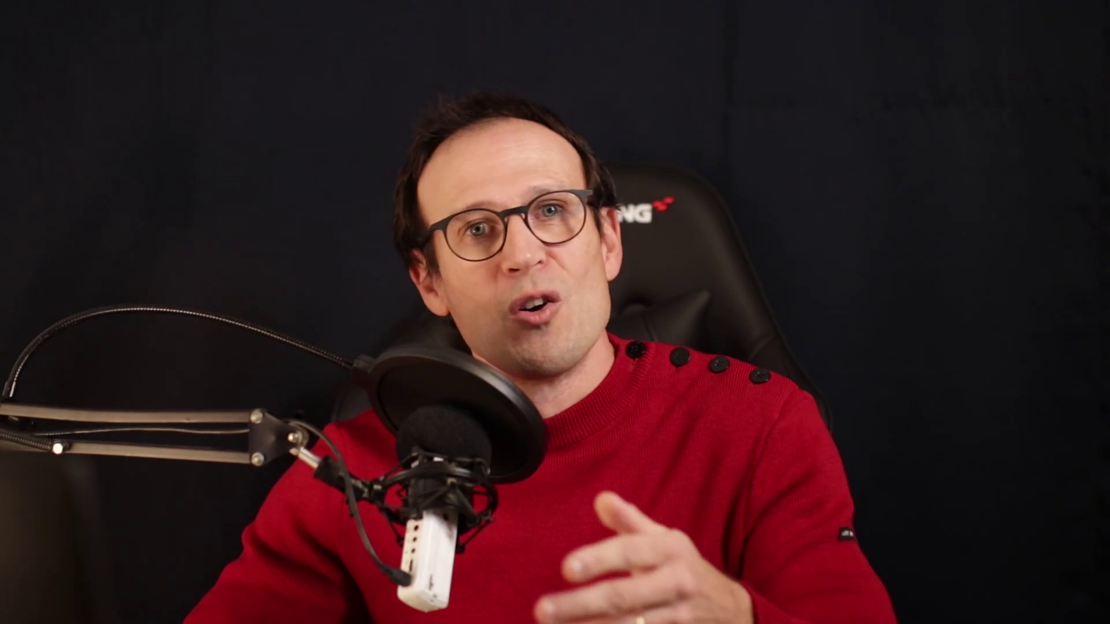